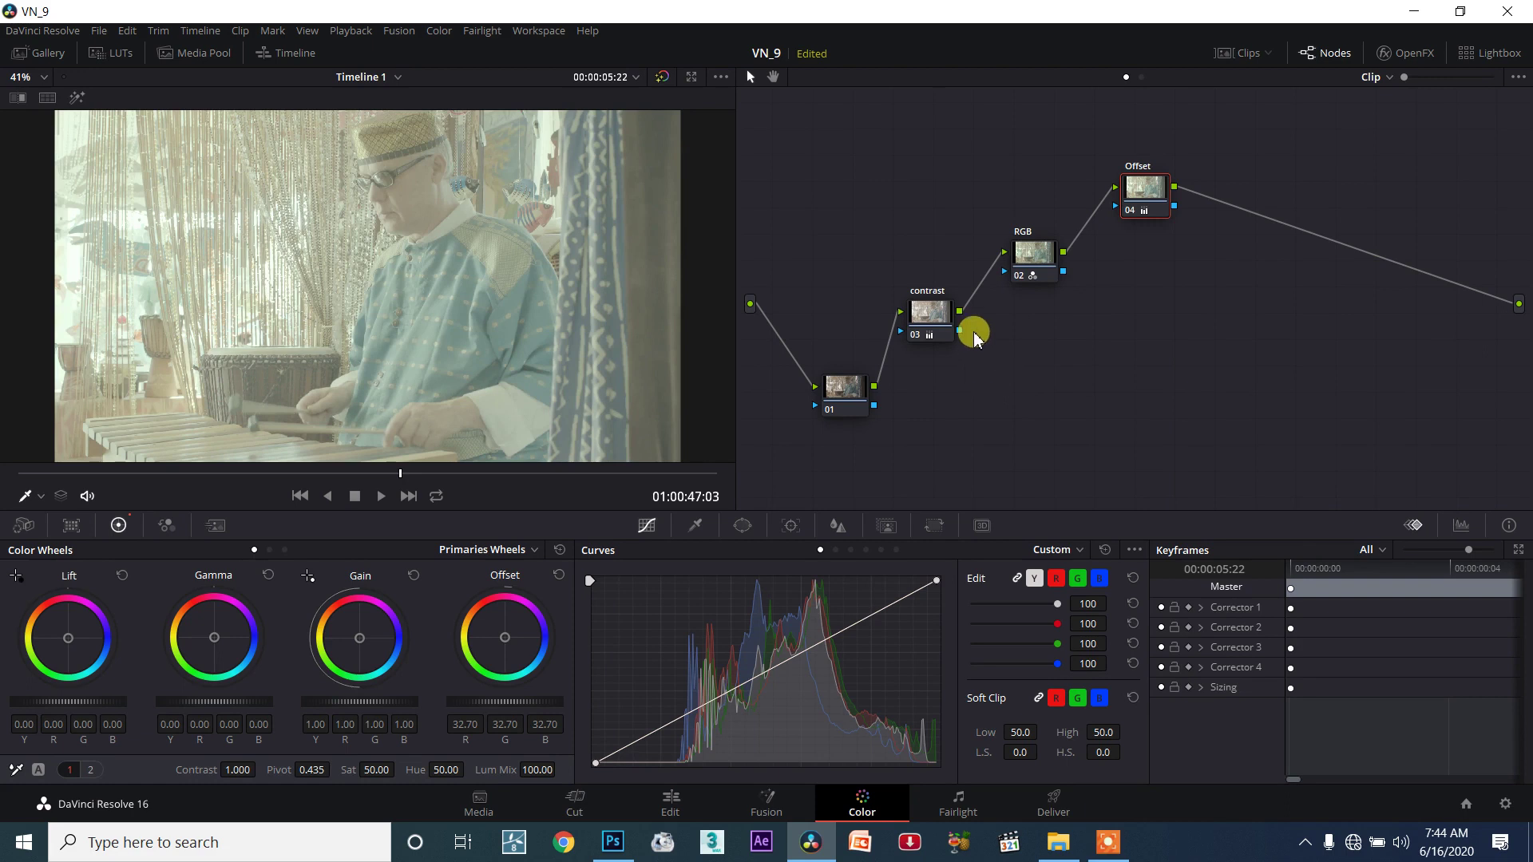
Move node 01 up to the upper left of the contrast node, box-select the whole node chain, and clear the selection.
left_click_drag(854, 390, 827, 235)
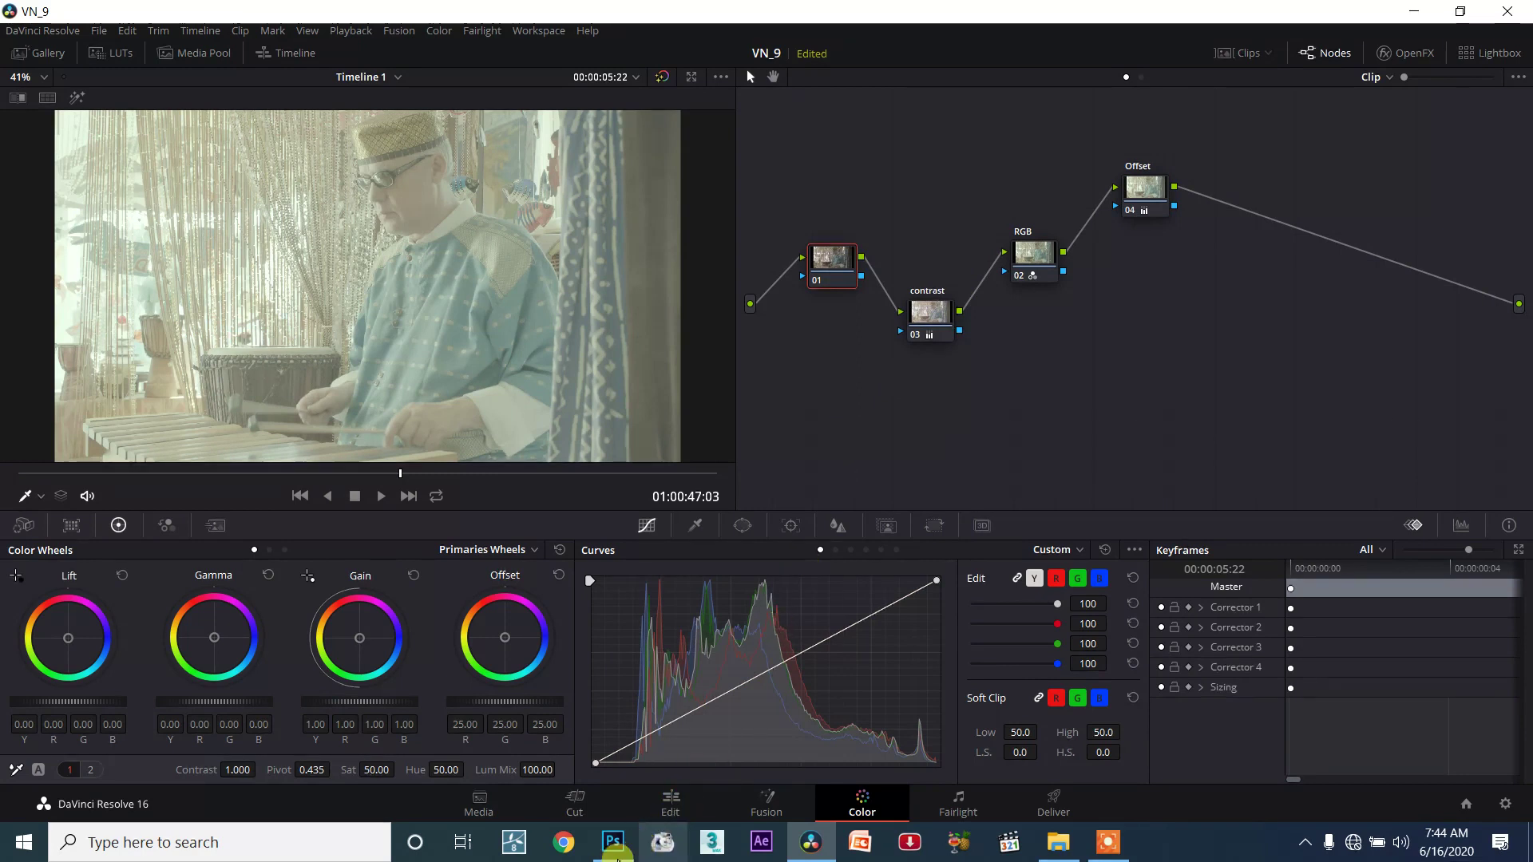
mouse_move(631, 848)
mouse_move(633, 769)
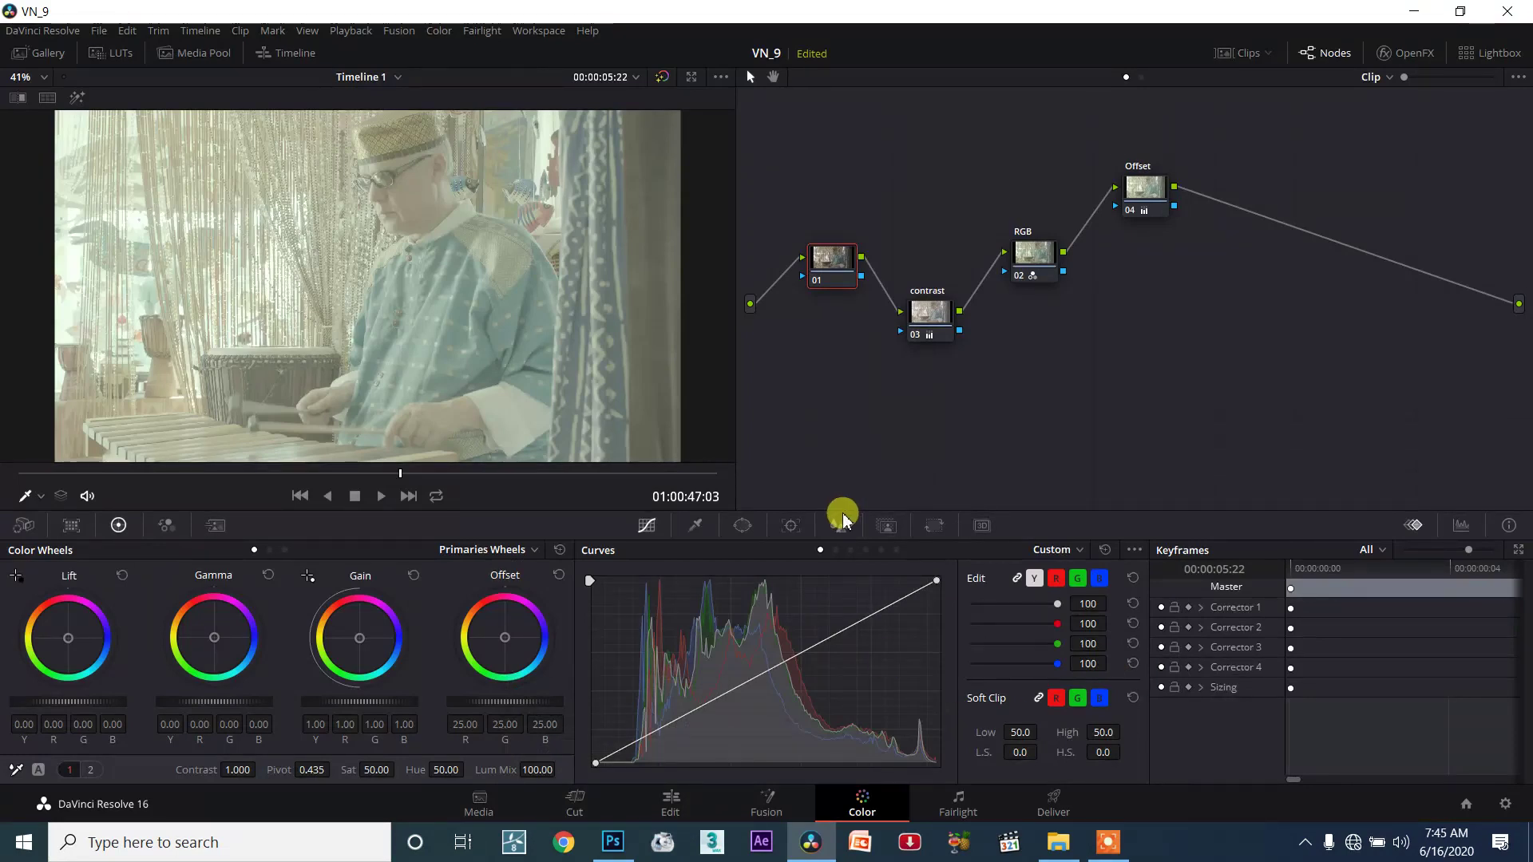
left_click_drag(795, 174, 1100, 418)
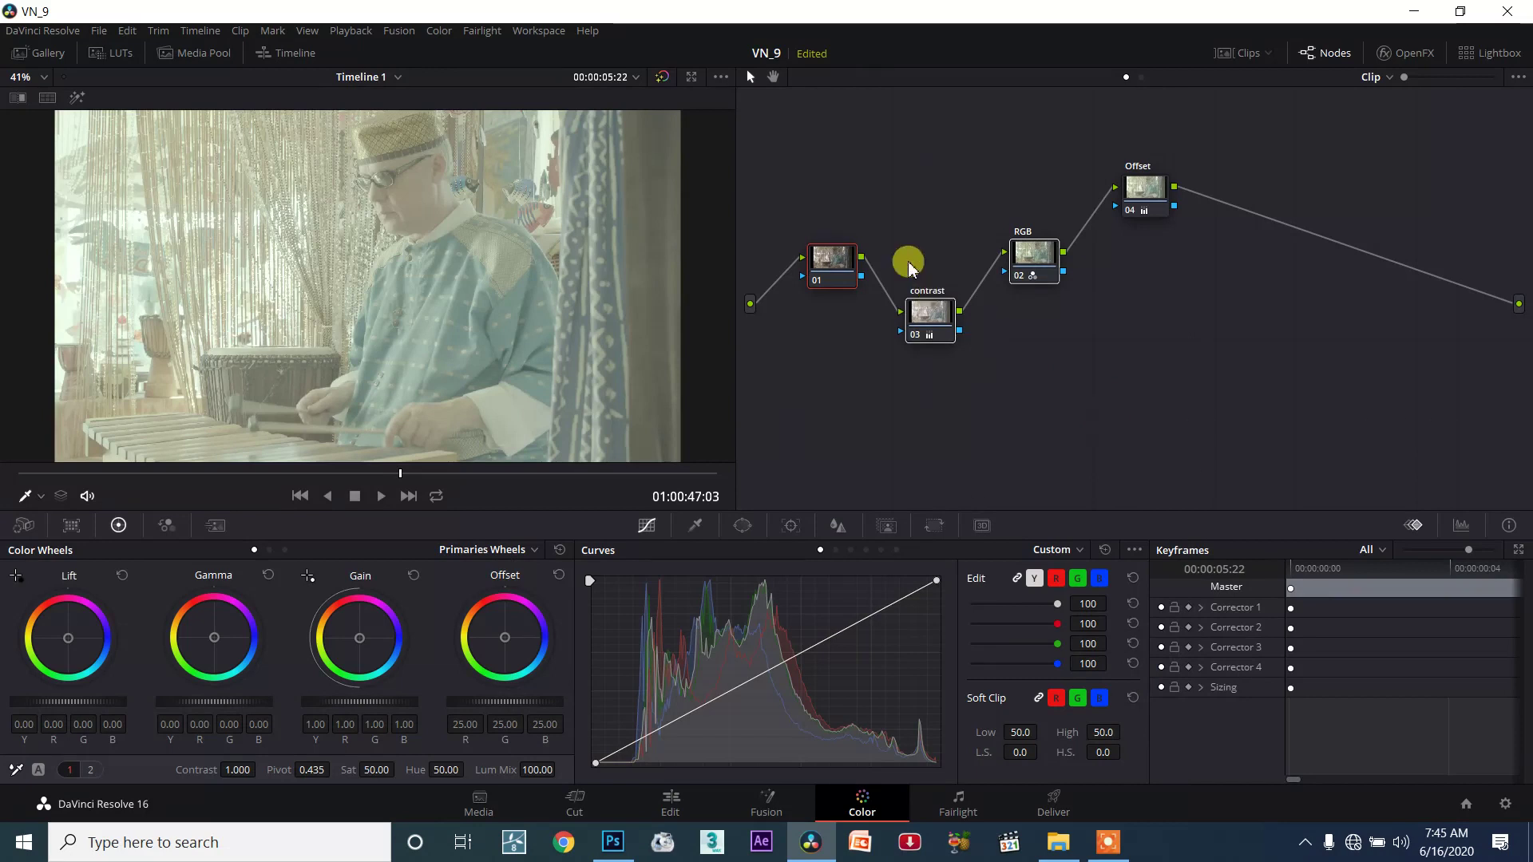
left_click_drag(819, 150, 1163, 404)
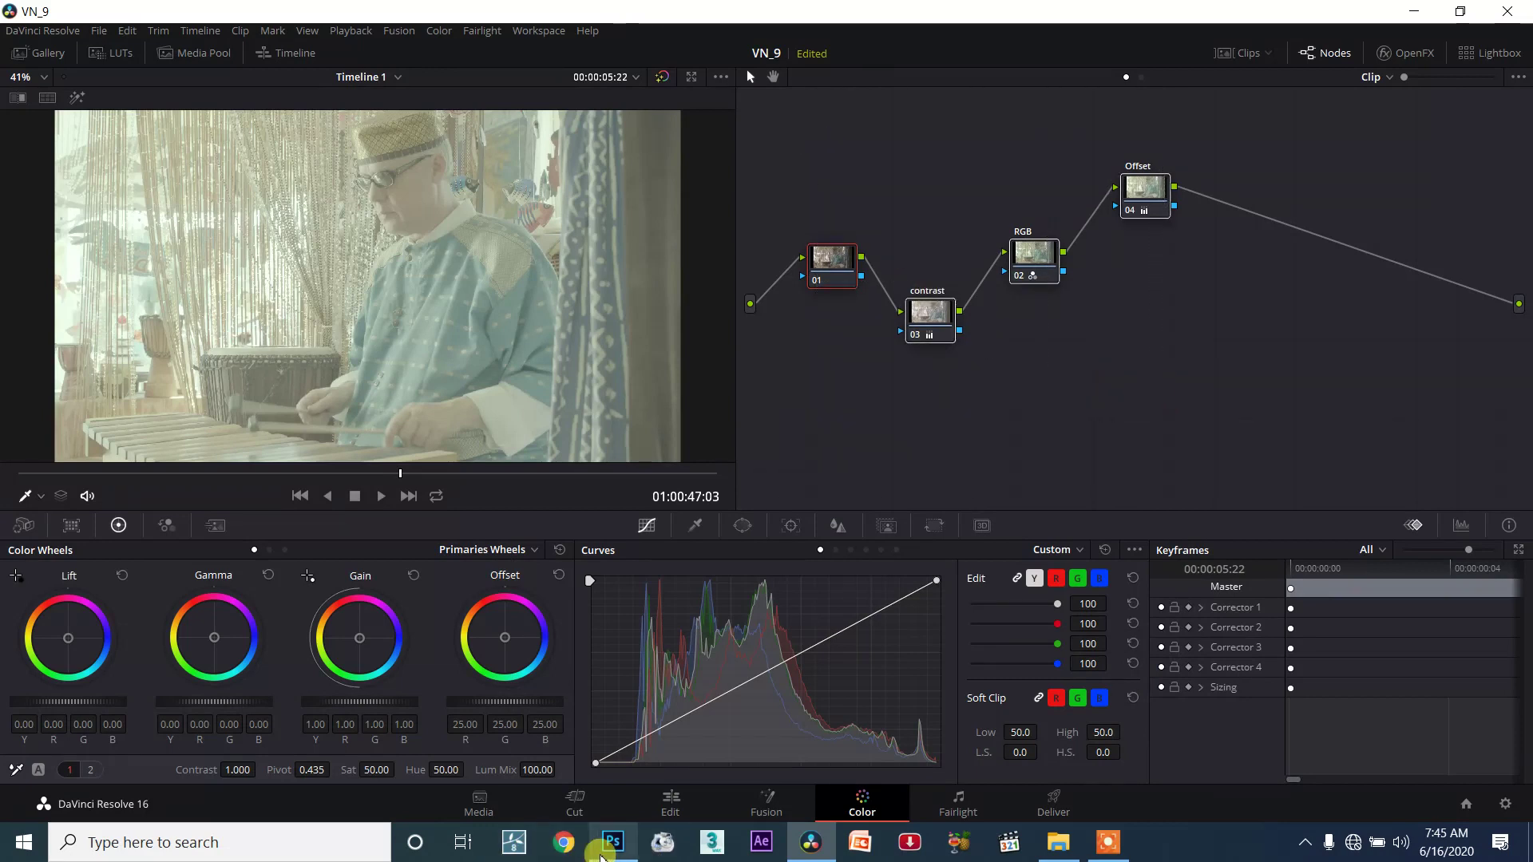
left_click(831, 376)
mouse_move(807, 326)
left_mouse_down()
mouse_move(855, 523)
mouse_move(821, 339)
left_mouse_up()
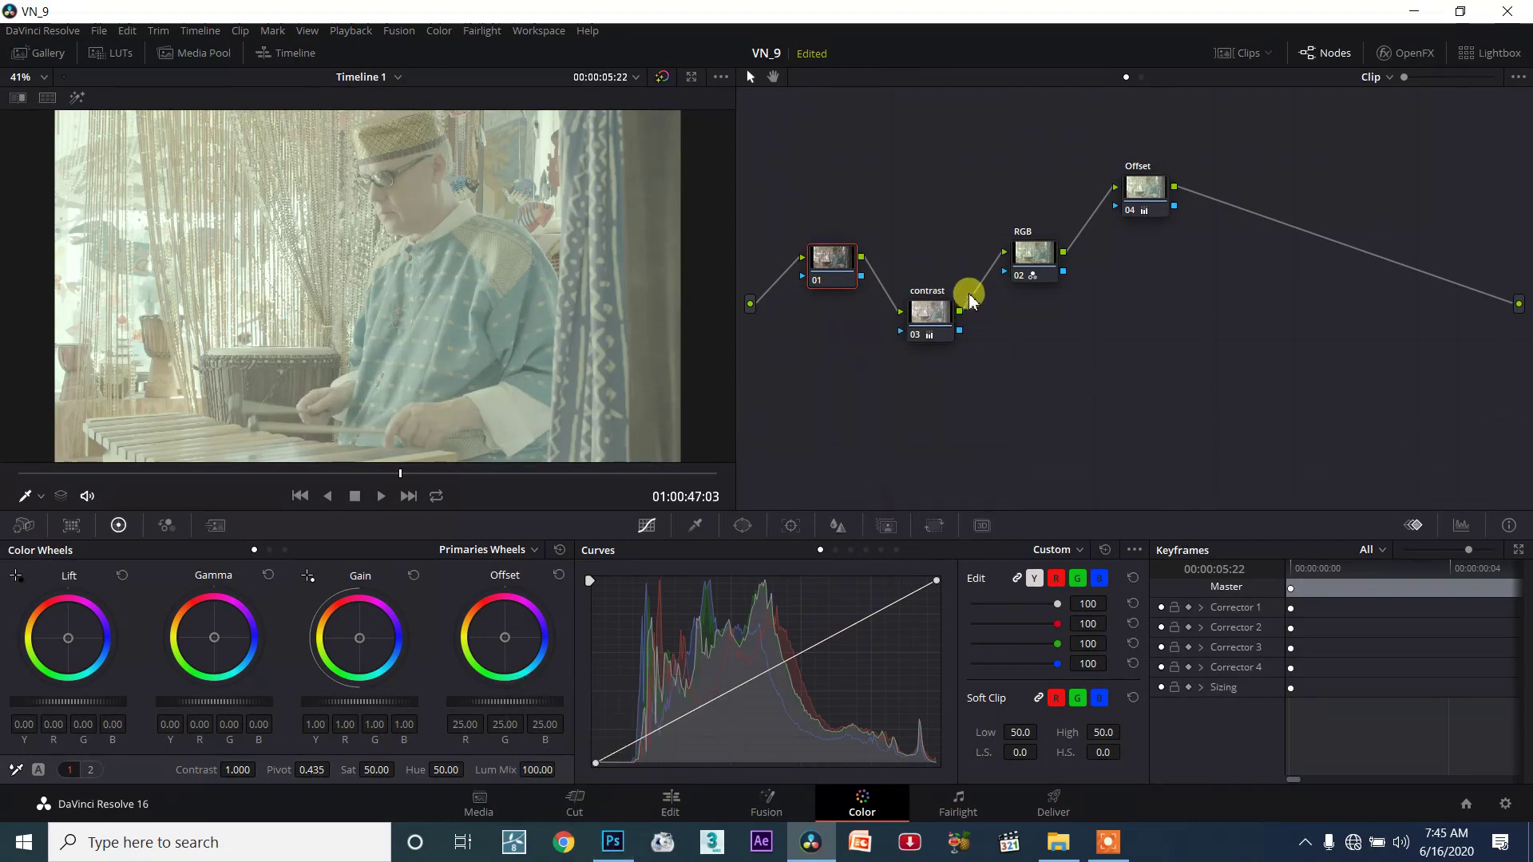
Spread the nodes apart, moving contrast and Offset lower and RGB and node 01 higher in the graph.
left_click_drag(934, 341, 962, 456)
left_click_drag(1013, 271, 1031, 288)
left_click_drag(1142, 190, 1194, 345)
left_click_drag(1058, 274, 1067, 192)
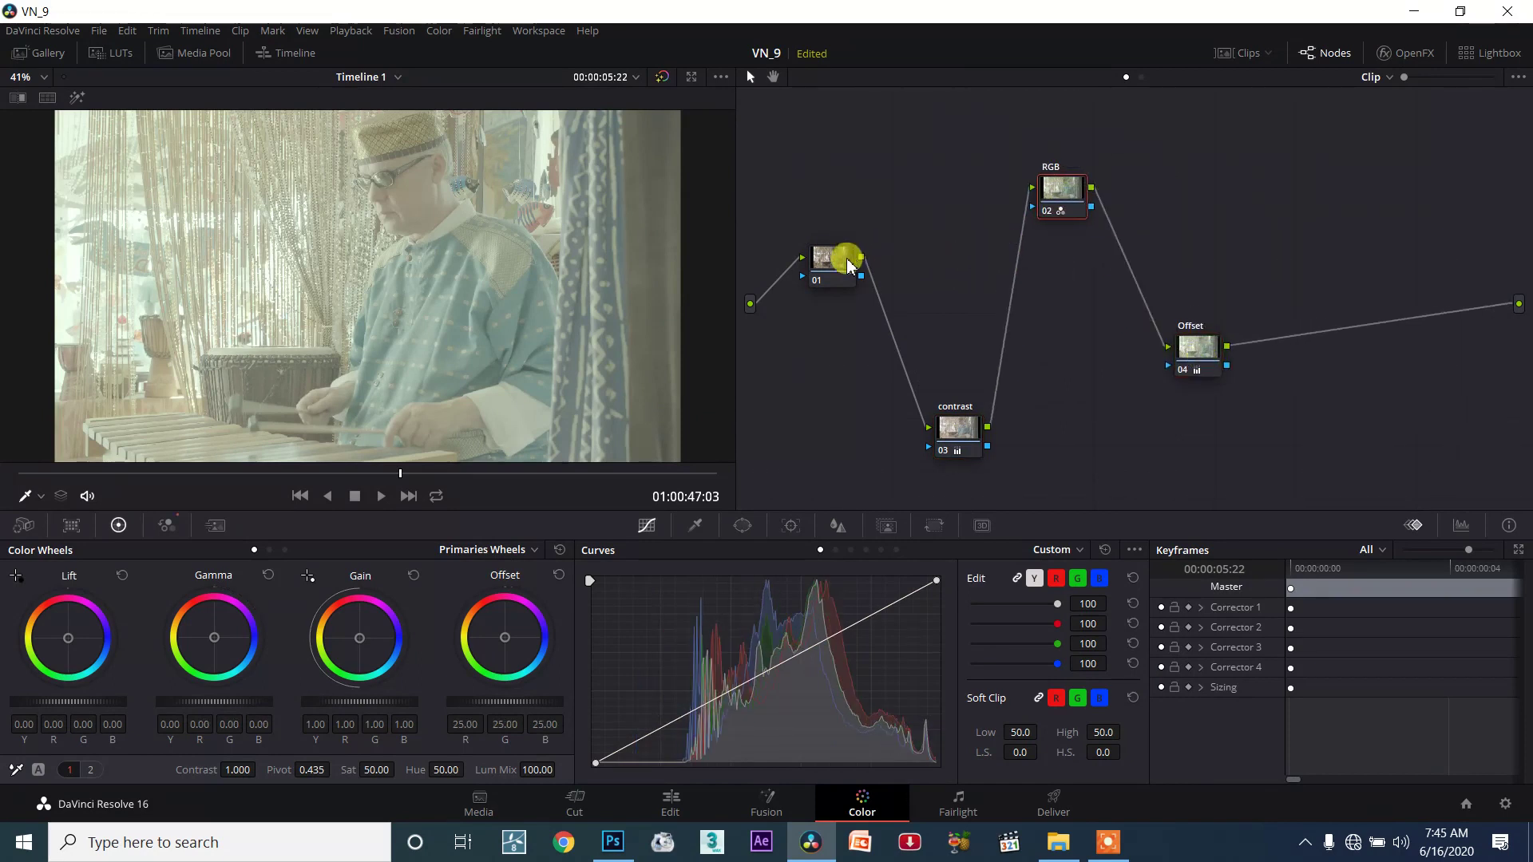
left_click_drag(842, 256, 838, 188)
left_click_drag(962, 449, 978, 368)
left_click_drag(1206, 360, 1189, 344)
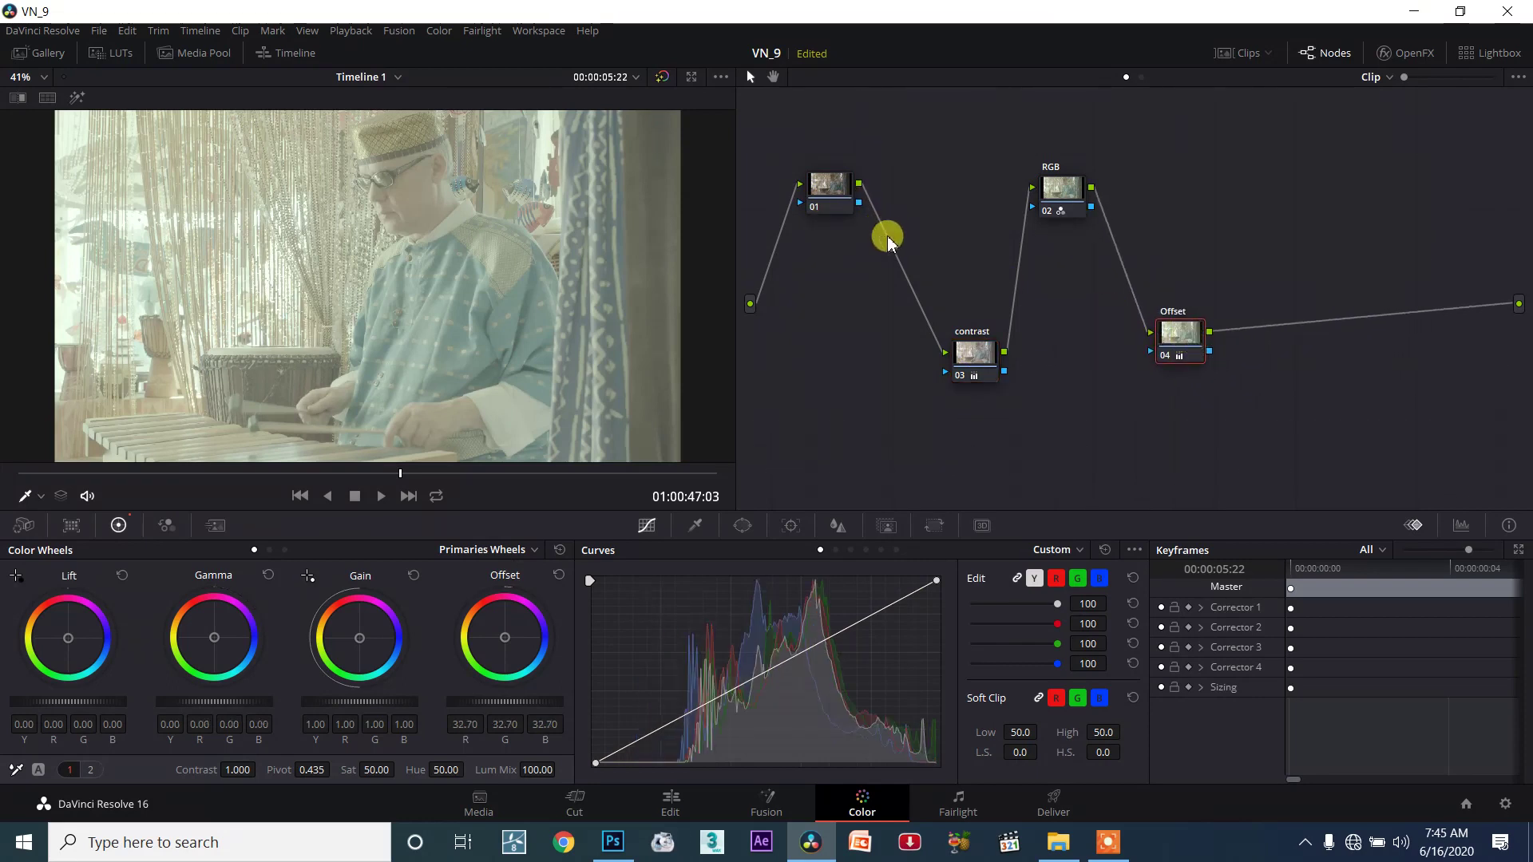
Move the contrast node up between node 01 and RGB and raise its gamma to 0.21.
left_click_drag(976, 342, 974, 214)
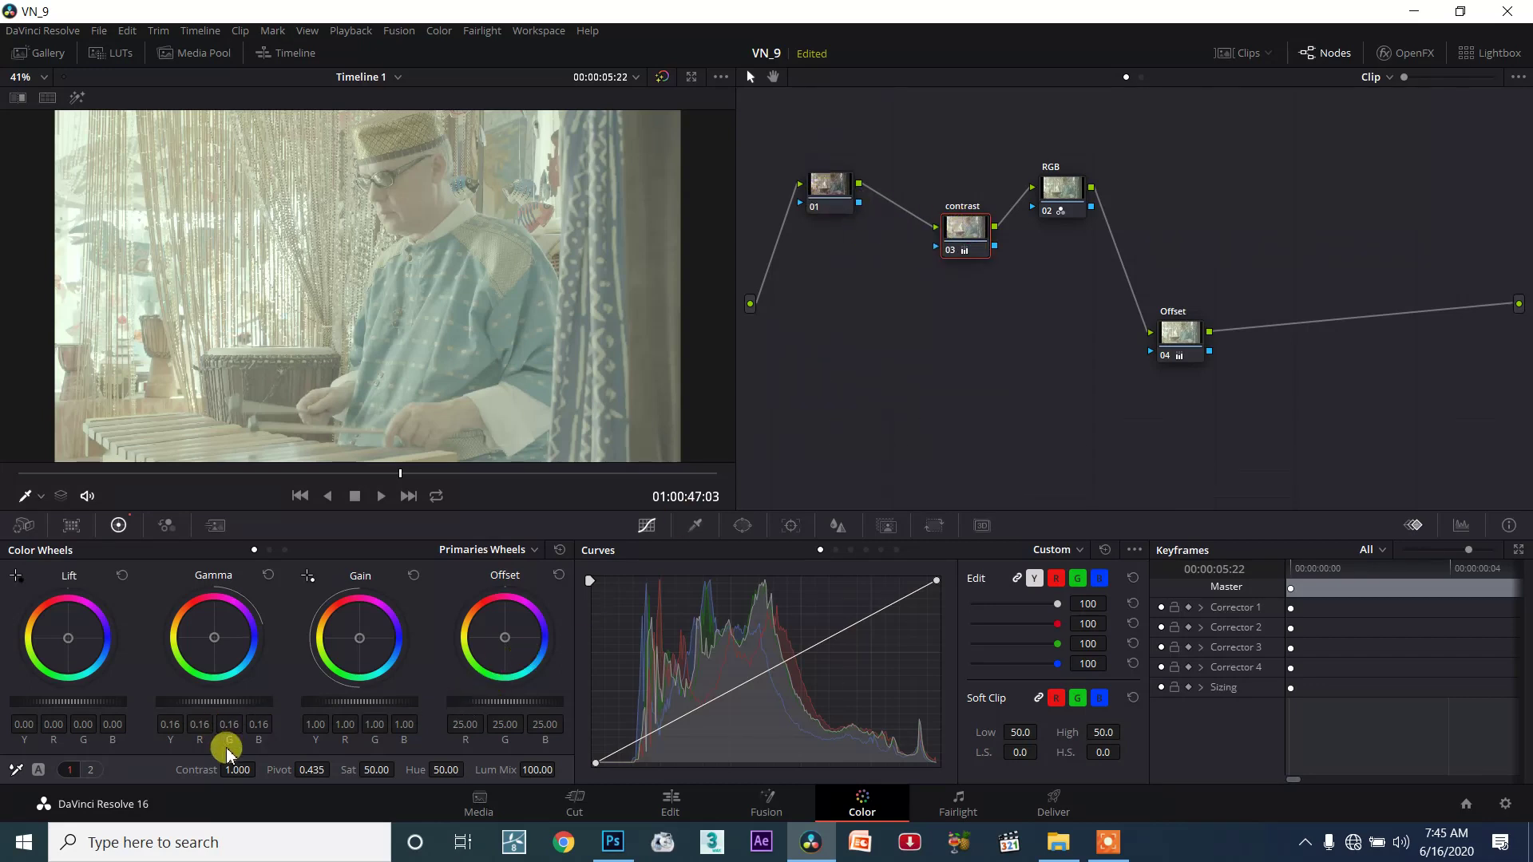
left_click_drag(214, 701, 239, 702)
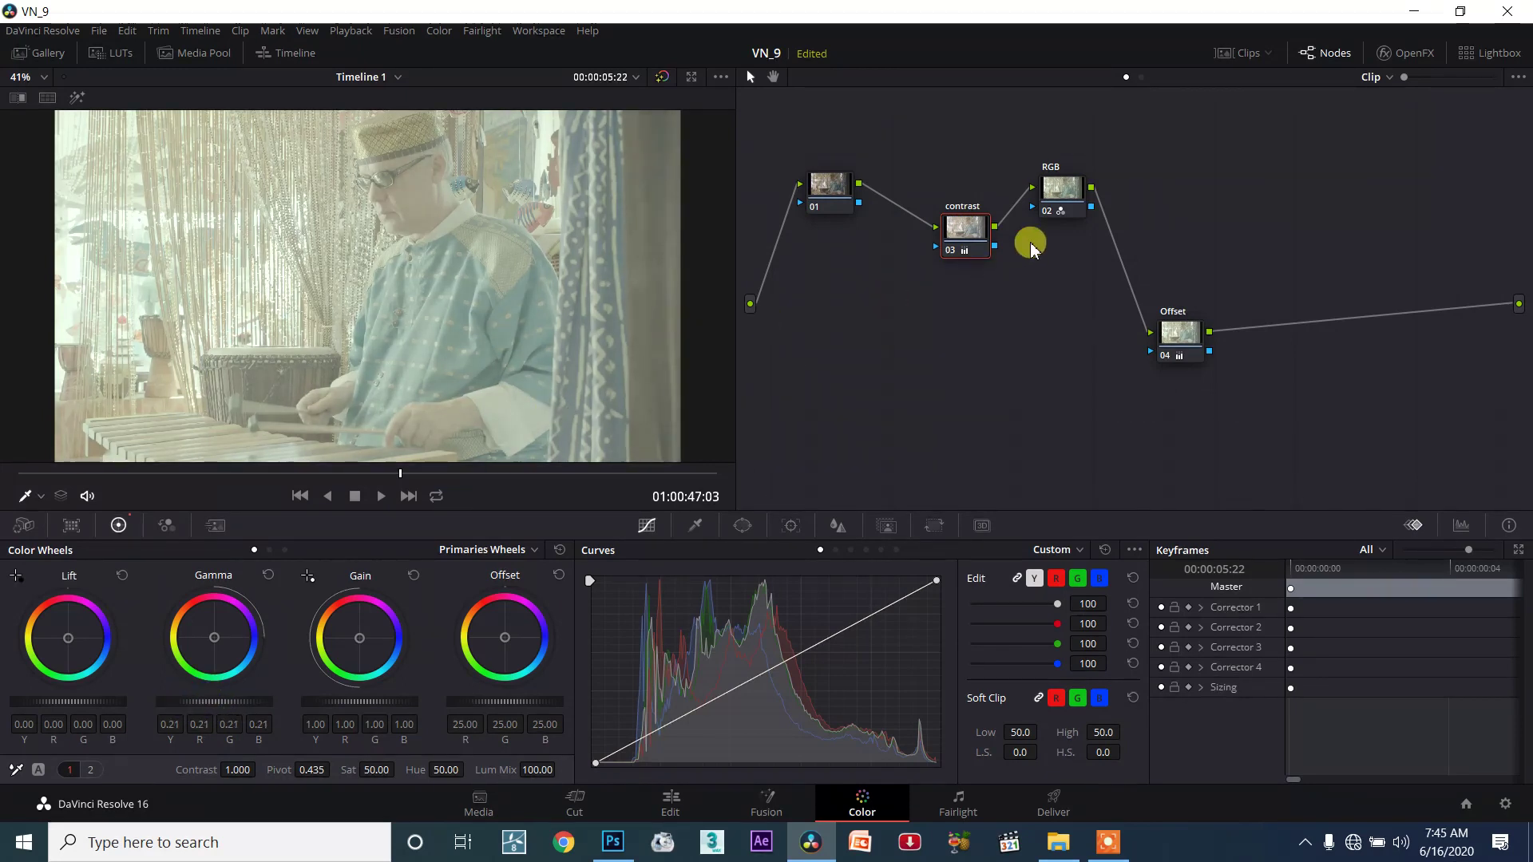
In the RGB node's RGB Mixer, raise the green output's green to 1.28 and blue to 0.28.
left_click(1062, 190)
left_click(163, 532)
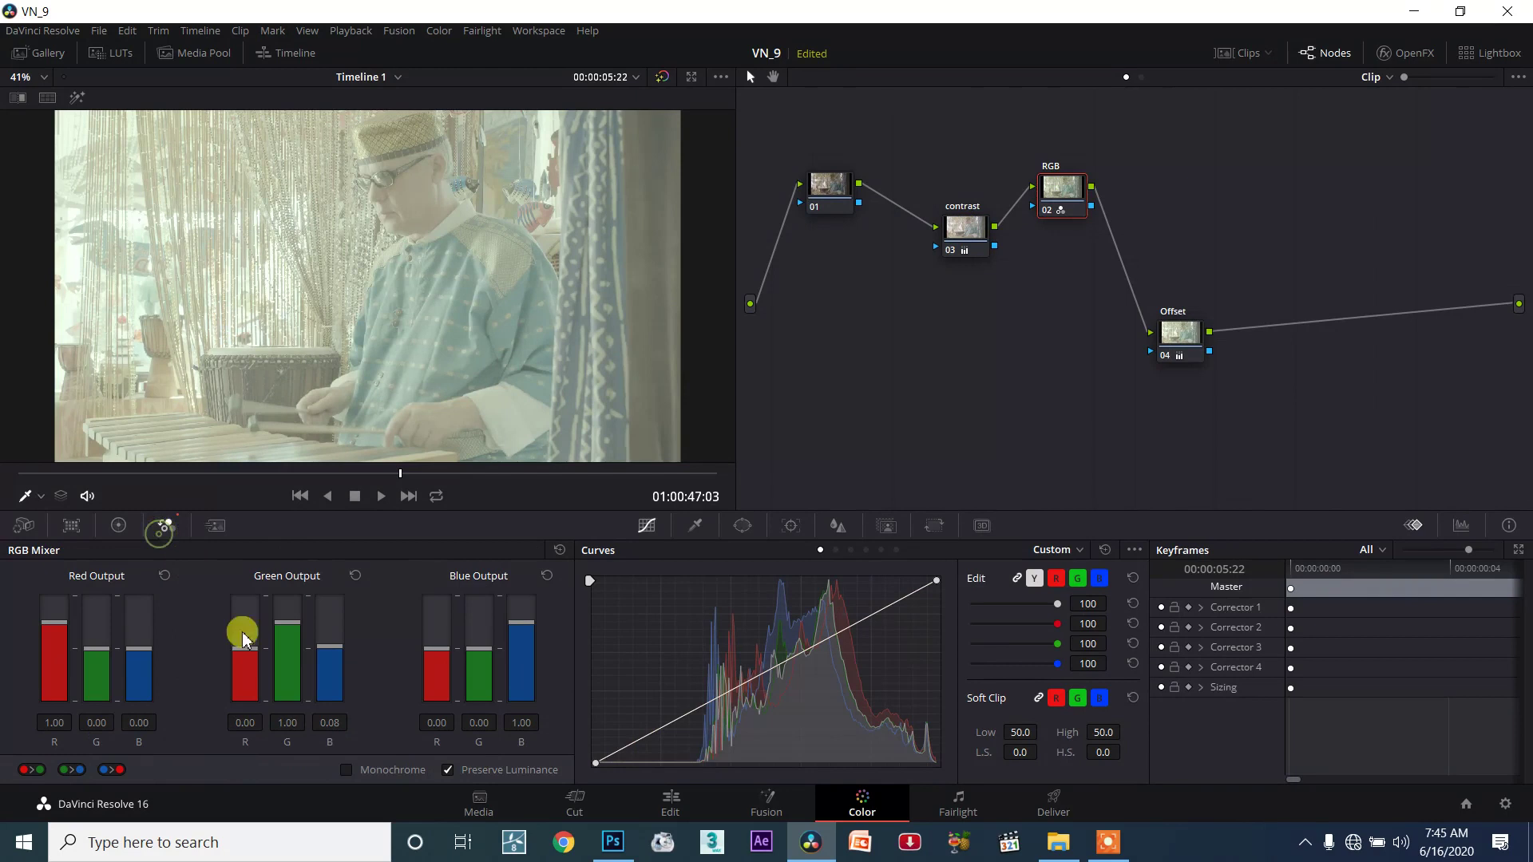
left_click_drag(284, 620, 326, 645)
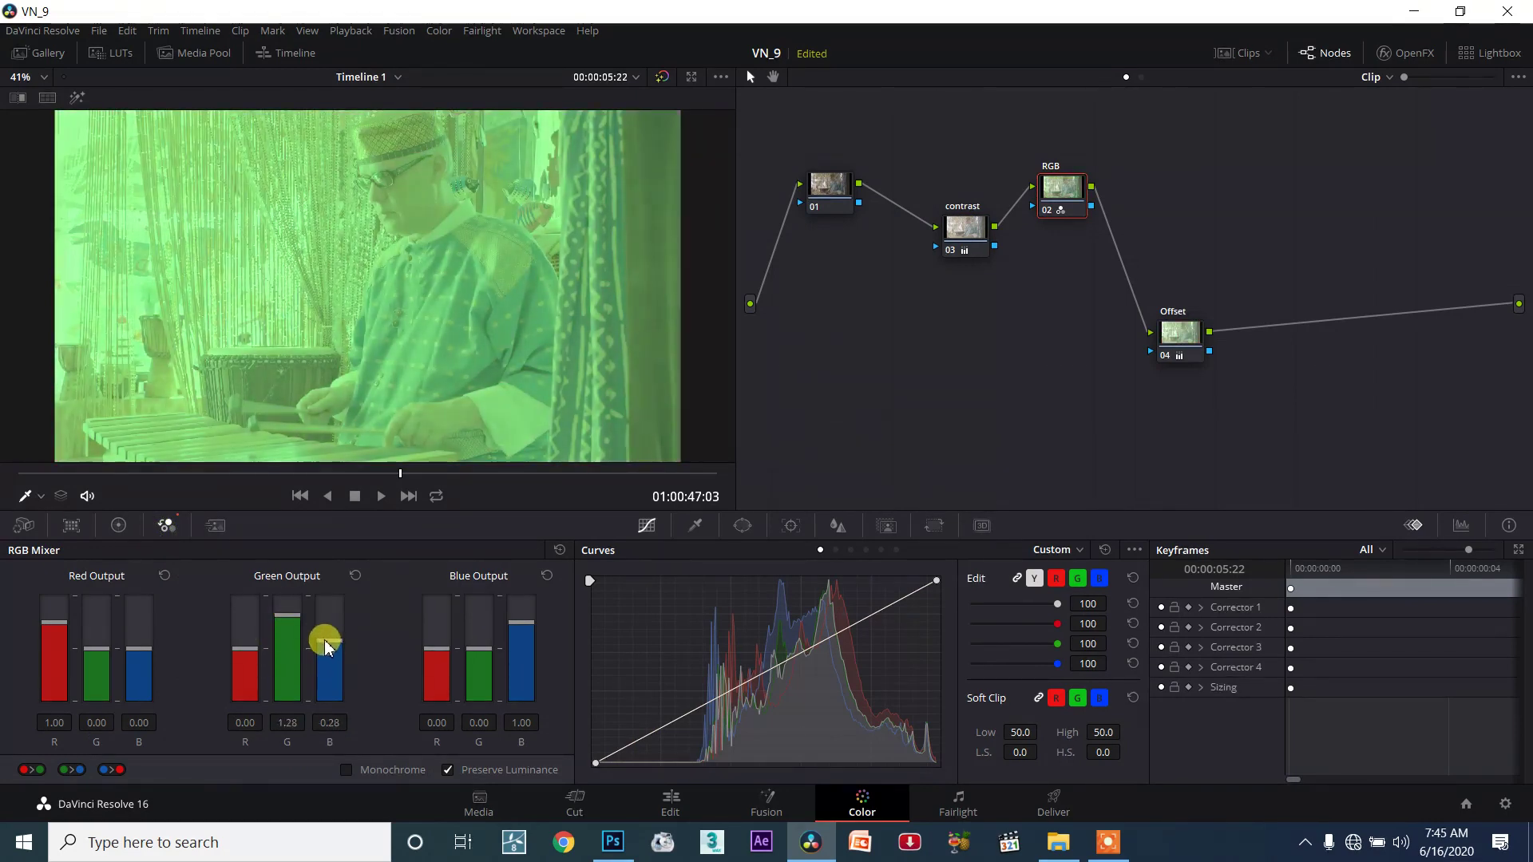
Nudge the Offset node slightly up and the contrast node slightly lower, toward node 01.
left_click_drag(1182, 333, 1174, 310)
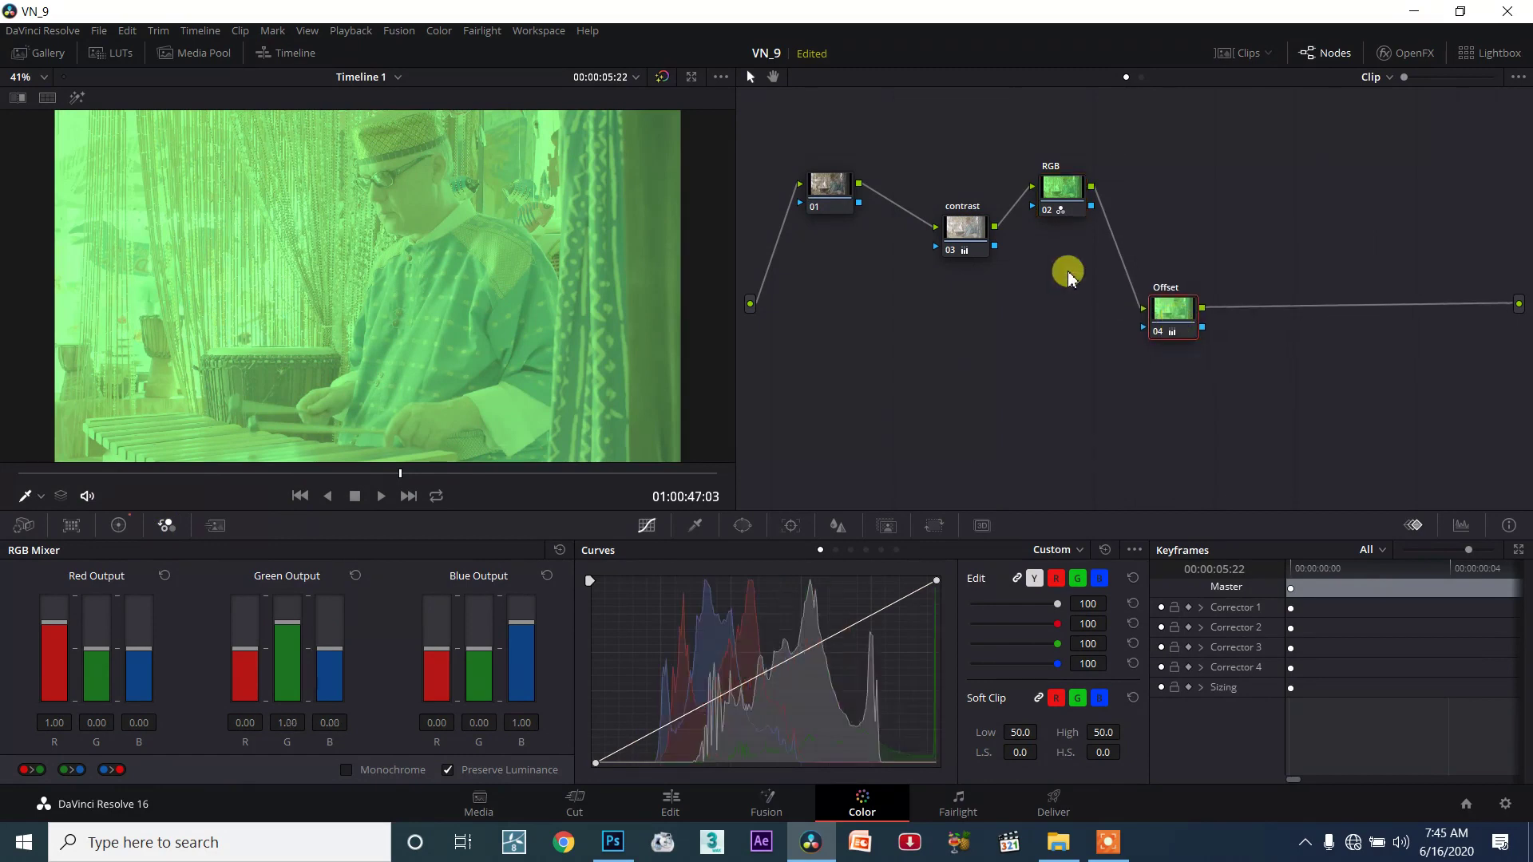
left_click_drag(994, 250, 987, 269)
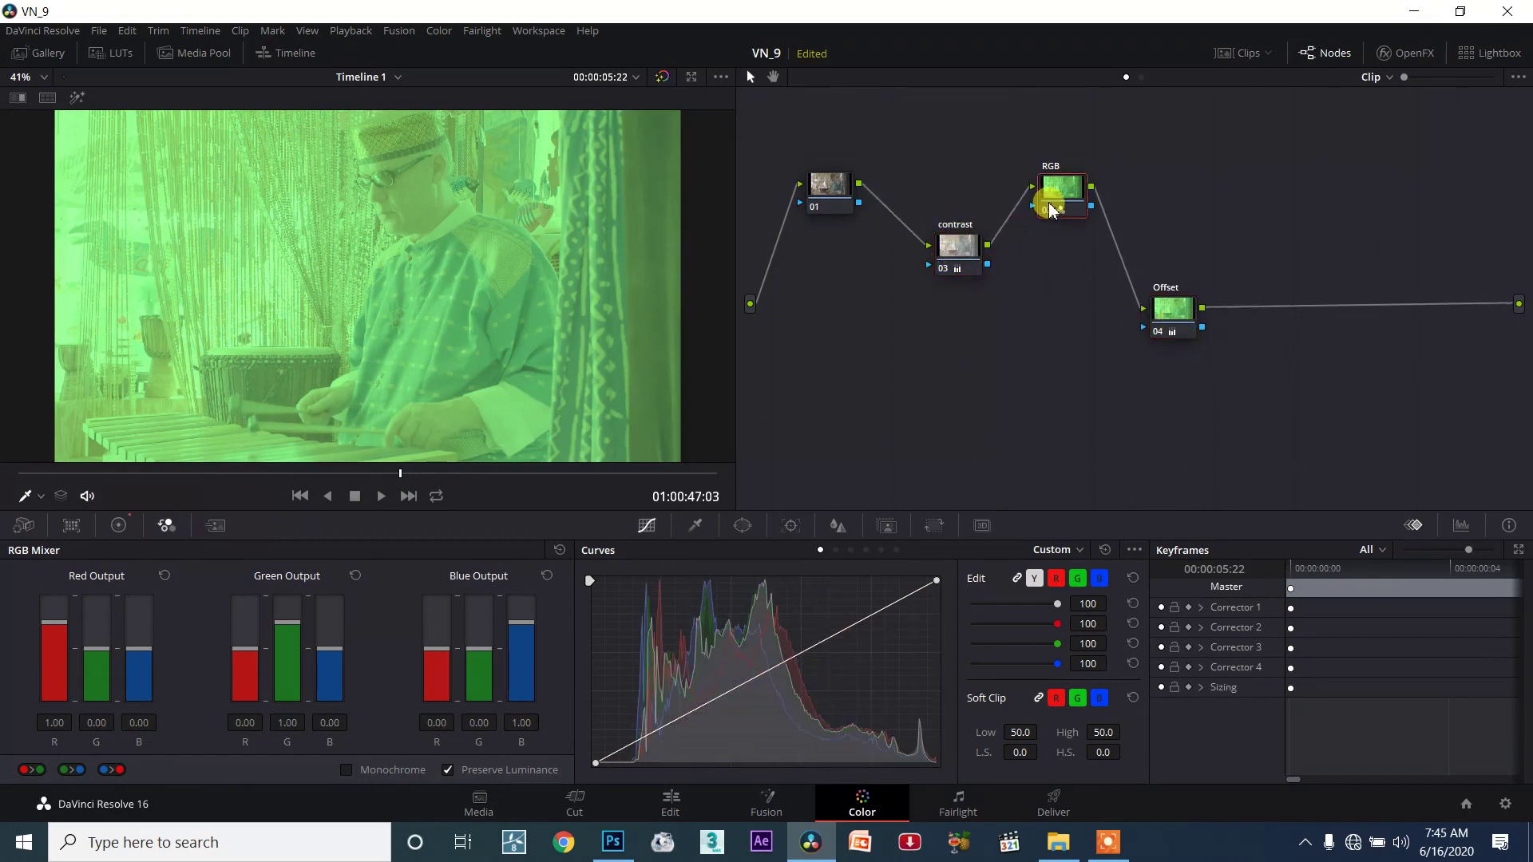
left_click(948, 267)
left_click(1056, 198)
left_click(936, 272)
left_click_drag(922, 274, 913, 278)
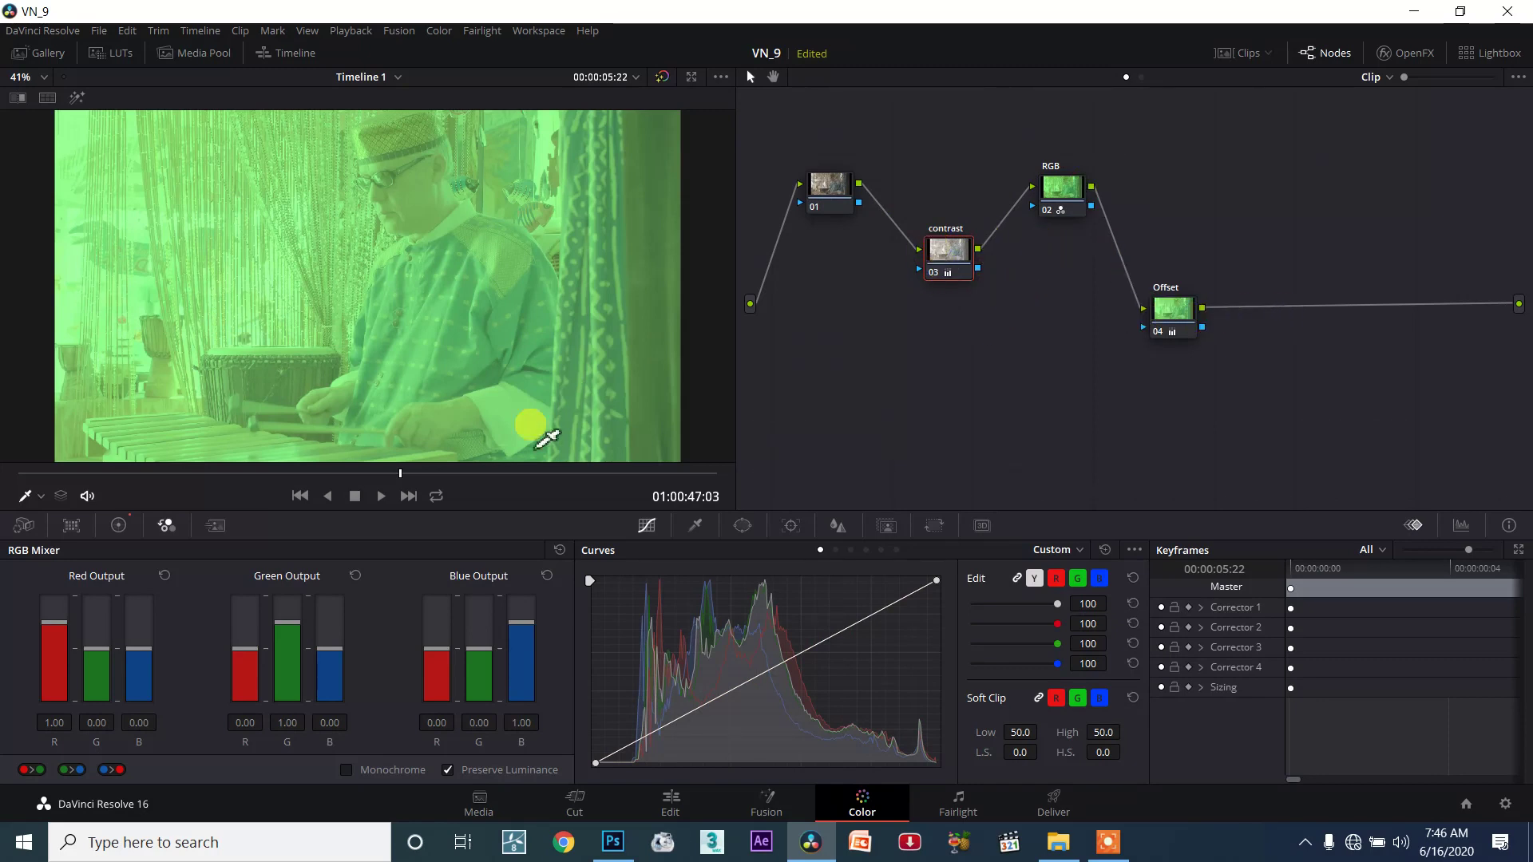
Try to link the contrast node's key output to the Offset node's key input.
left_click_drag(977, 269, 1050, 338)
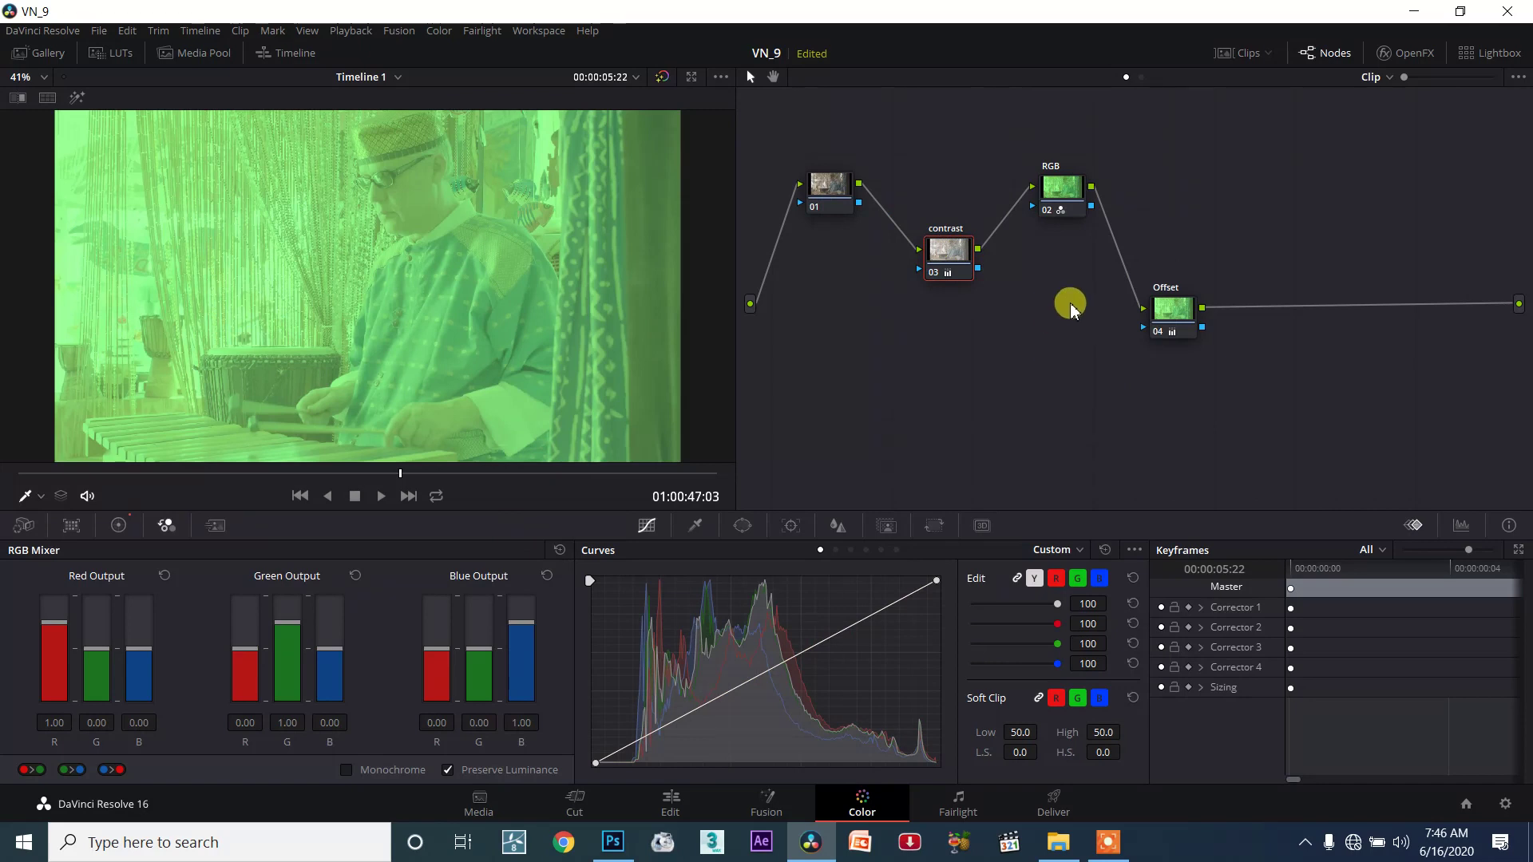
left_click_drag(979, 267, 1146, 328)
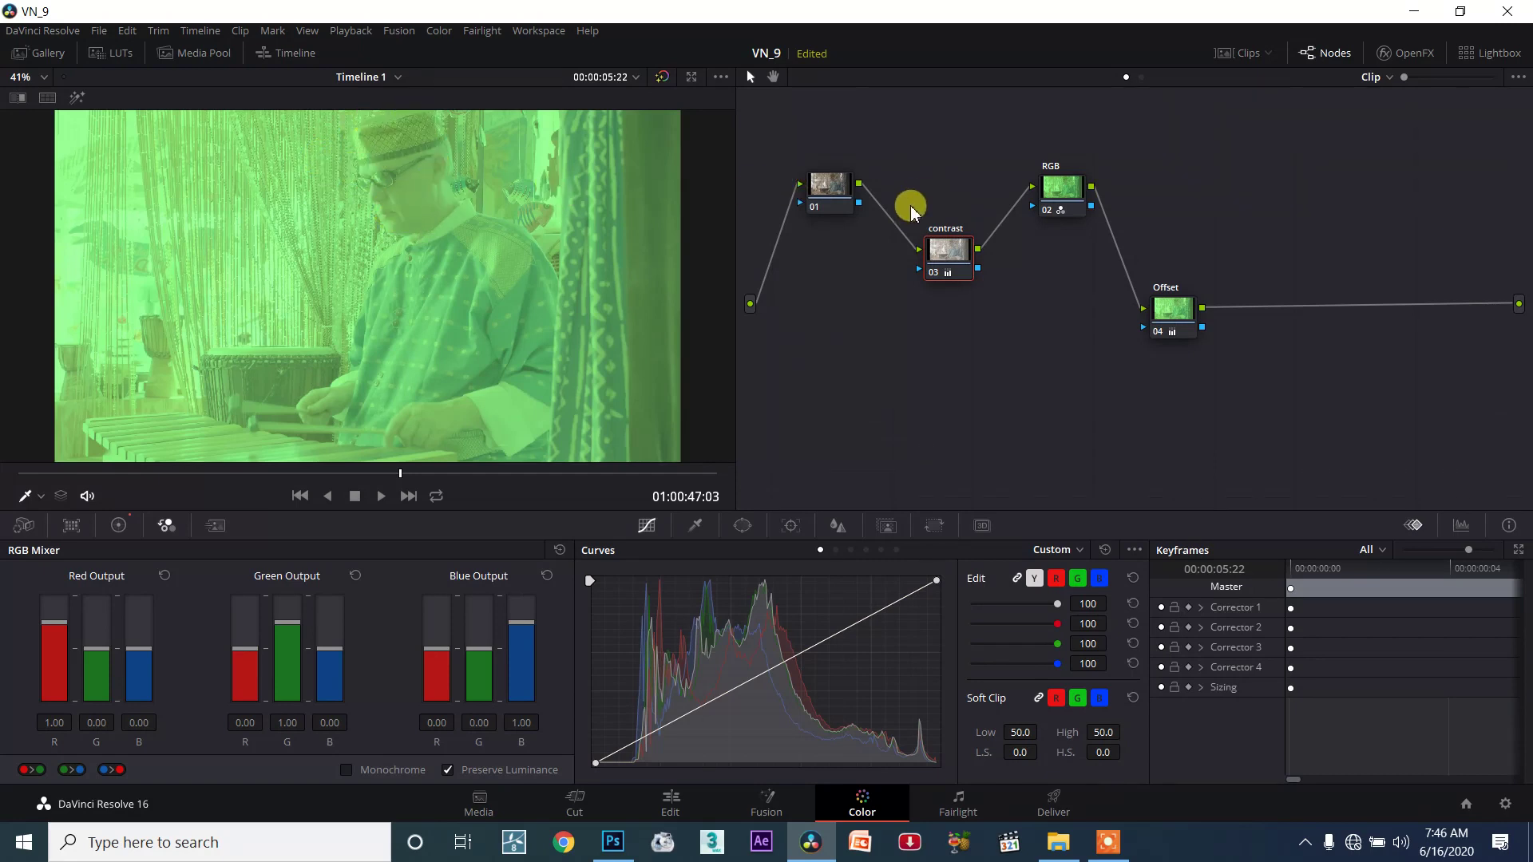
Disable and re-enable the RGB node to compare the image with and without its correction.
left_click(1047, 210)
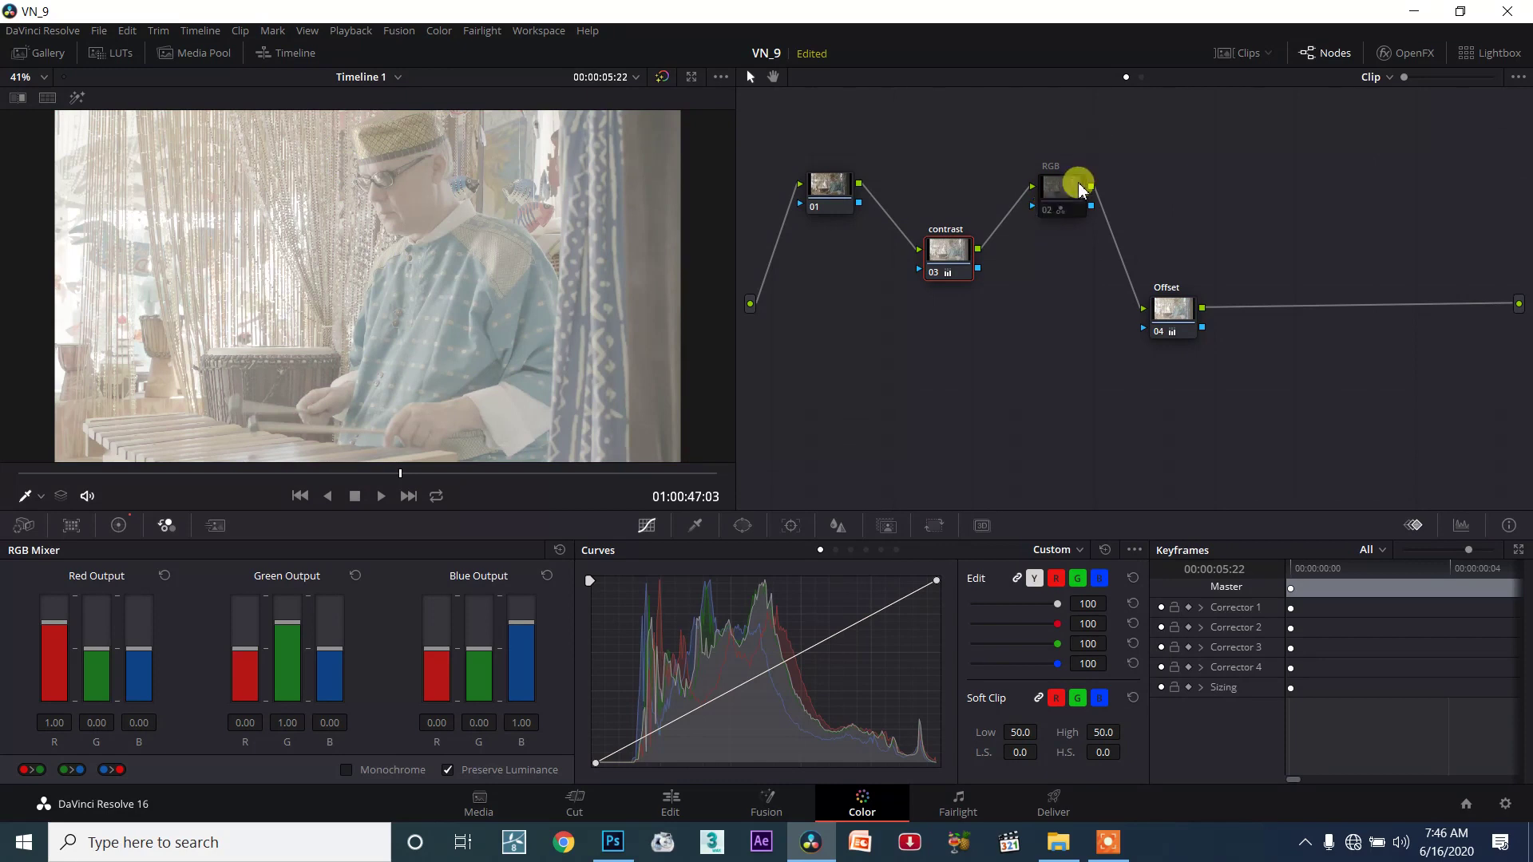
left_click(1046, 210)
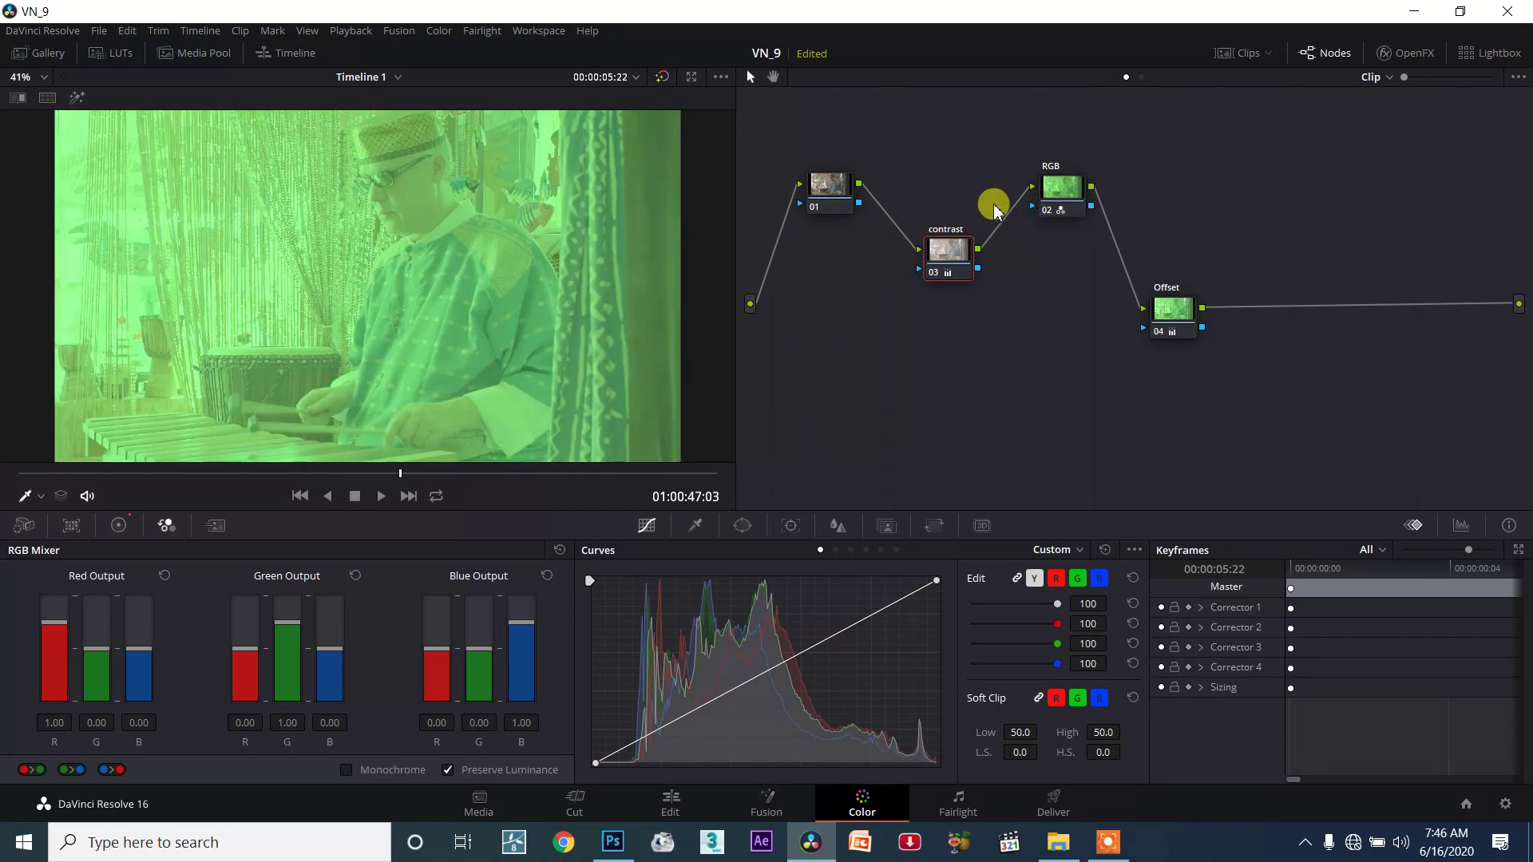
Rearrange the nodes, moving contrast closer to node 01, raising node 01 and RGB slightly, and bringing Offset under RGB.
left_click_drag(969, 234, 938, 248)
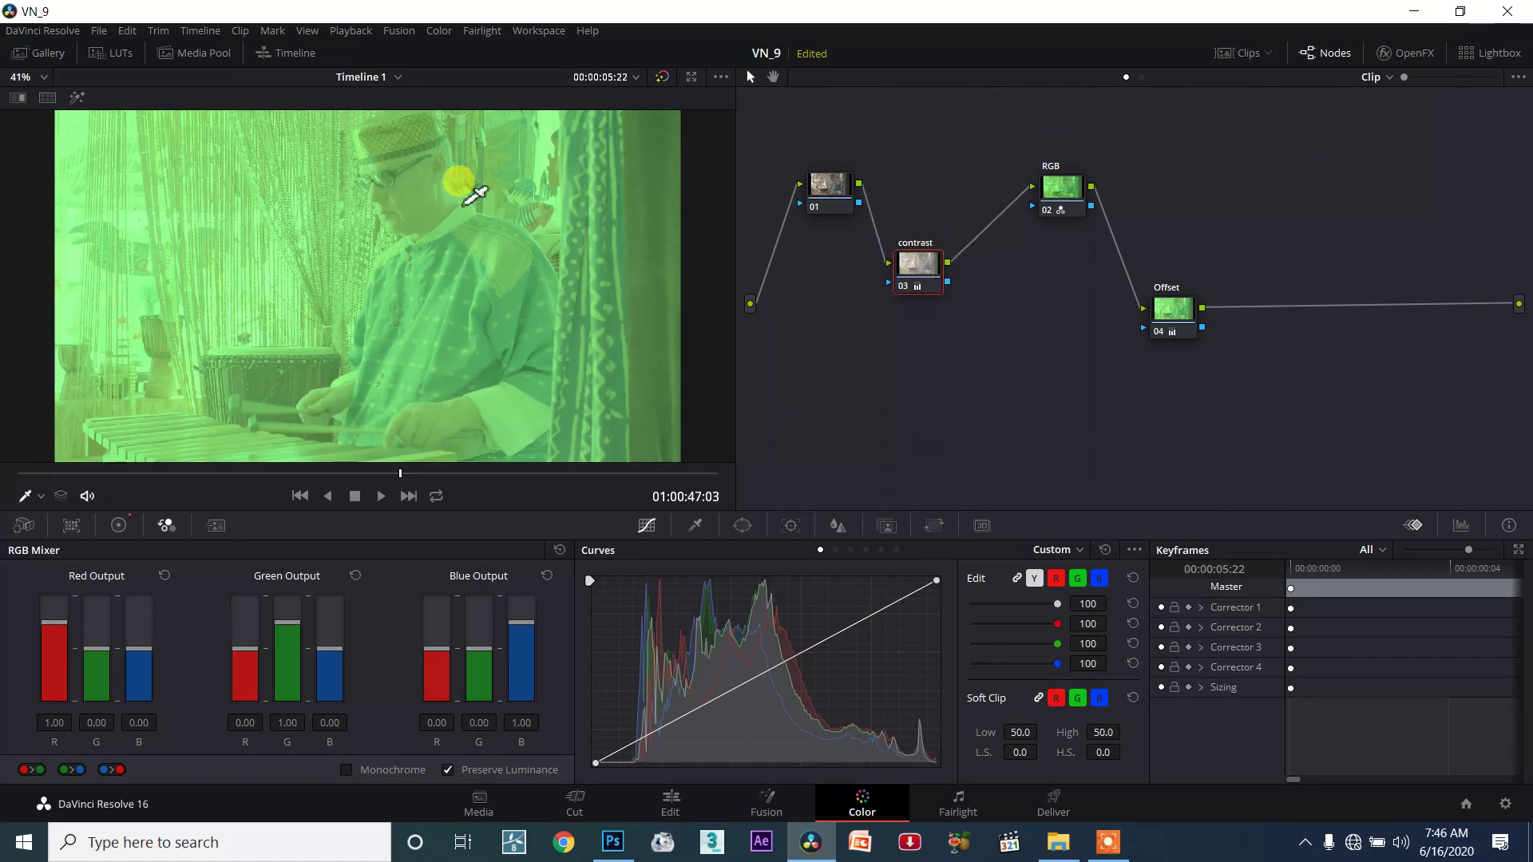
mouse_move(917, 277)
left_mouse_down()
mouse_move(907, 257)
mouse_move(920, 290)
left_mouse_up()
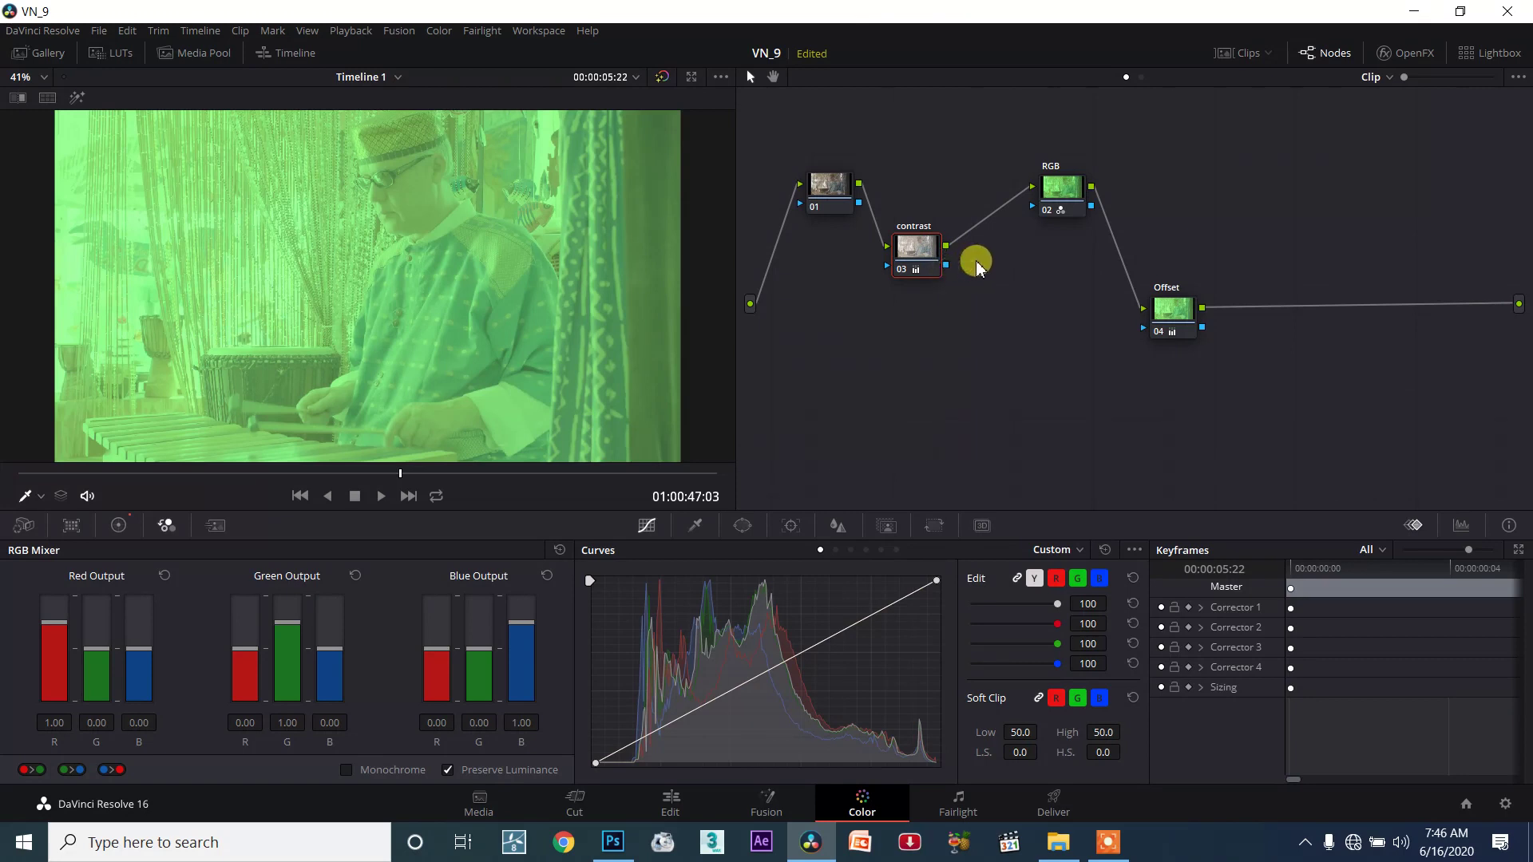
left_click_drag(830, 187, 825, 163)
left_click_drag(909, 260, 909, 266)
left_click_drag(1058, 198, 1064, 188)
left_click_drag(1168, 311, 1133, 311)
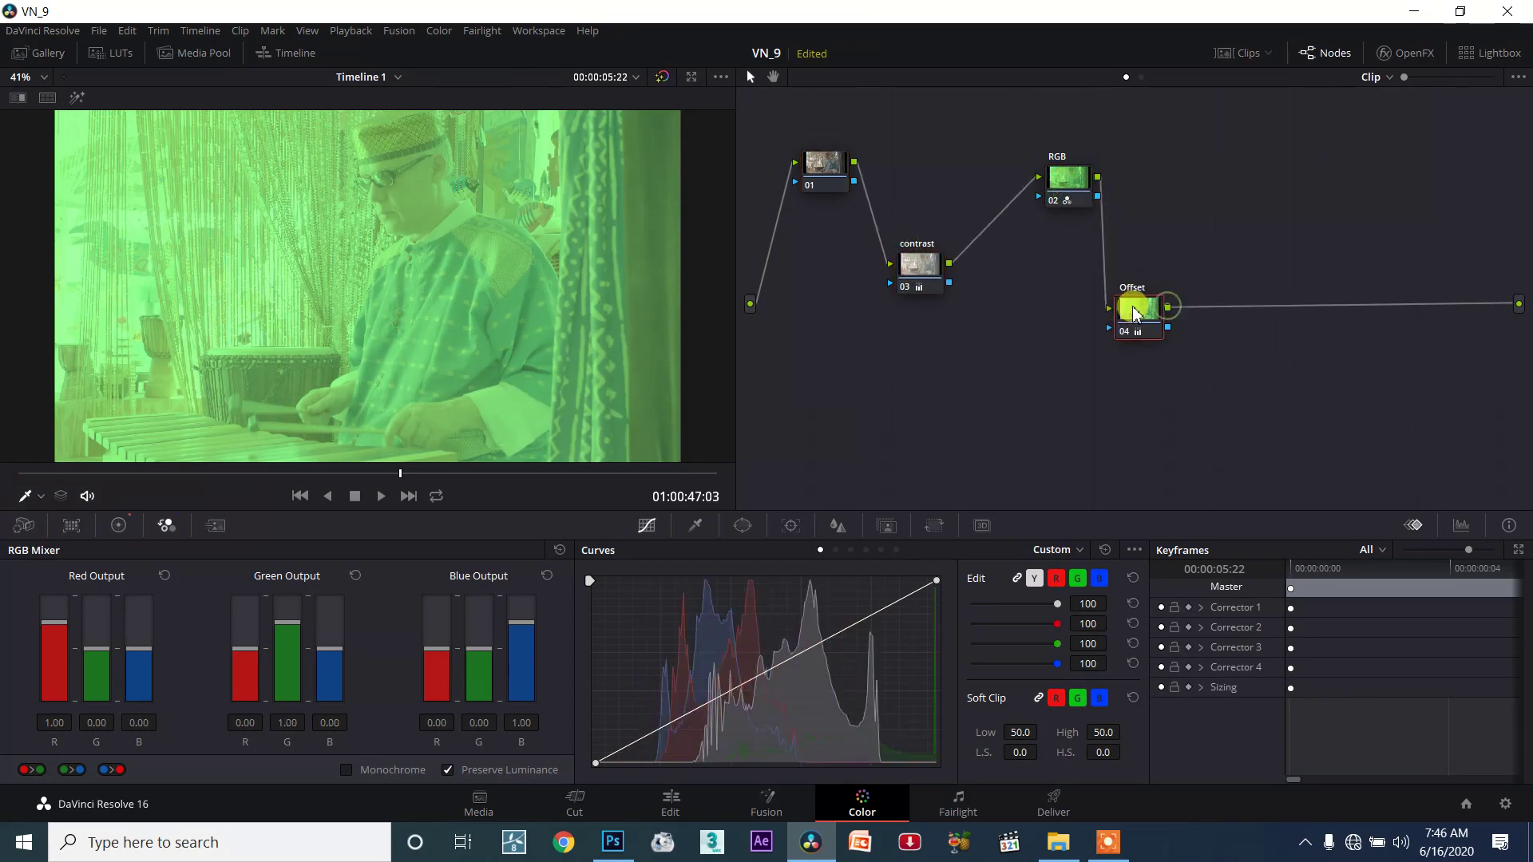
Disable and re-enable the contrast node to compare the image with and without its correction.
left_click(920, 268)
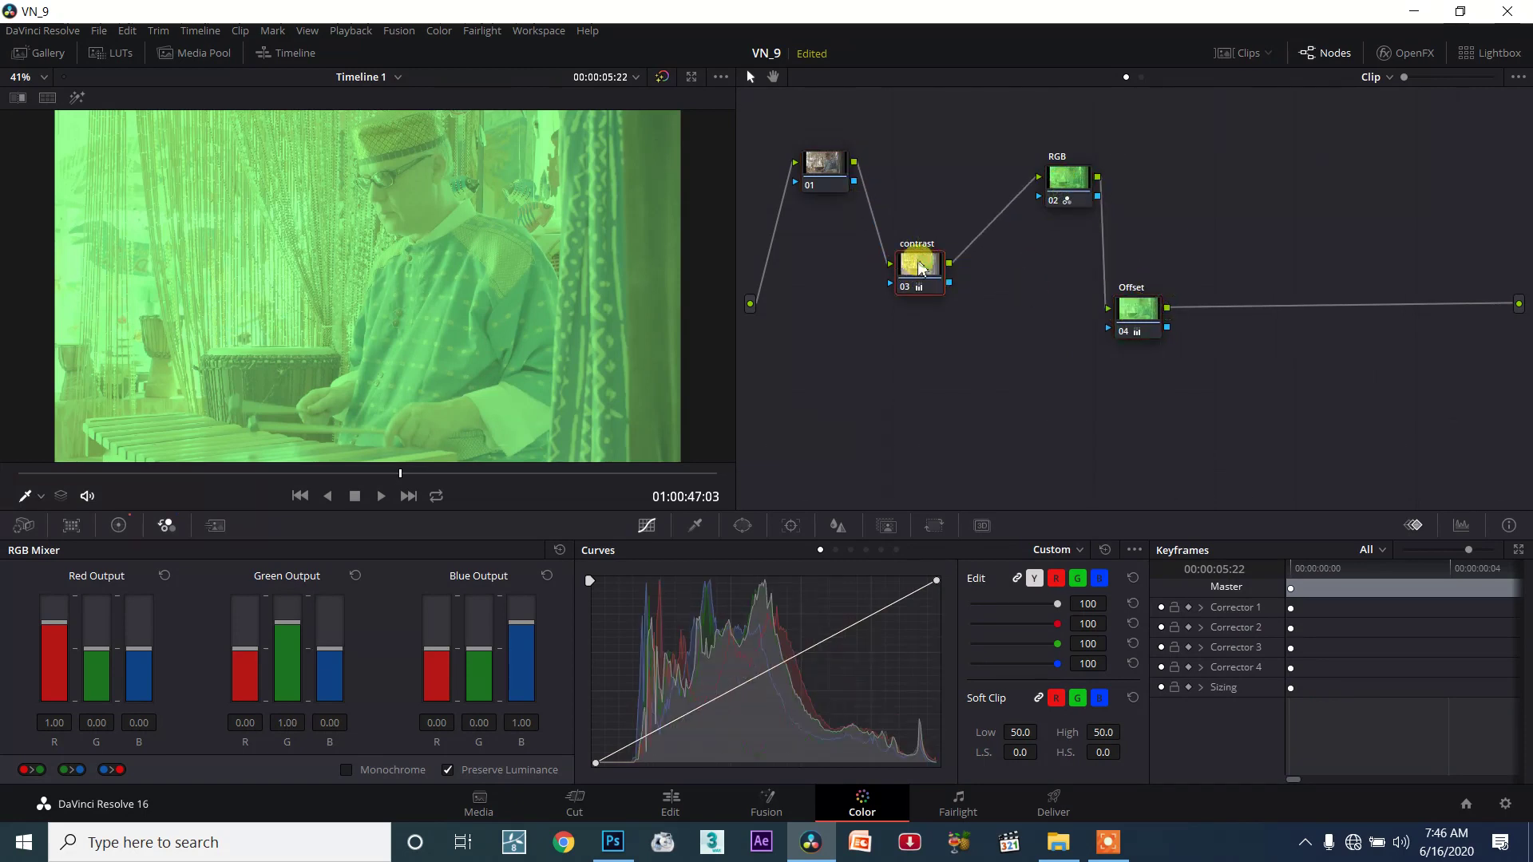
left_click(905, 290)
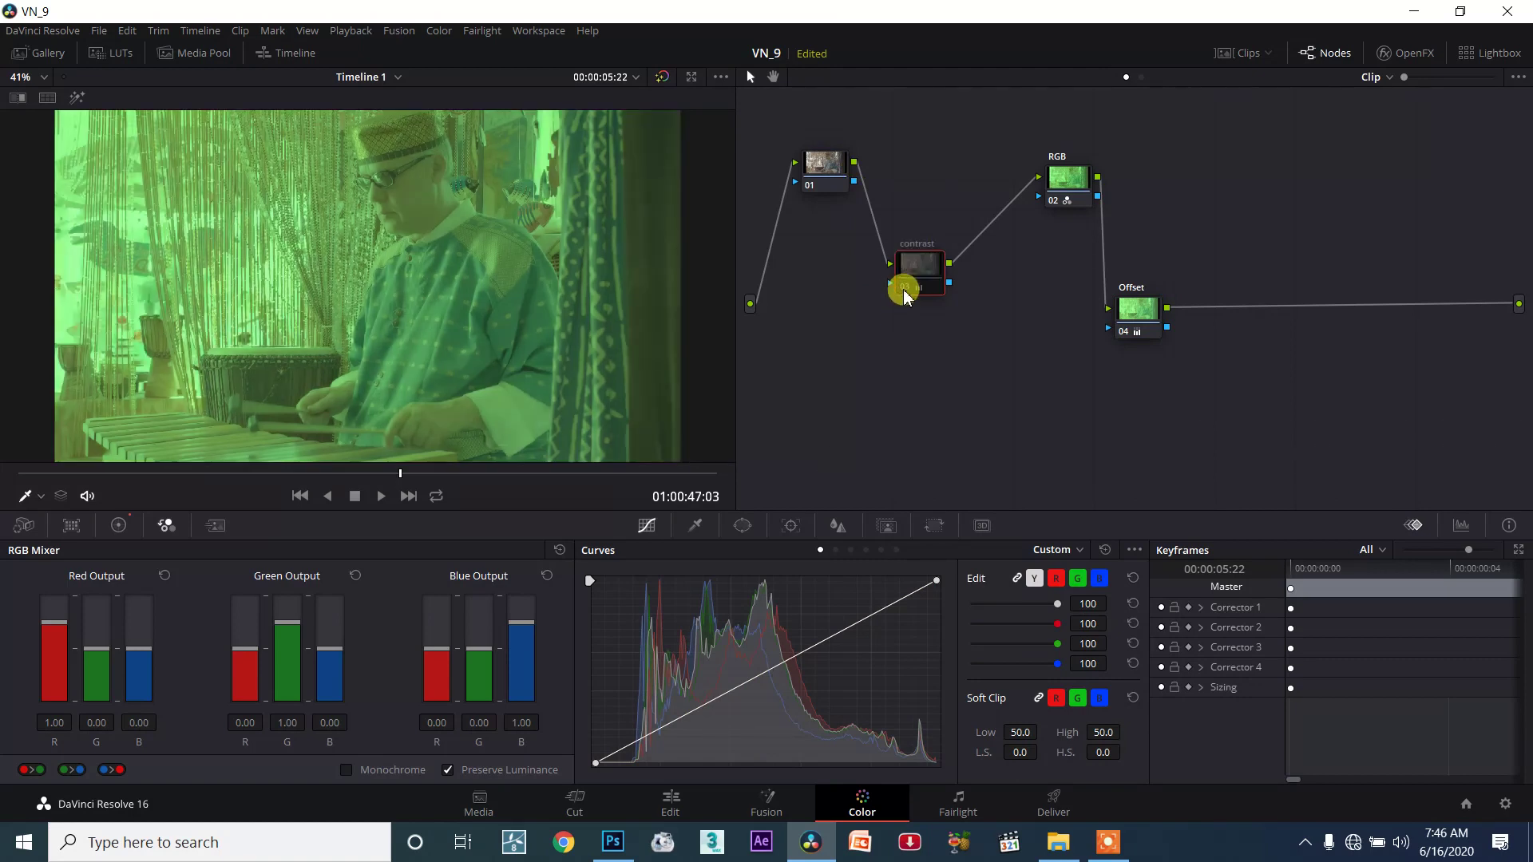
left_click(905, 290)
mouse_move(917, 270)
left_mouse_down()
mouse_move(917, 256)
mouse_move(958, 308)
mouse_move(908, 290)
left_mouse_up()
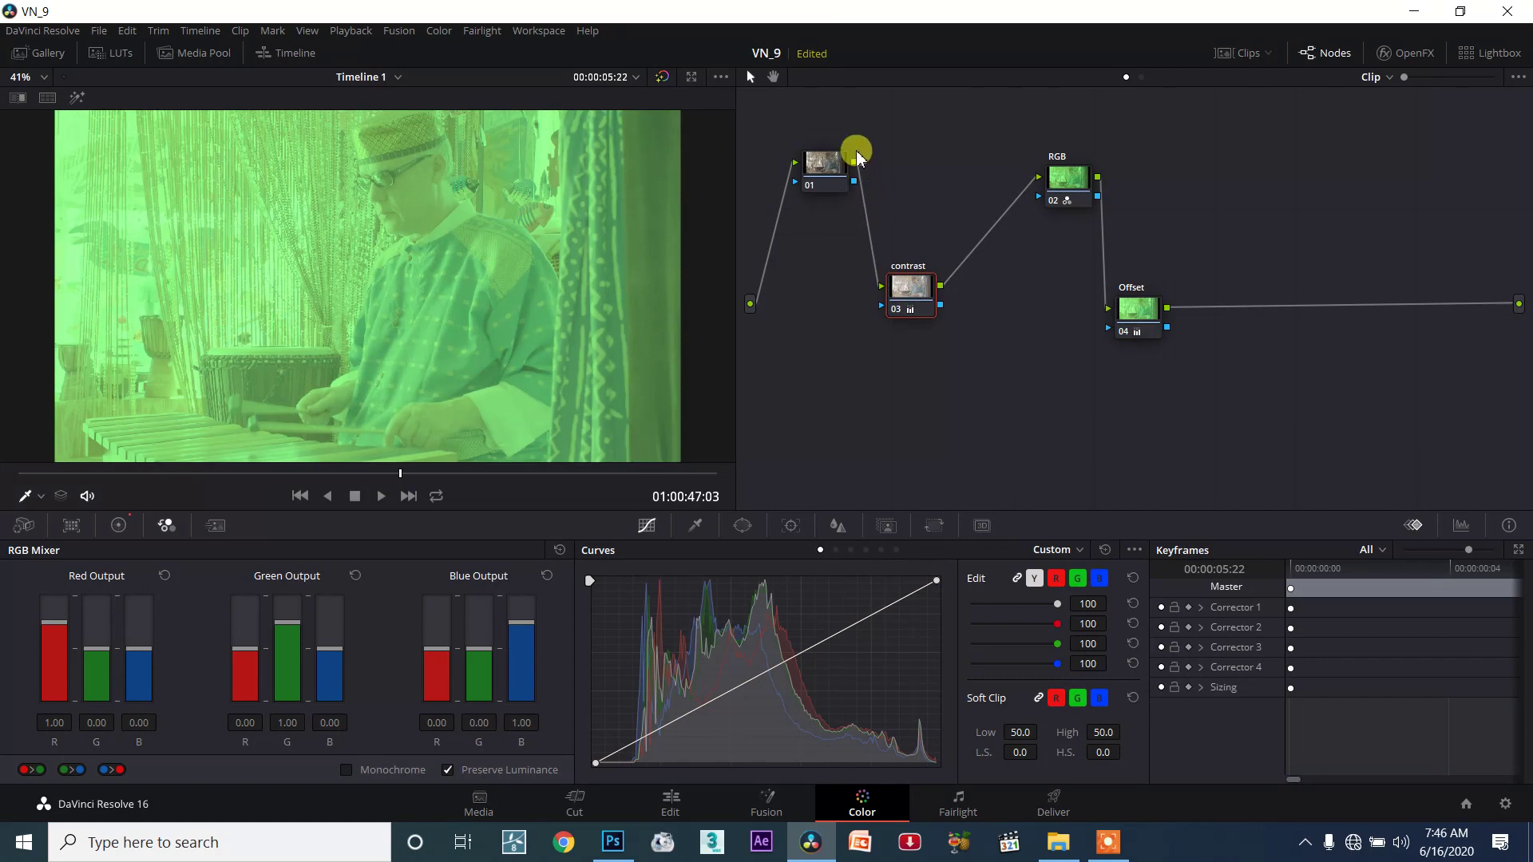
left_click_drag(854, 166, 1041, 178)
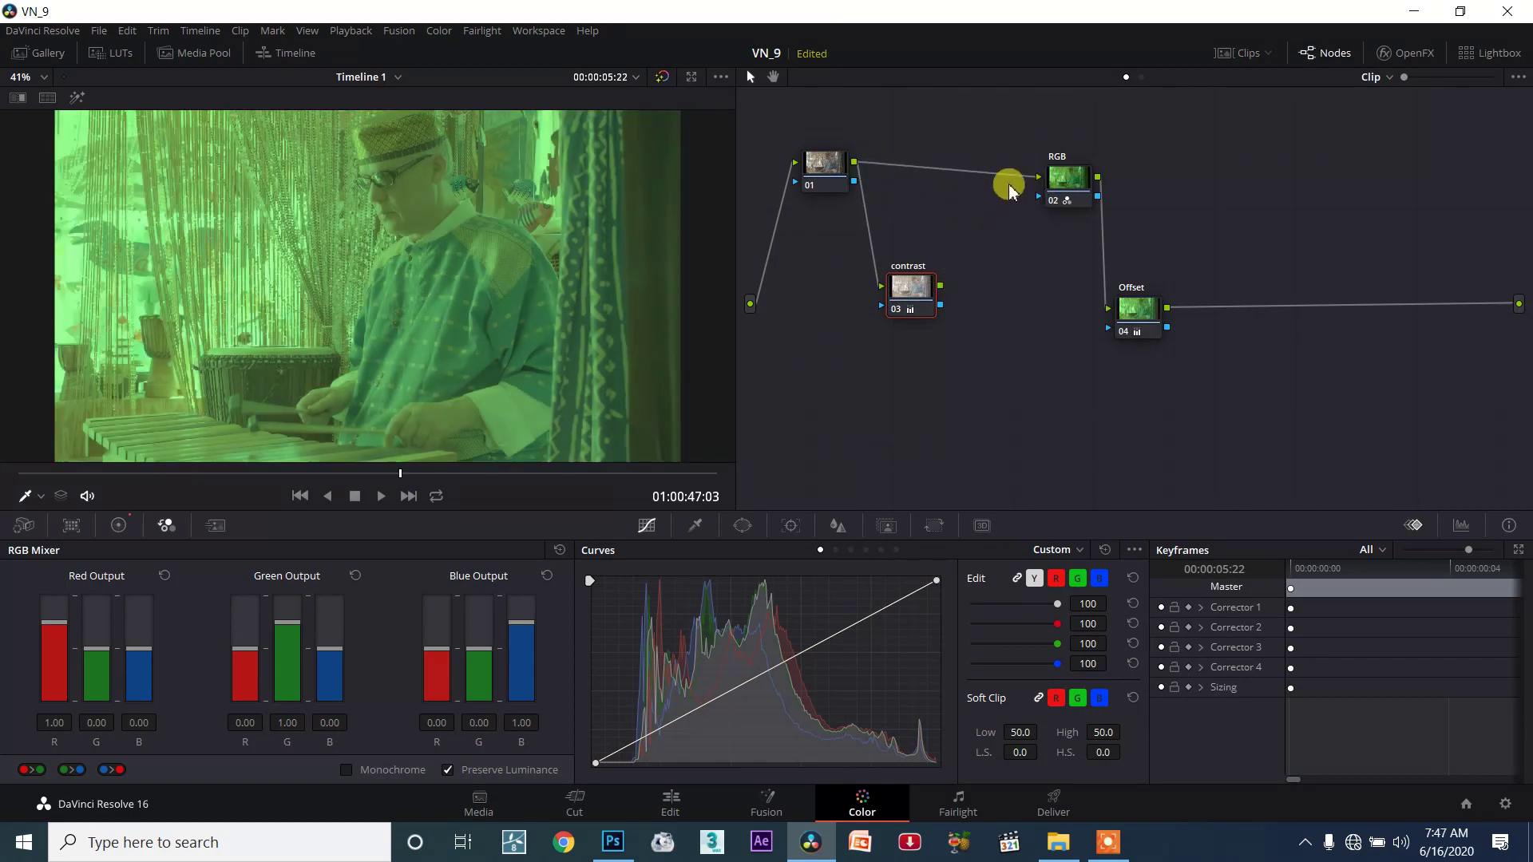
key("ctrl+z")
key("ctrl+z")
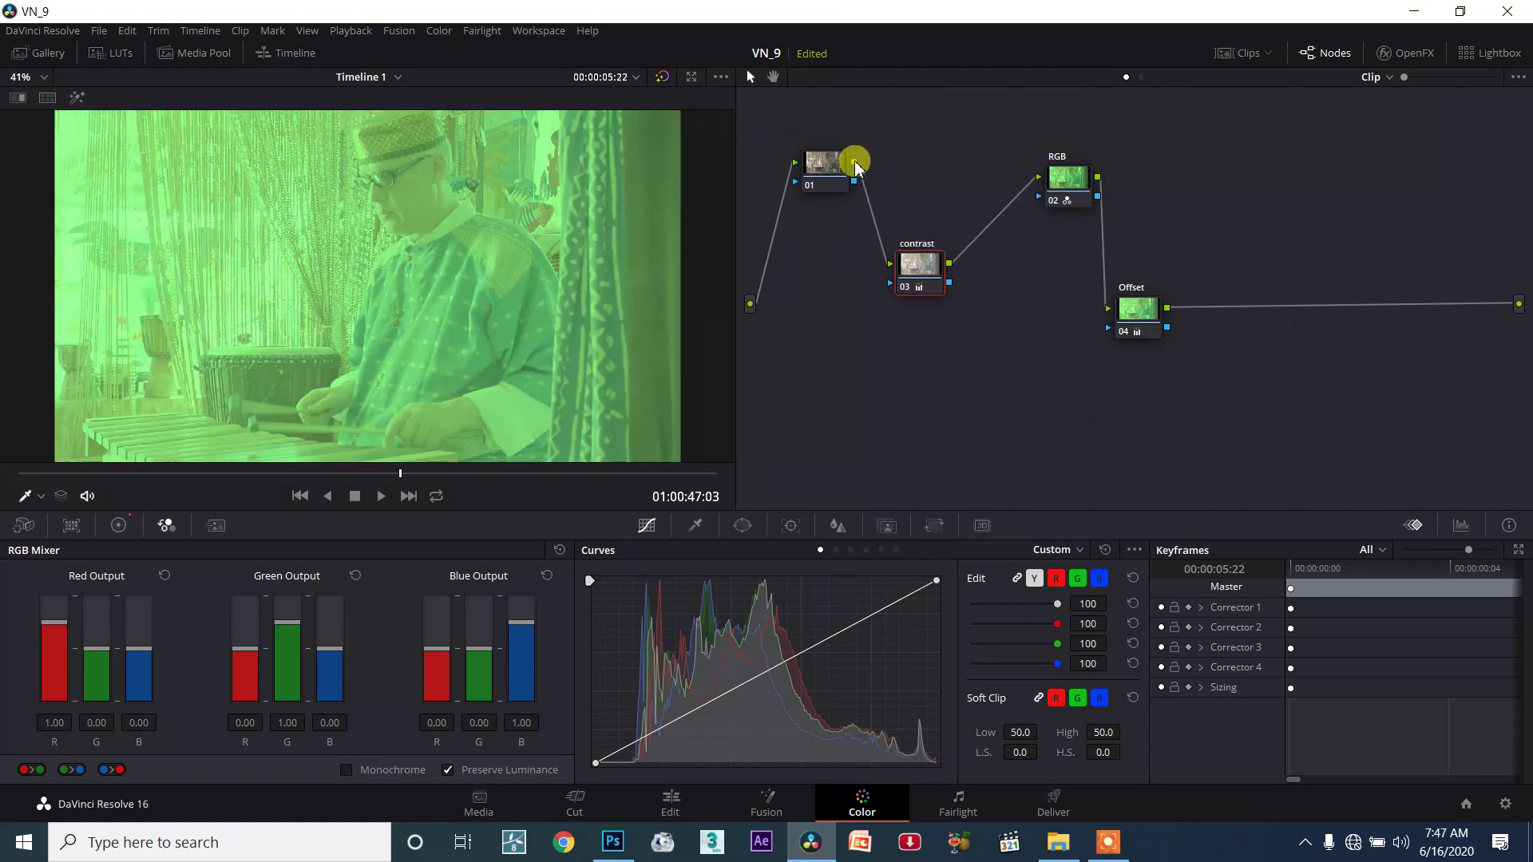
Connect node 01's output directly to the RGB node and move the contrast node out of the chain, fully disconnected.
left_click_drag(854, 165, 936, 152)
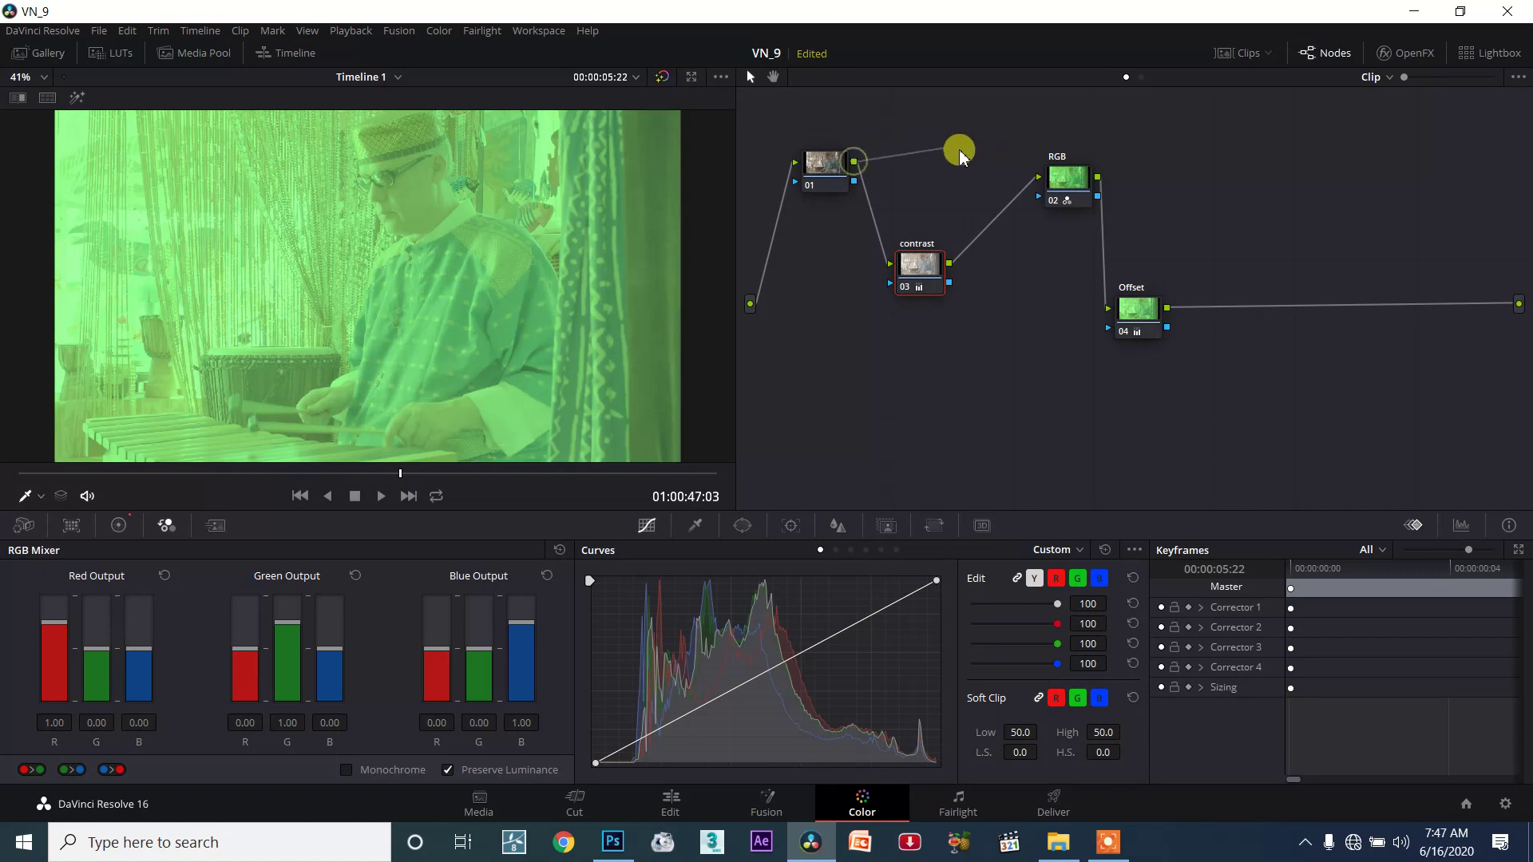
mouse_move(1046, 176)
left_mouse_down()
mouse_move(975, 228)
mouse_move(1041, 179)
left_mouse_up()
left_click_drag(917, 280, 848, 388)
left_click(1128, 309)
left_click(831, 393)
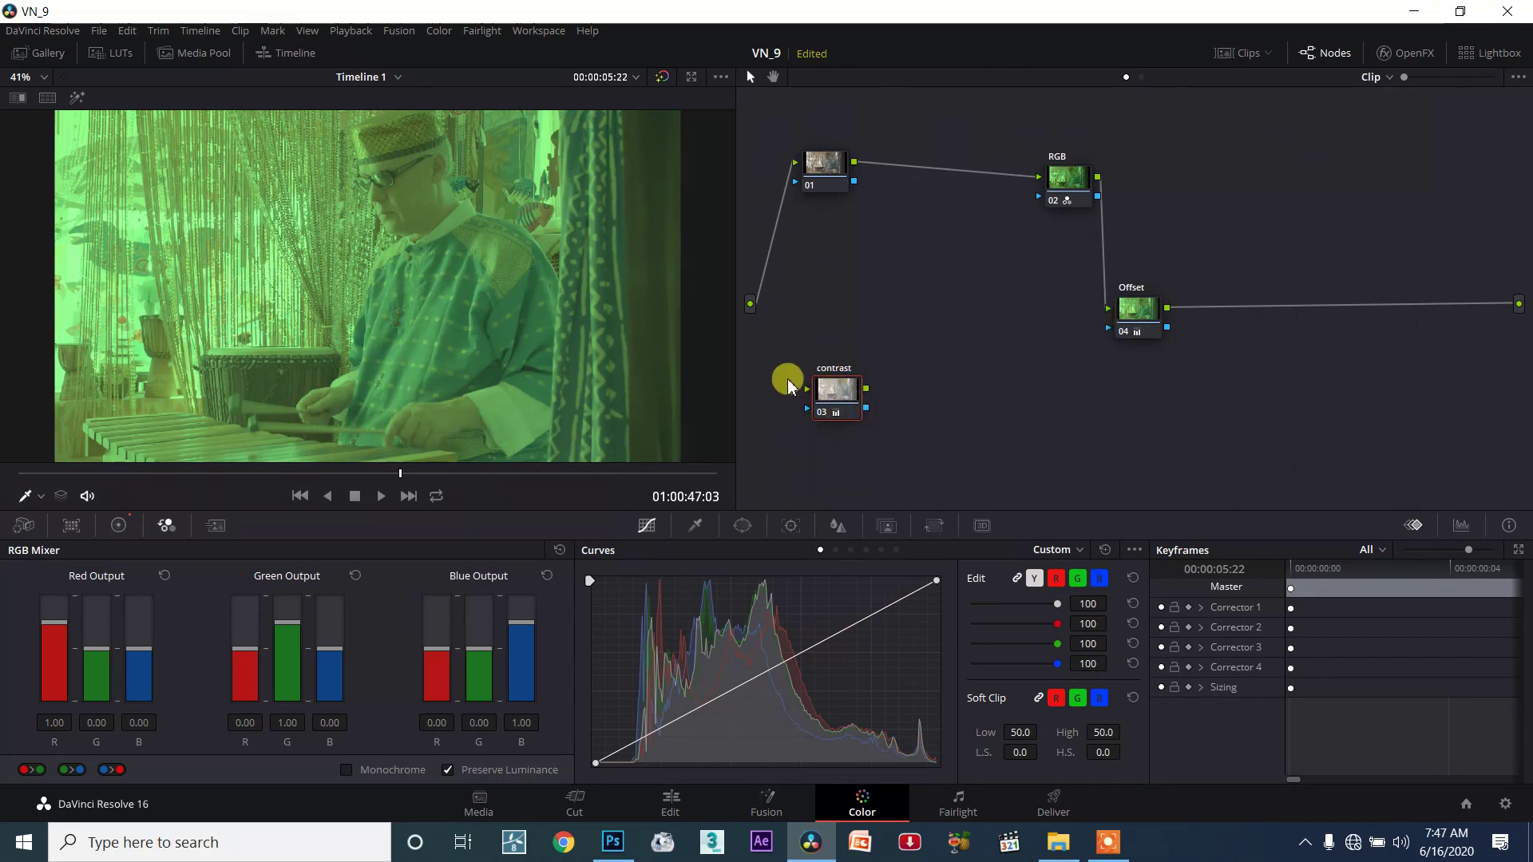
Reconnect the contrast node between node 01 and RGB and place it between the two in the graph.
left_click_drag(842, 389, 884, 389)
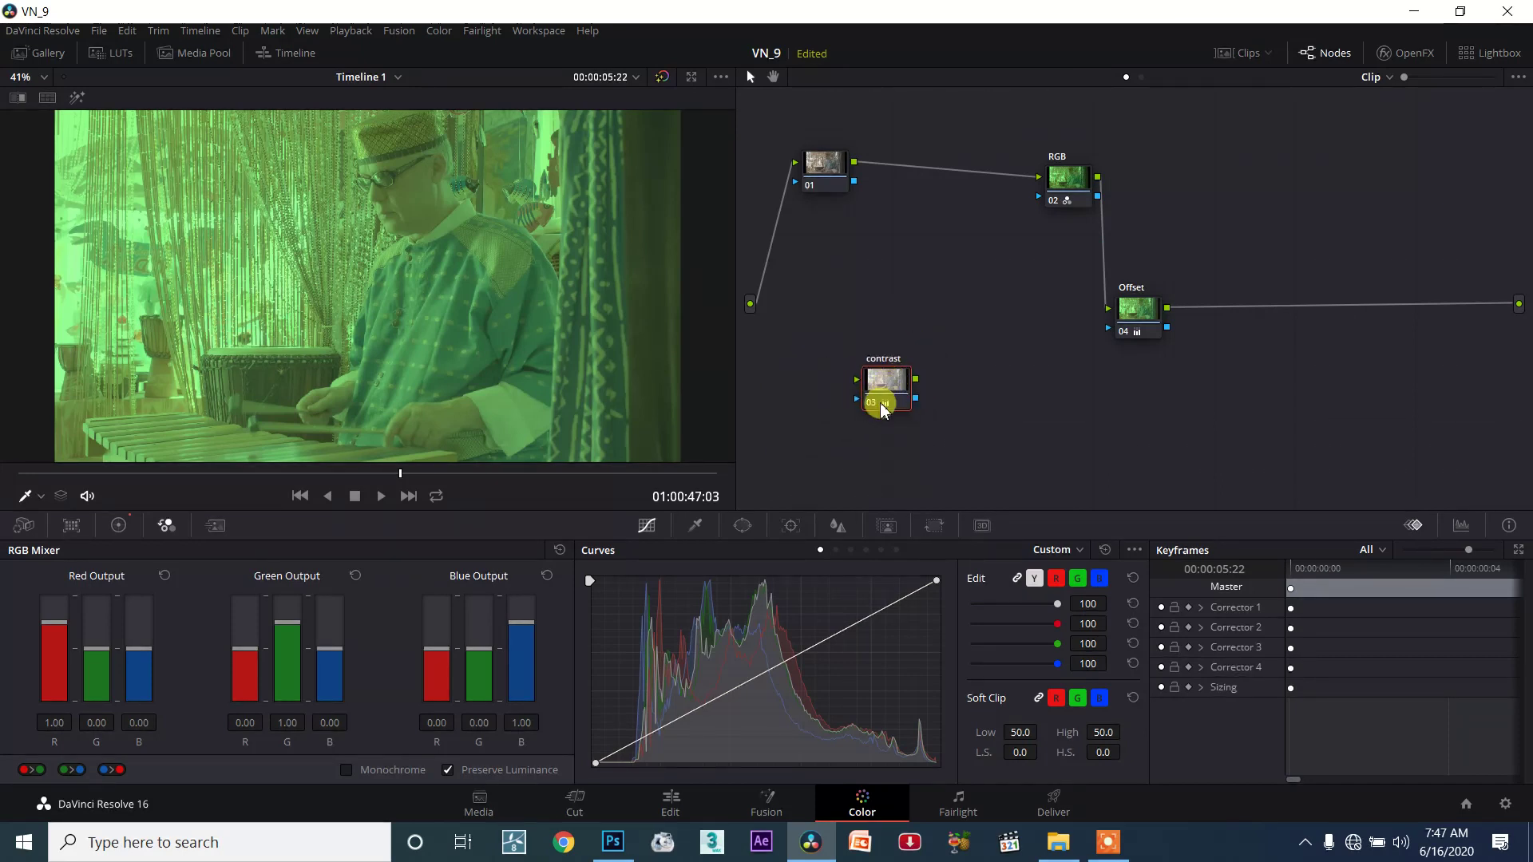
left_click(863, 378)
left_click(859, 172)
left_click_drag(859, 169, 854, 382)
left_click(923, 380)
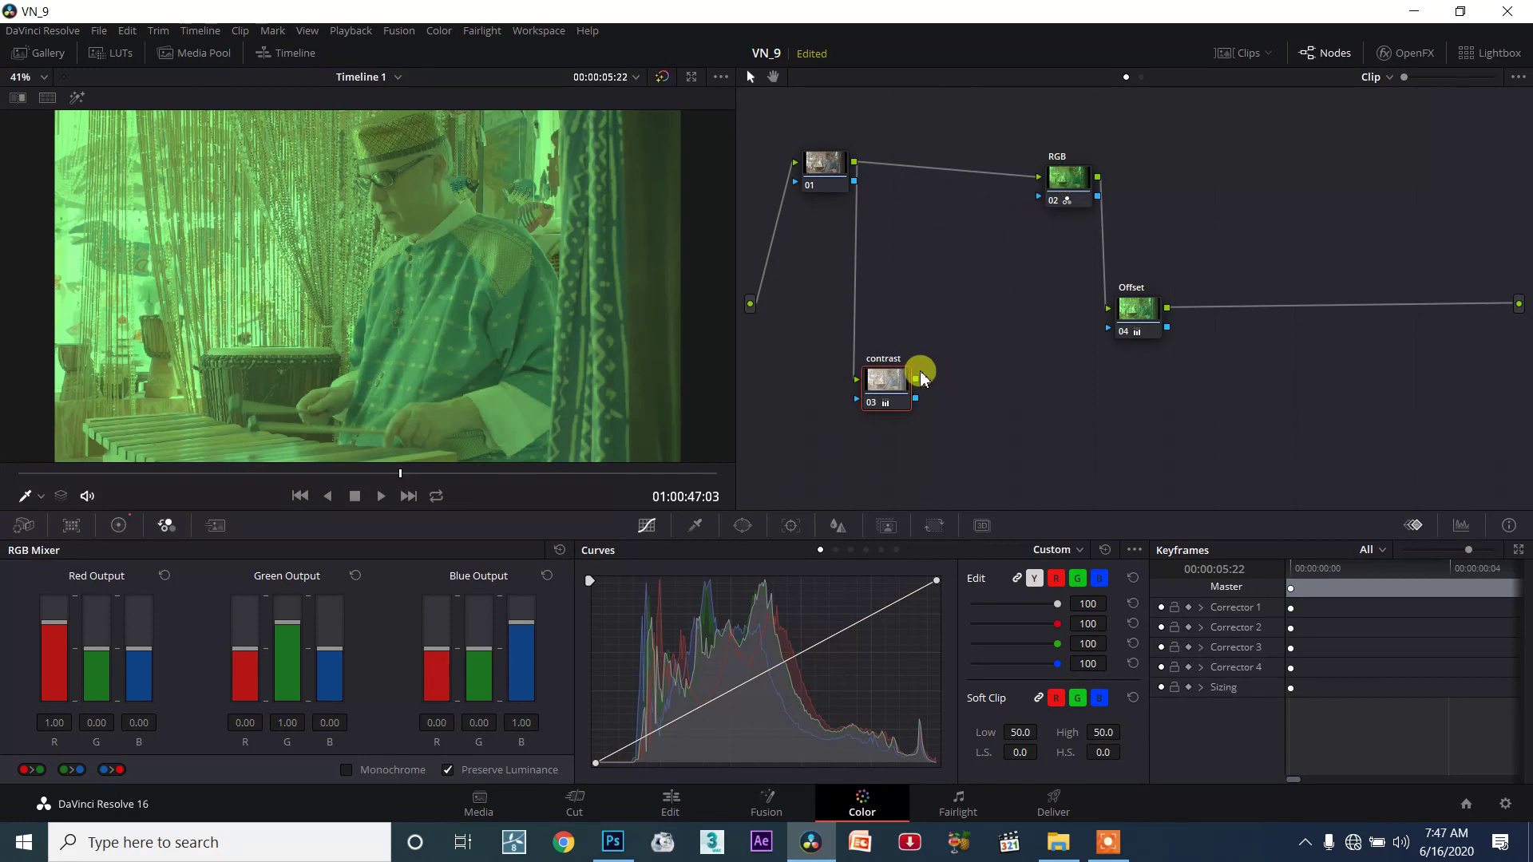
left_click_drag(919, 381, 1040, 185)
left_click_drag(888, 378, 960, 217)
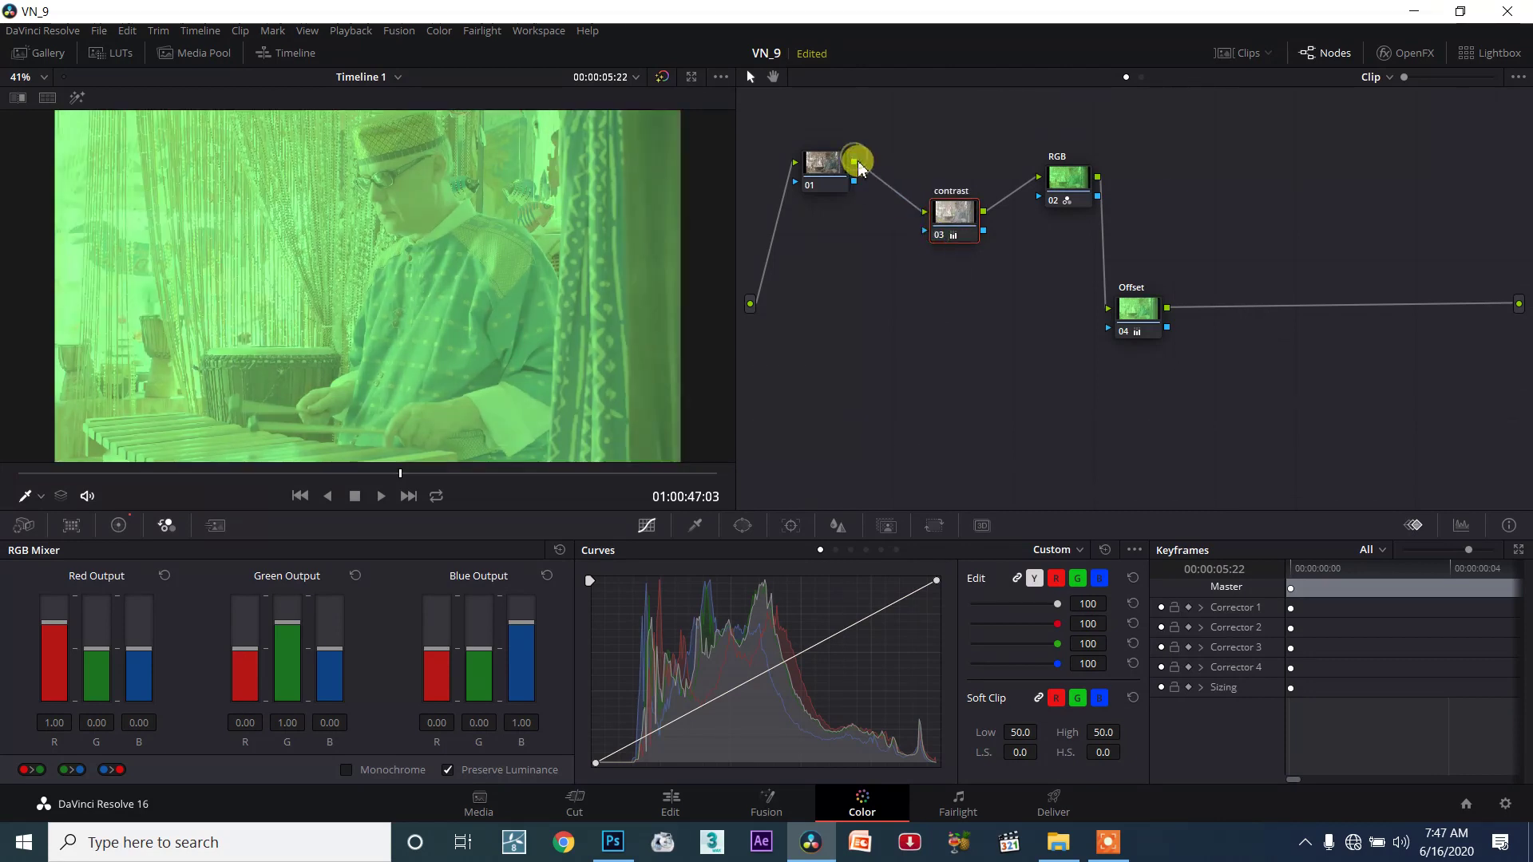
Reorder the node chain so node 01 feeds RGB, RGB feeds contrast, and contrast feeds Offset.
left_click_drag(956, 220, 994, 243)
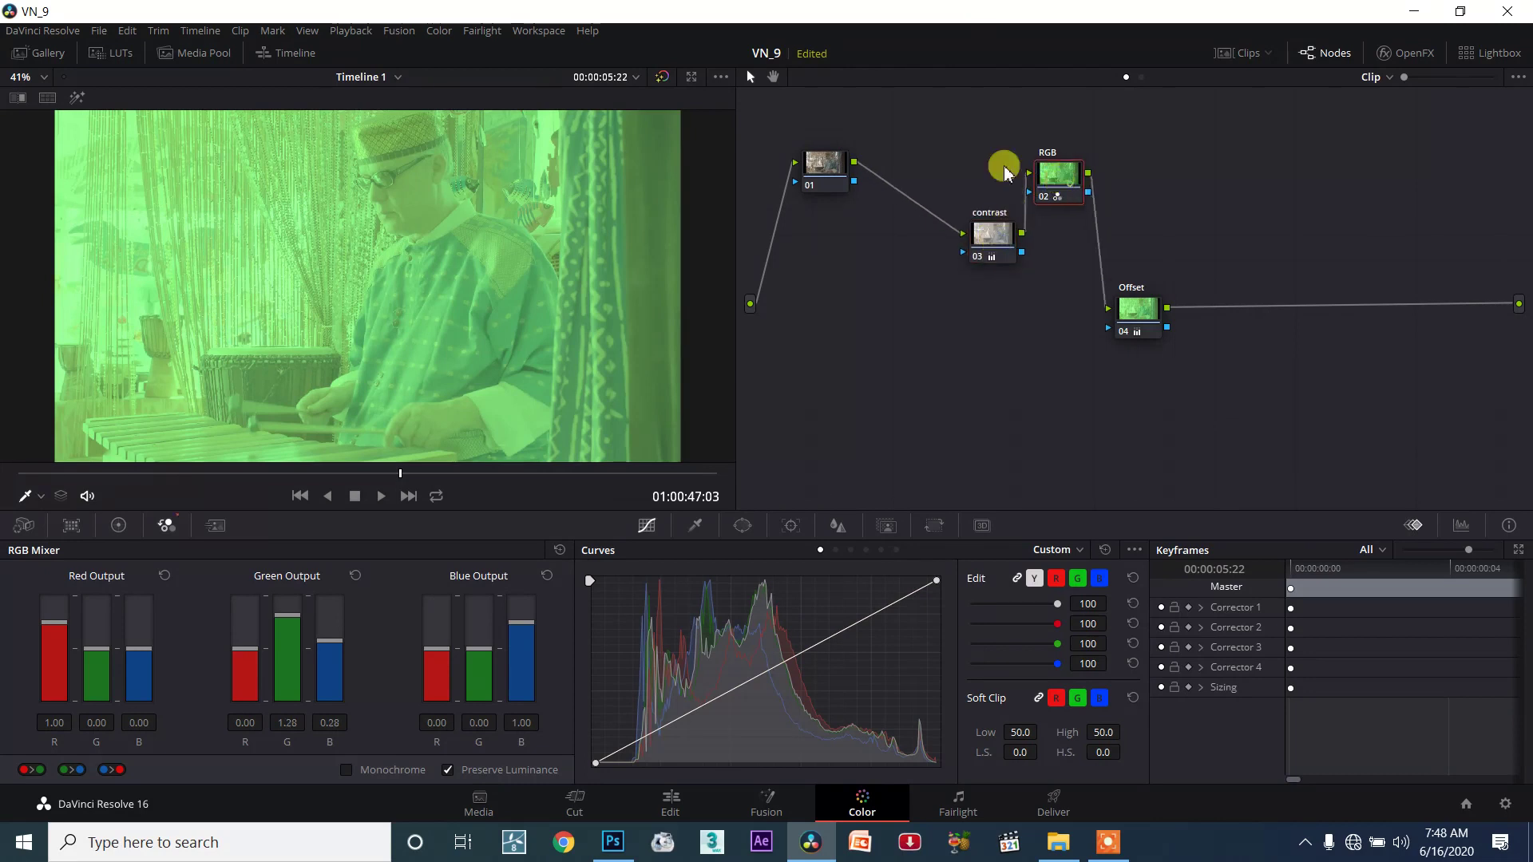
left_click_drag(1063, 179, 919, 158)
left_click_drag(973, 243, 1058, 192)
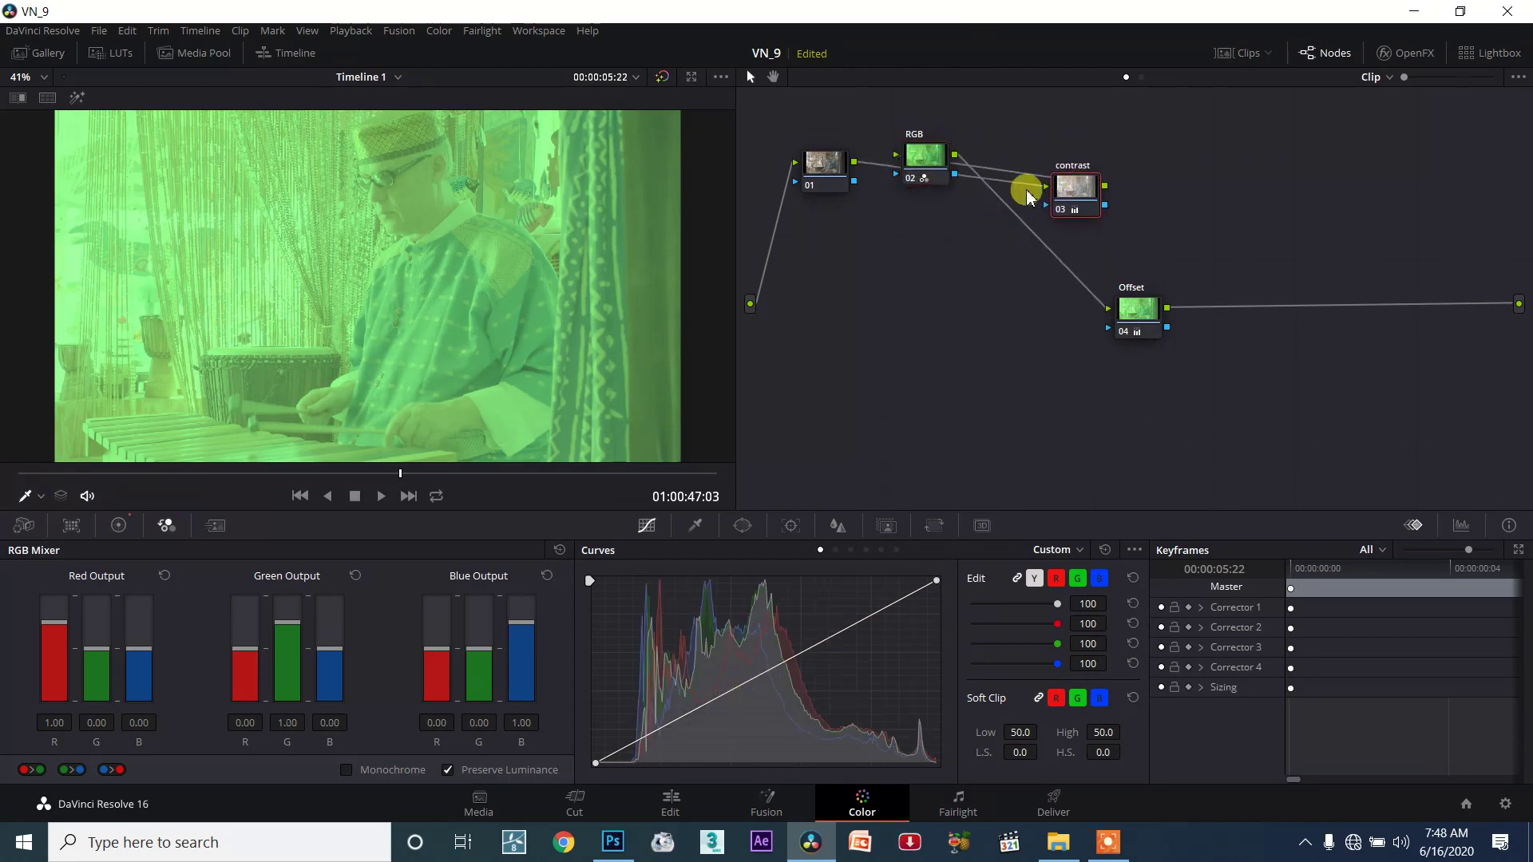
left_click_drag(1046, 186, 1045, 187)
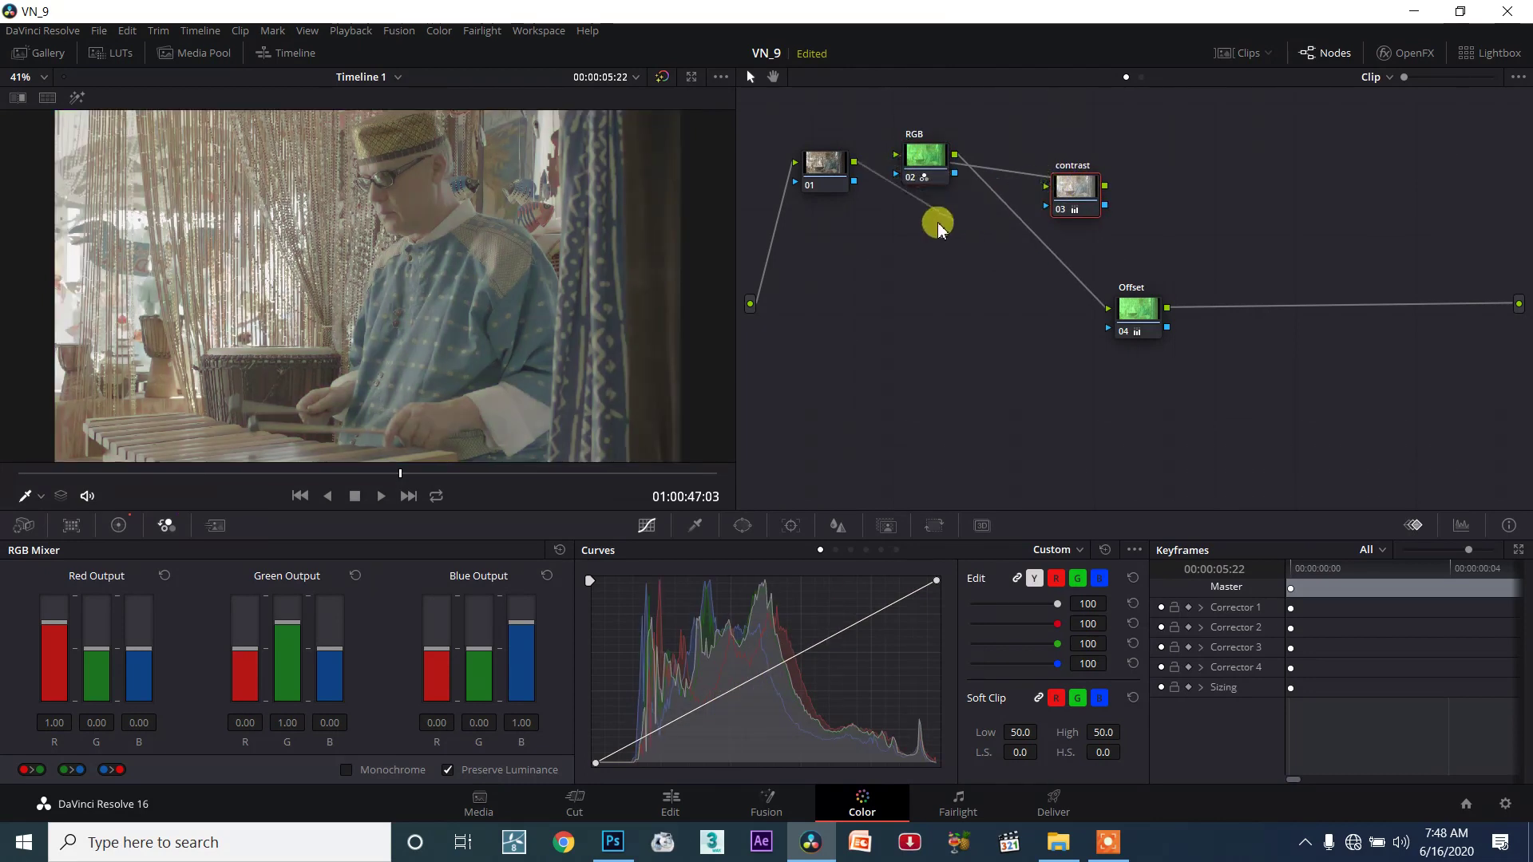
left_click_drag(955, 154, 1287, 261)
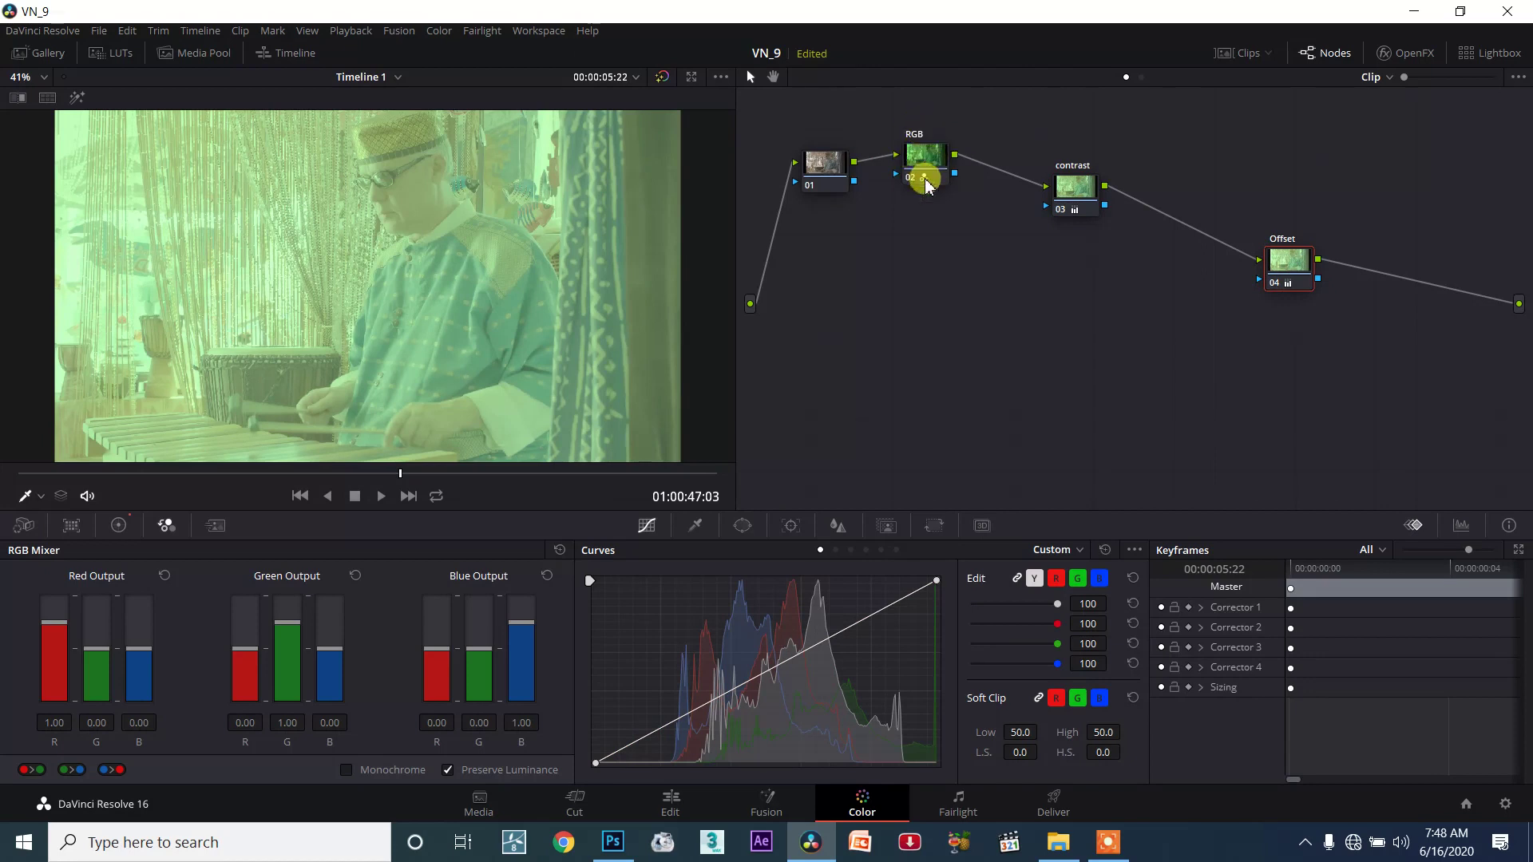
Disable and re-enable the contrast node, and likewise the Offset node, to compare the image with and without each correction.
left_click(1067, 207)
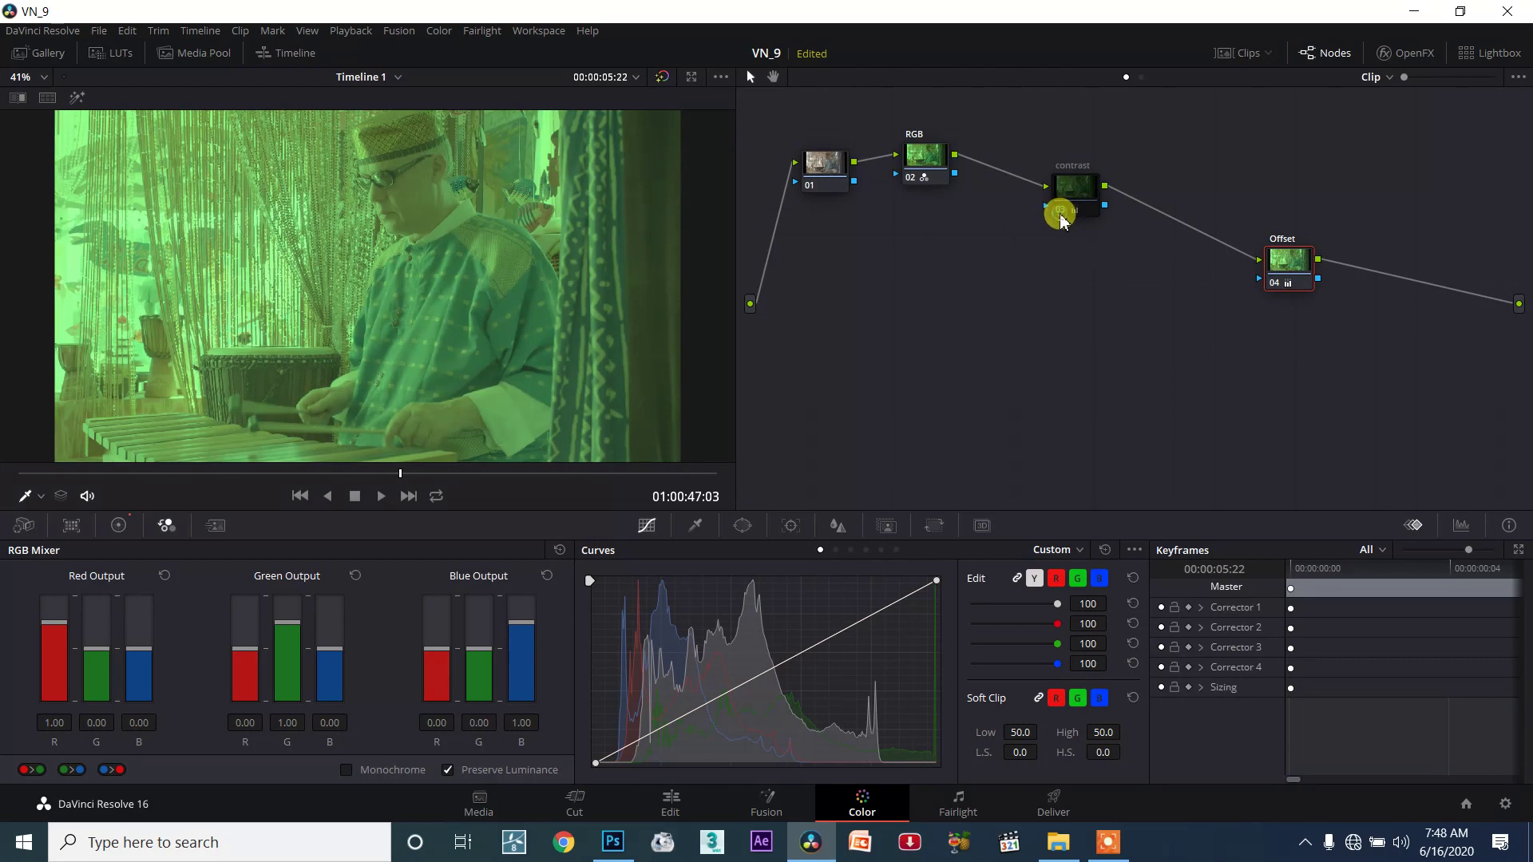
left_click(1061, 216)
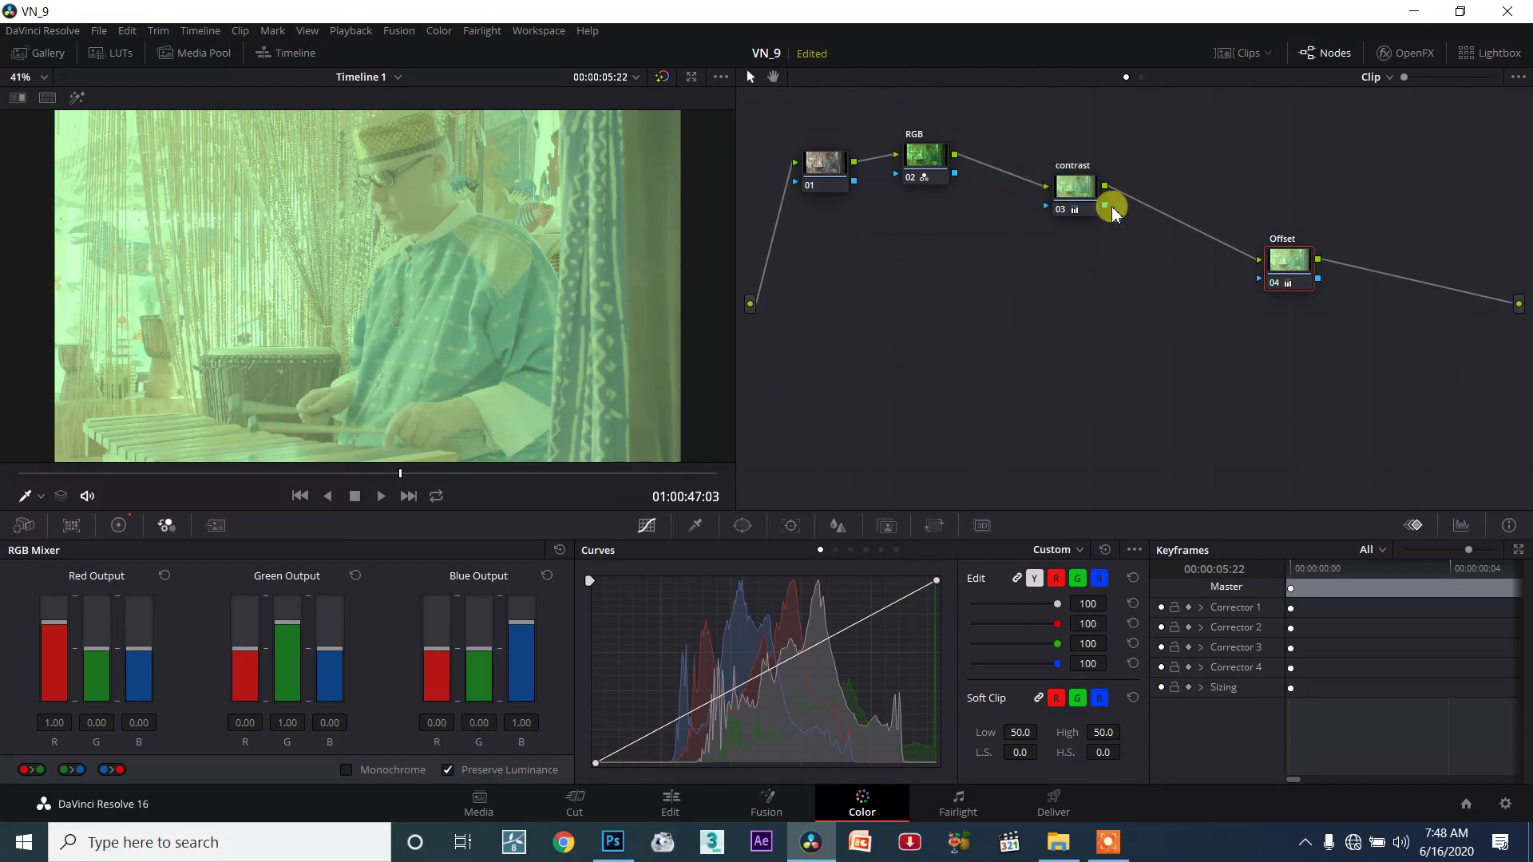
left_click(1276, 284)
left_click(1276, 284)
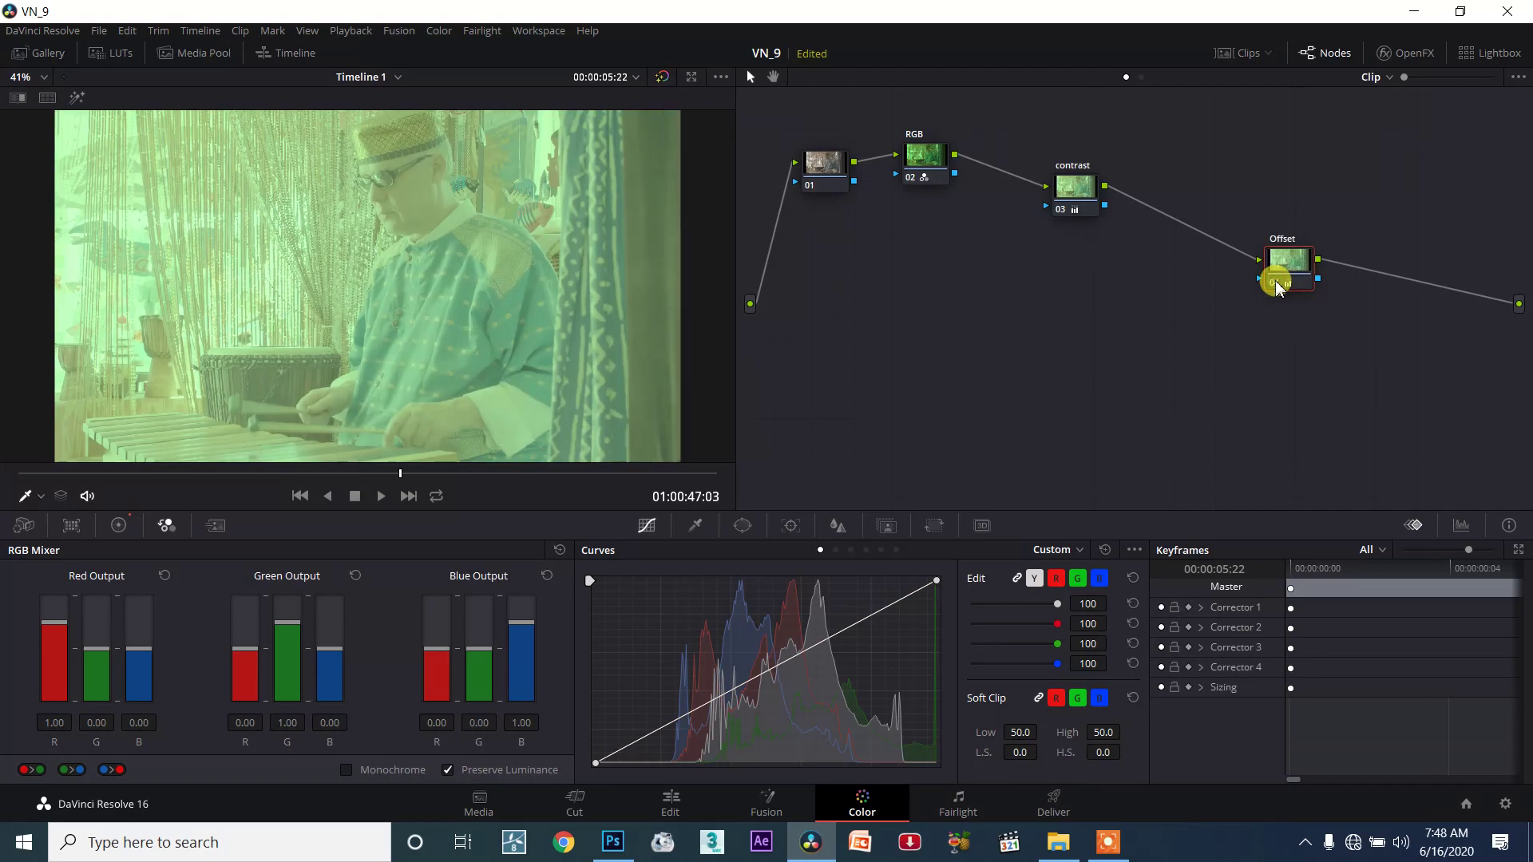
Rearrange the RGB, contrast and Offset nodes into a compact group low in the graph, below node 01.
left_click_drag(1294, 268, 1263, 298)
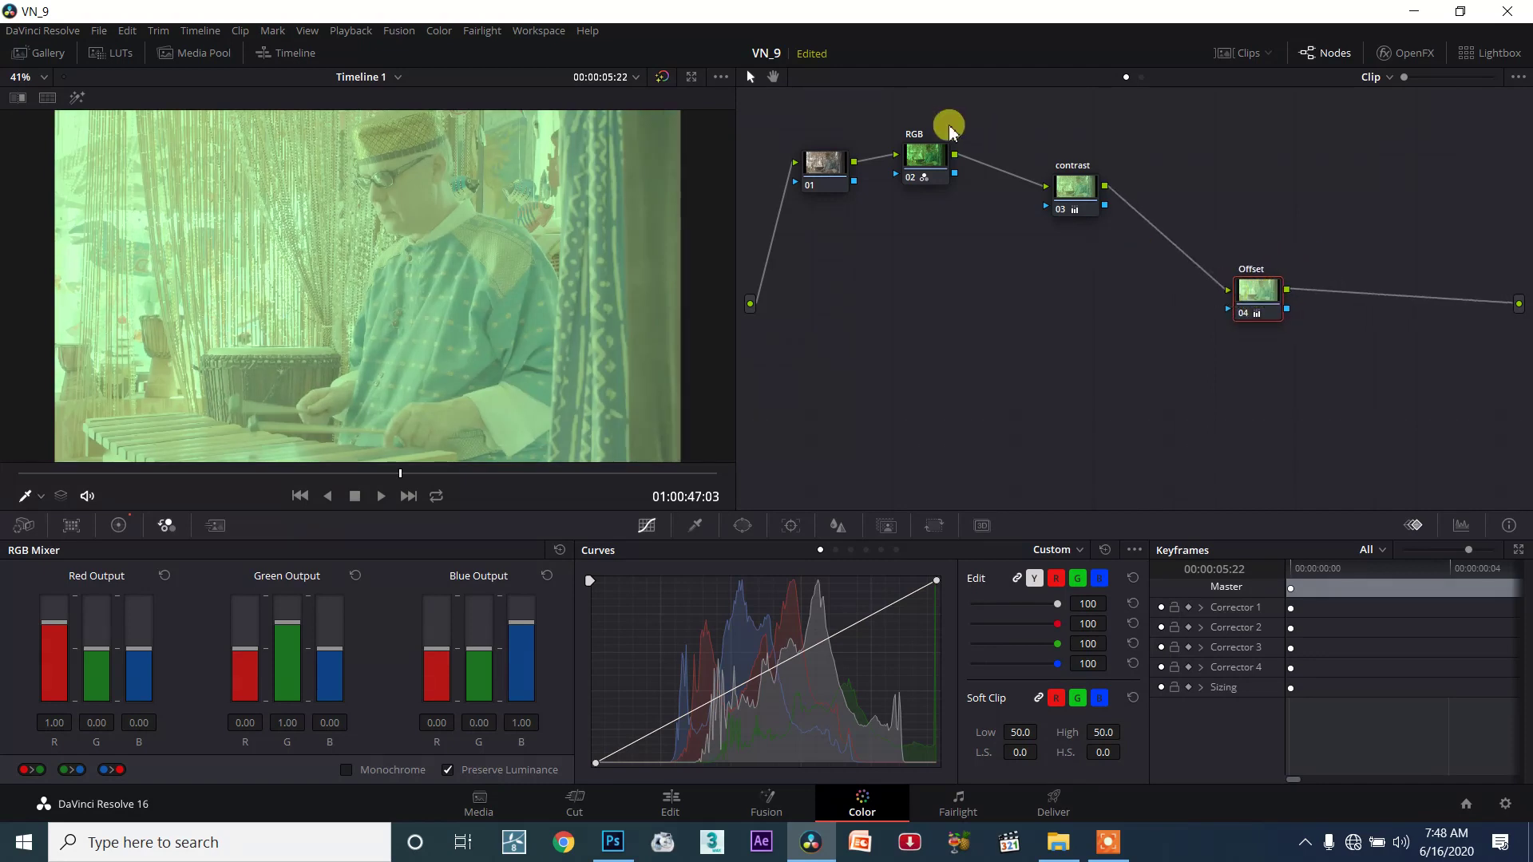
left_click_drag(933, 169, 974, 248)
left_click_drag(1076, 202, 1054, 349)
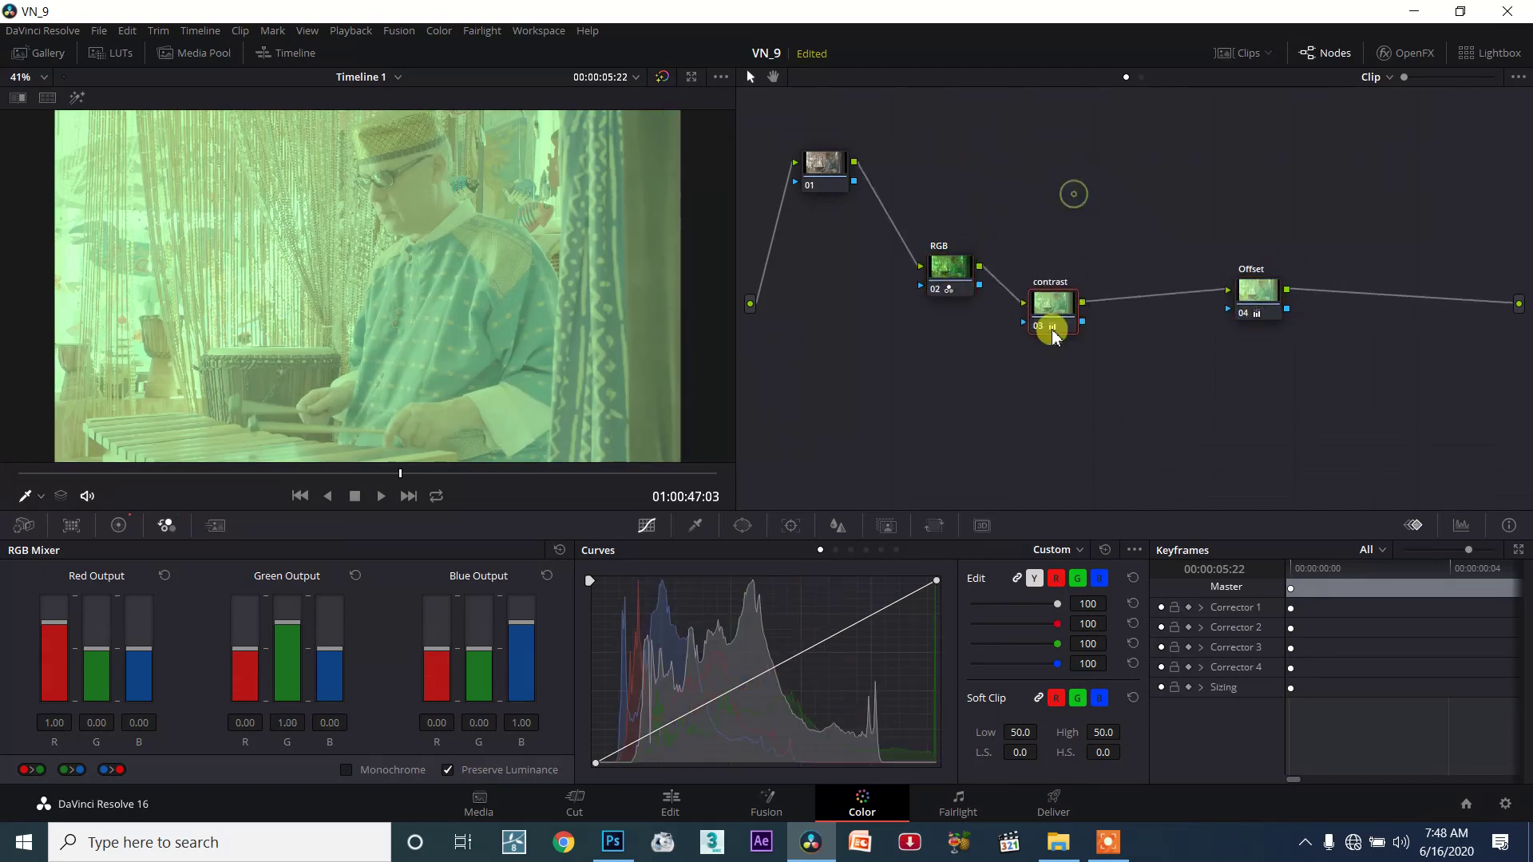
left_click(1236, 313)
left_click_drag(1236, 313, 1145, 369)
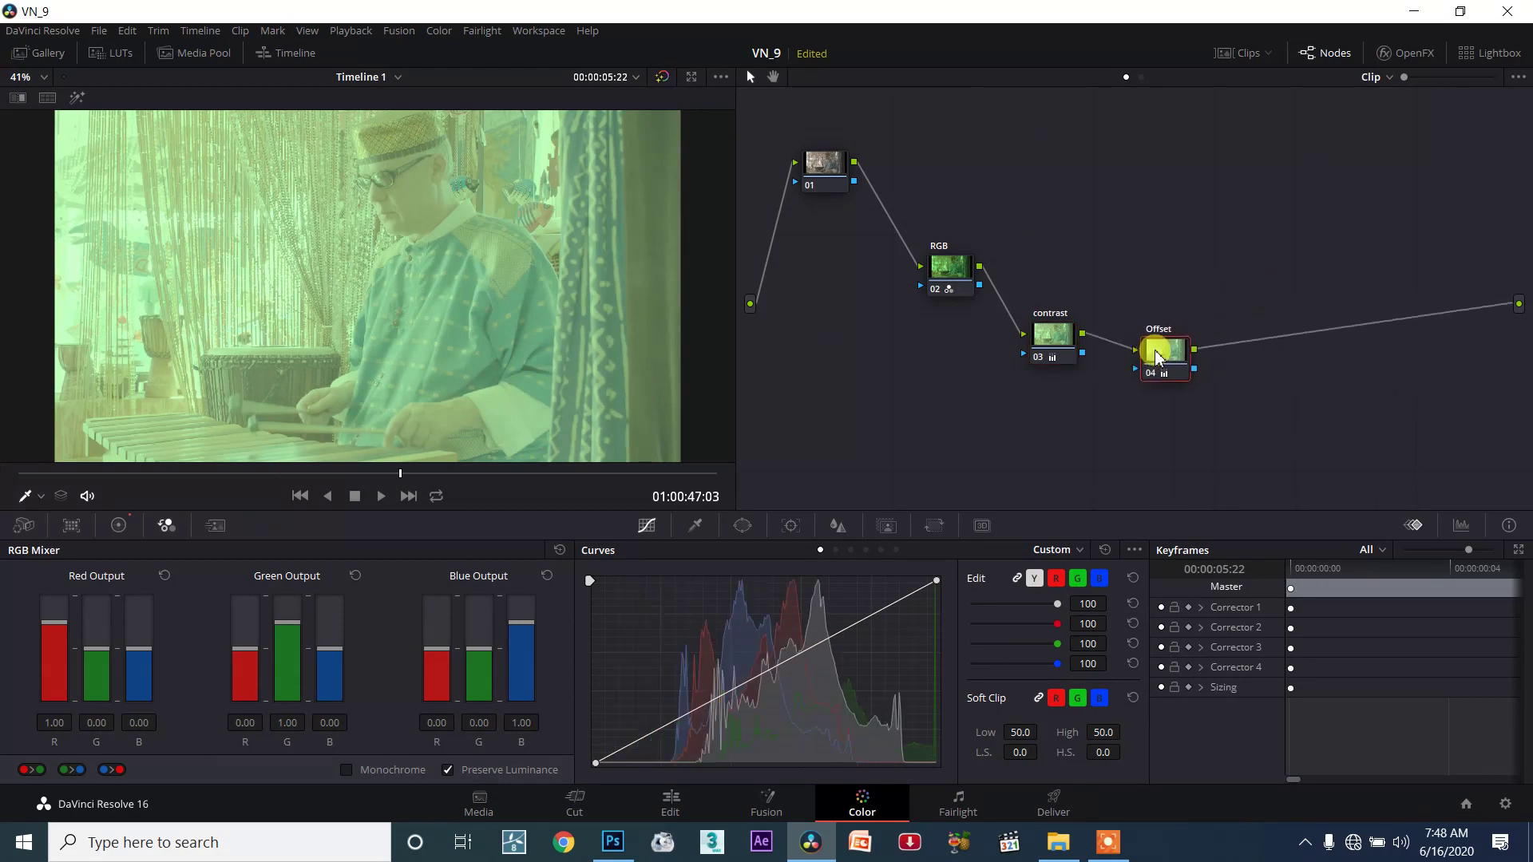
left_click_drag(940, 271, 956, 344)
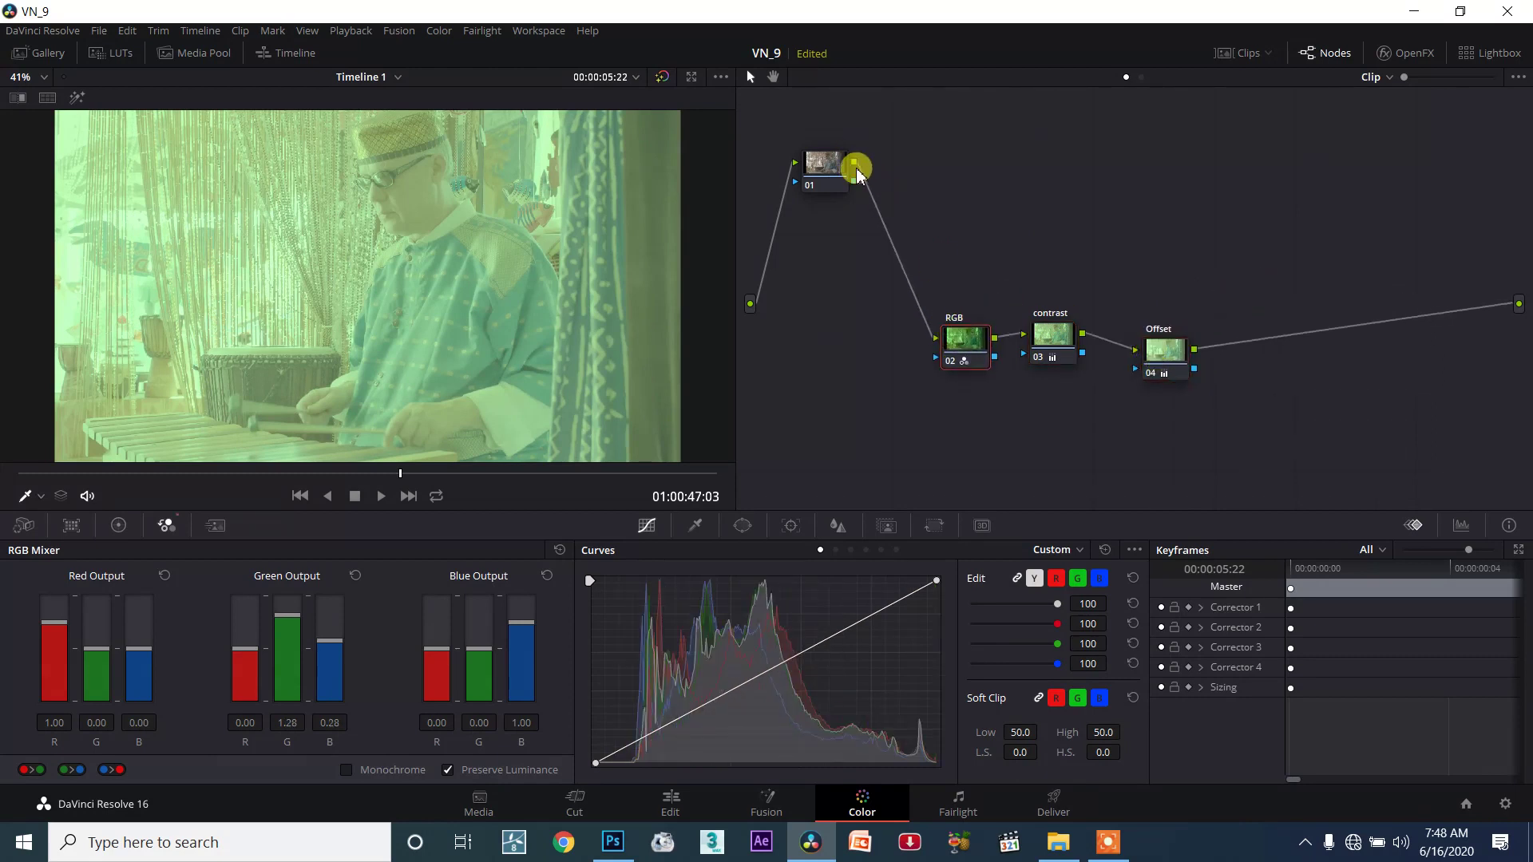
Connect node 01 directly to the final output, detach RGB from node 01, and move the bypassed nodes to the graph's lower left.
left_click_drag(855, 163, 1518, 304)
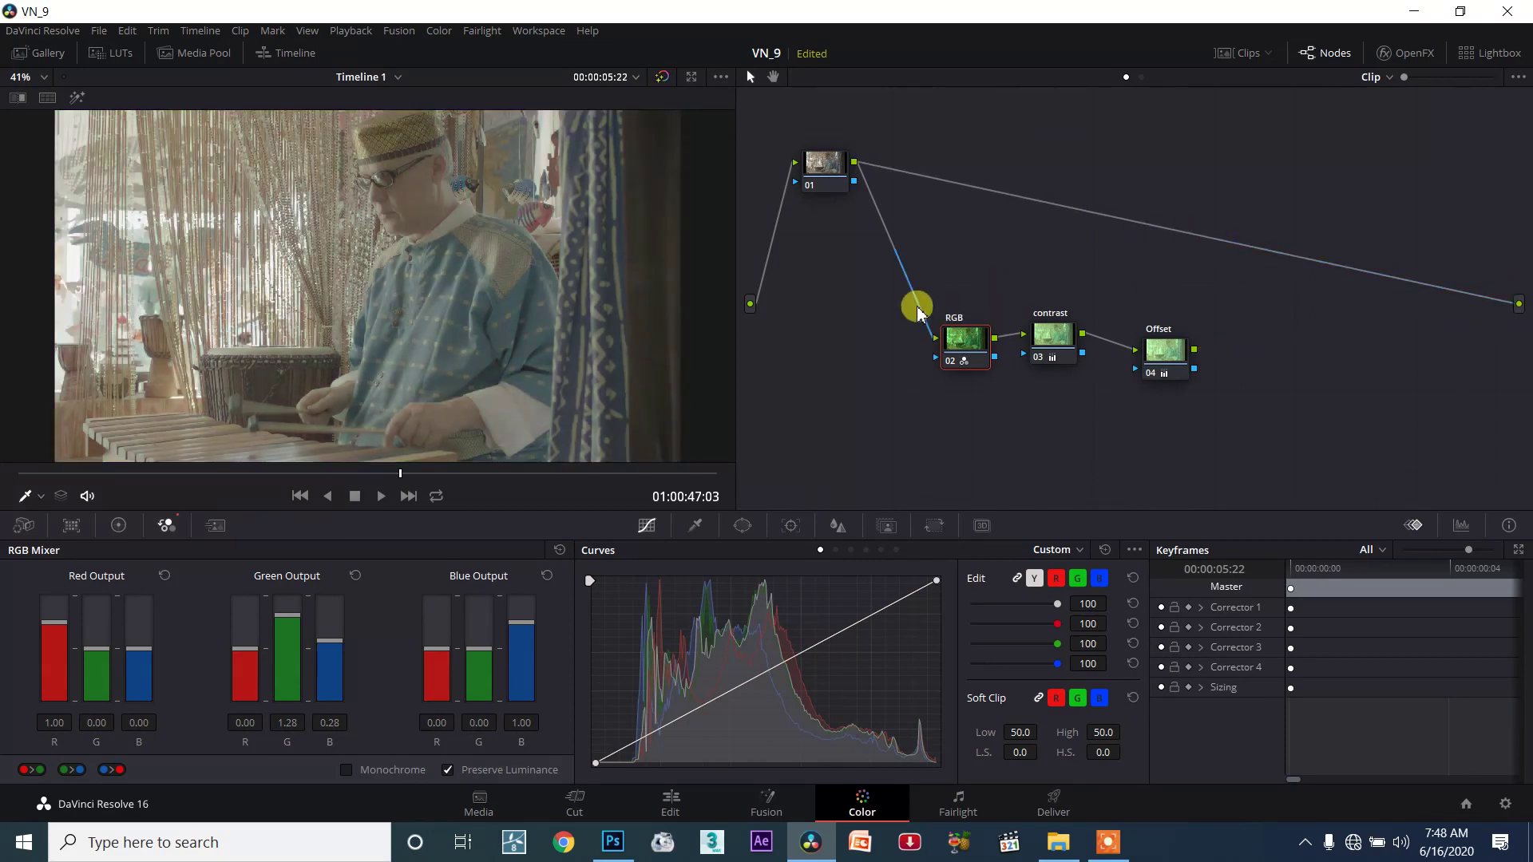
left_click_drag(931, 336, 855, 332)
left_click_drag(905, 275, 874, 395)
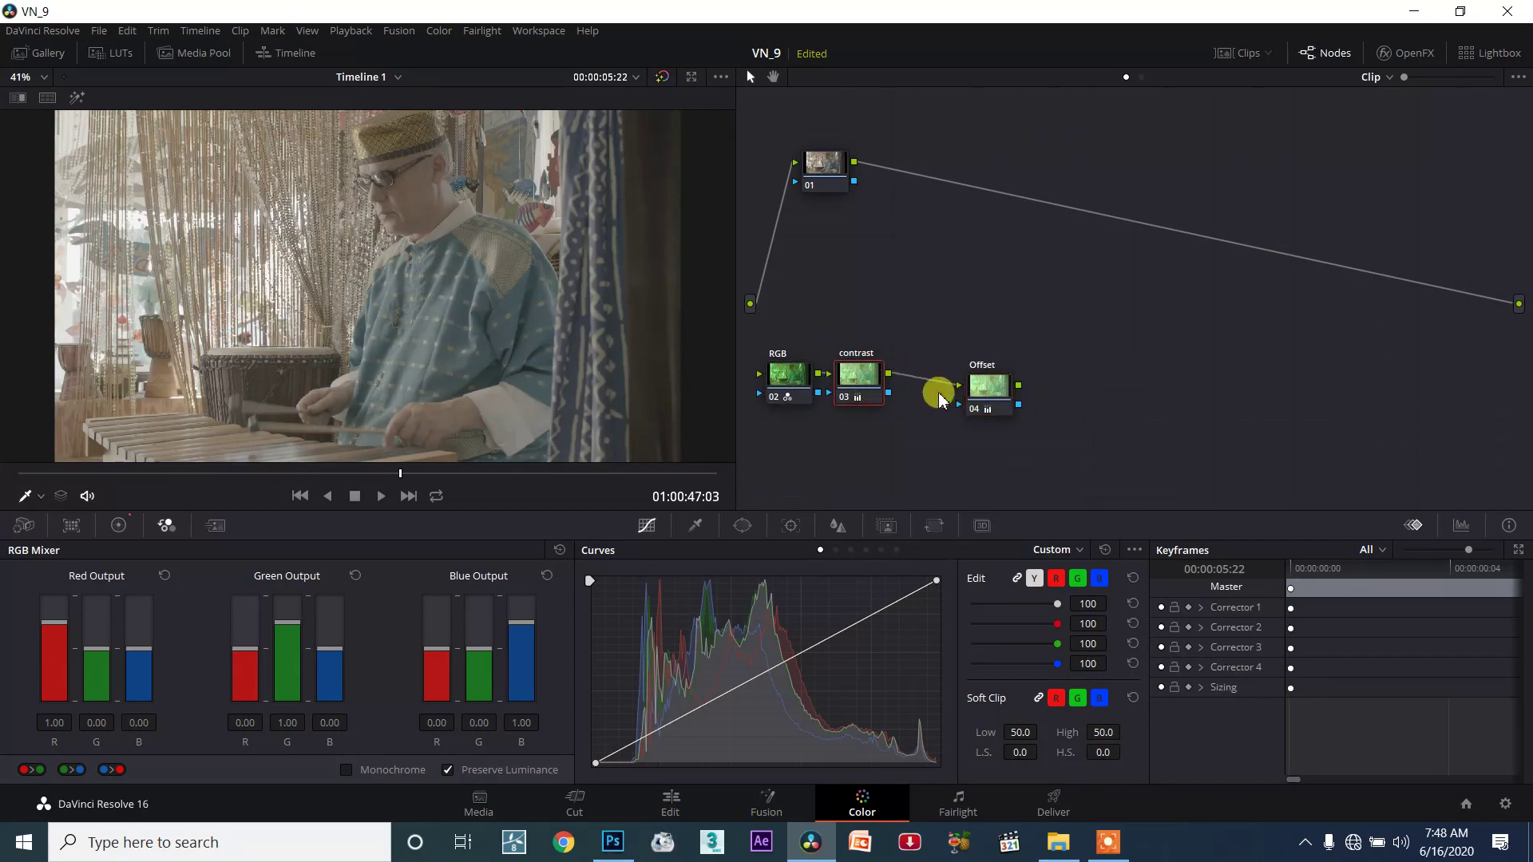
Disconnect the contrast, Offset and RGB nodes from each other and line them up in that order at the upper right of the graph.
left_click_drag(986, 399, 832, 329)
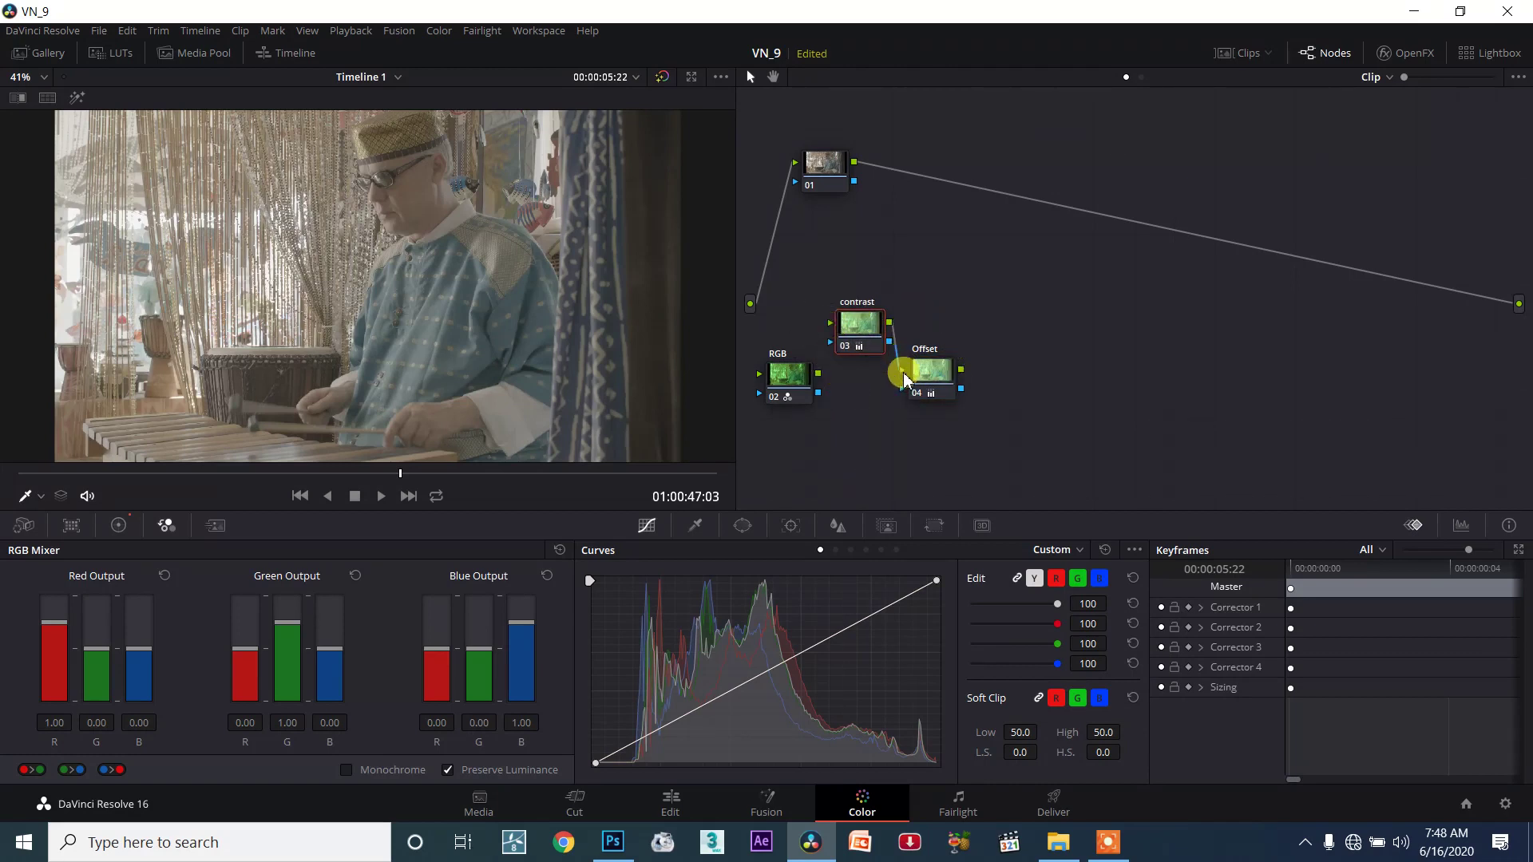
left_click_drag(863, 332, 1213, 137)
left_click_drag(938, 368, 1333, 123)
left_click_drag(780, 387, 1441, 155)
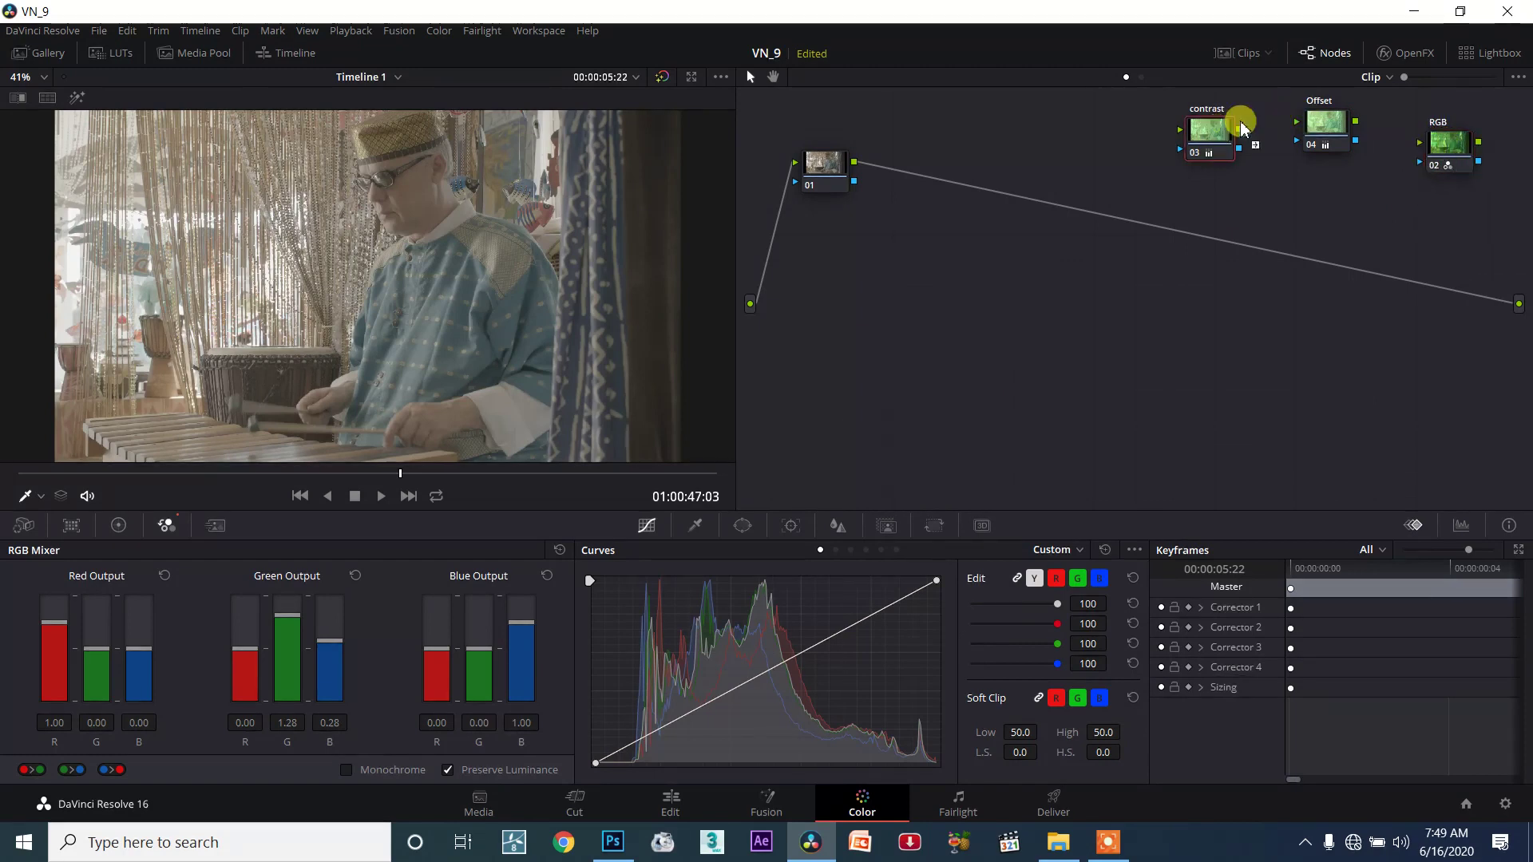
left_click_drag(1218, 137, 1259, 126)
left_click_drag(1454, 136, 1418, 122)
left_click_drag(907, 154, 1072, 405)
Move the unconnected contrast and Offset nodes below the link, and insert RGB into the link between node 01 and the output.
left_click(1227, 147)
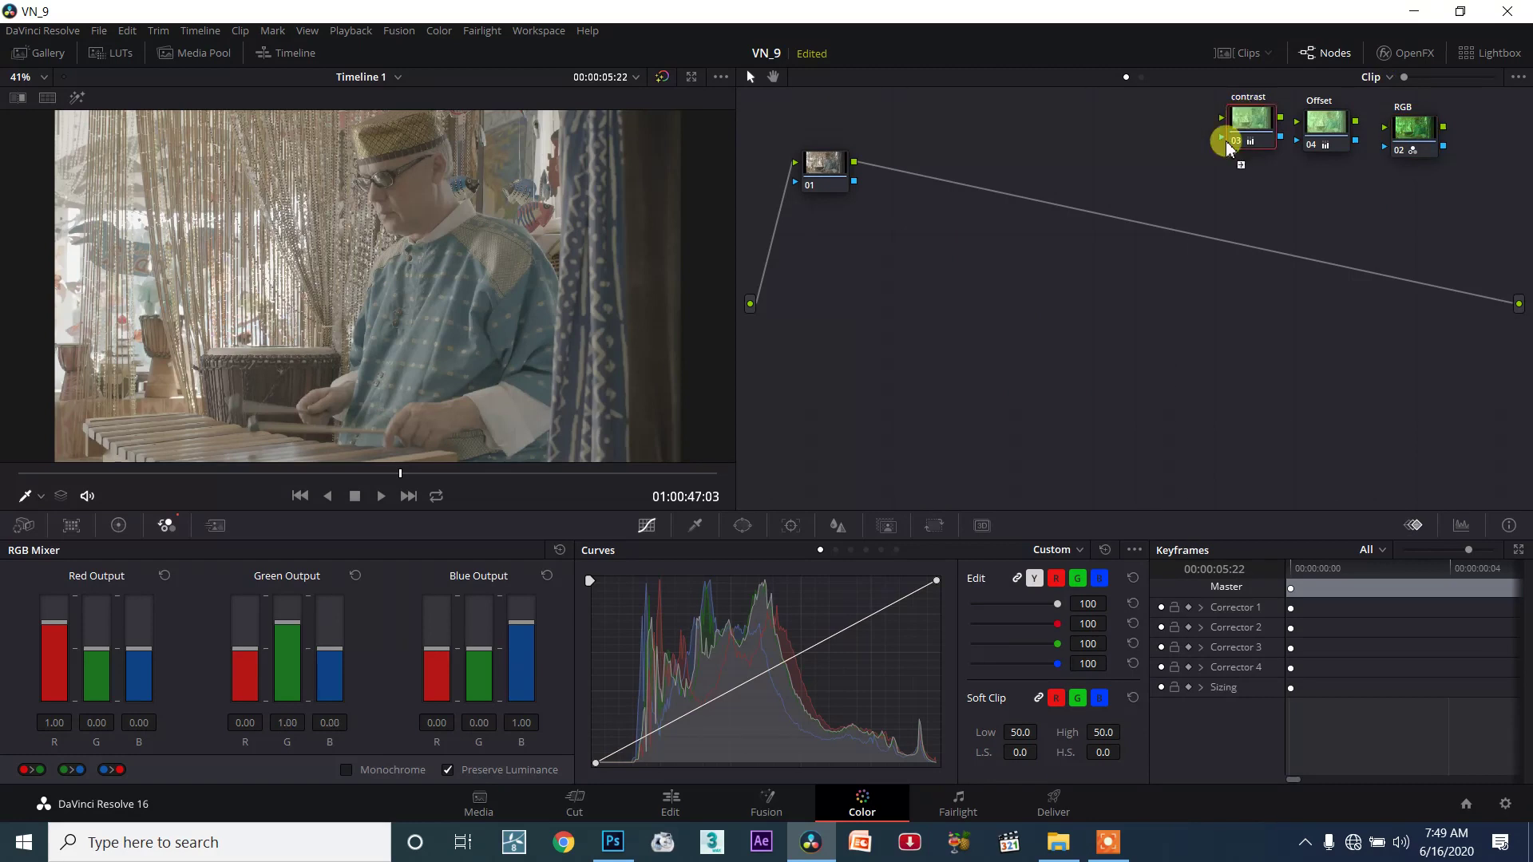
left_click_drag(1227, 148, 944, 270)
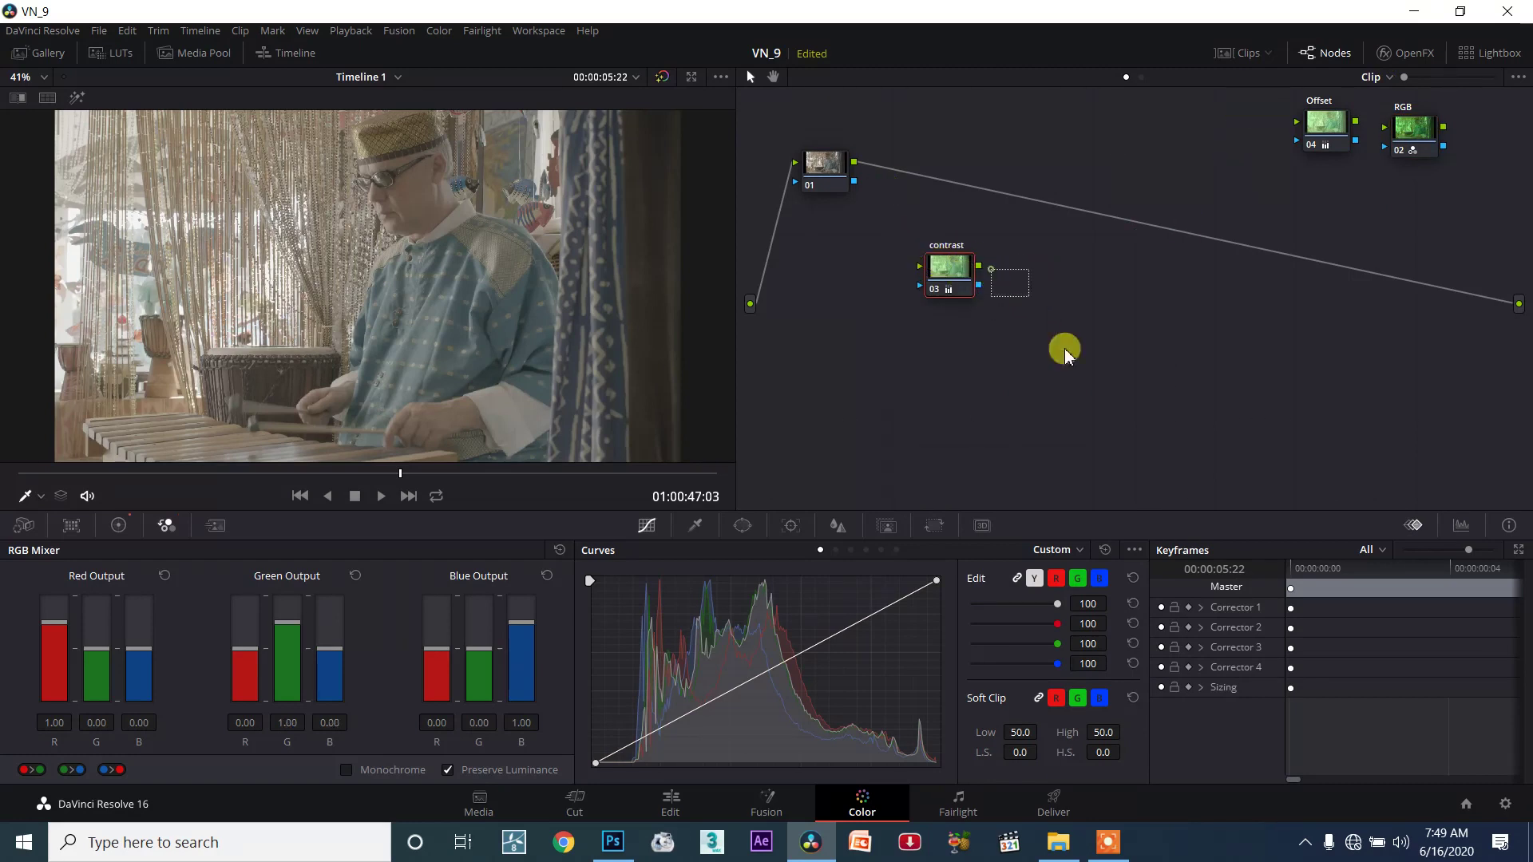
left_click_drag(1334, 121, 1313, 170)
left_click_drag(1293, 221, 1206, 321)
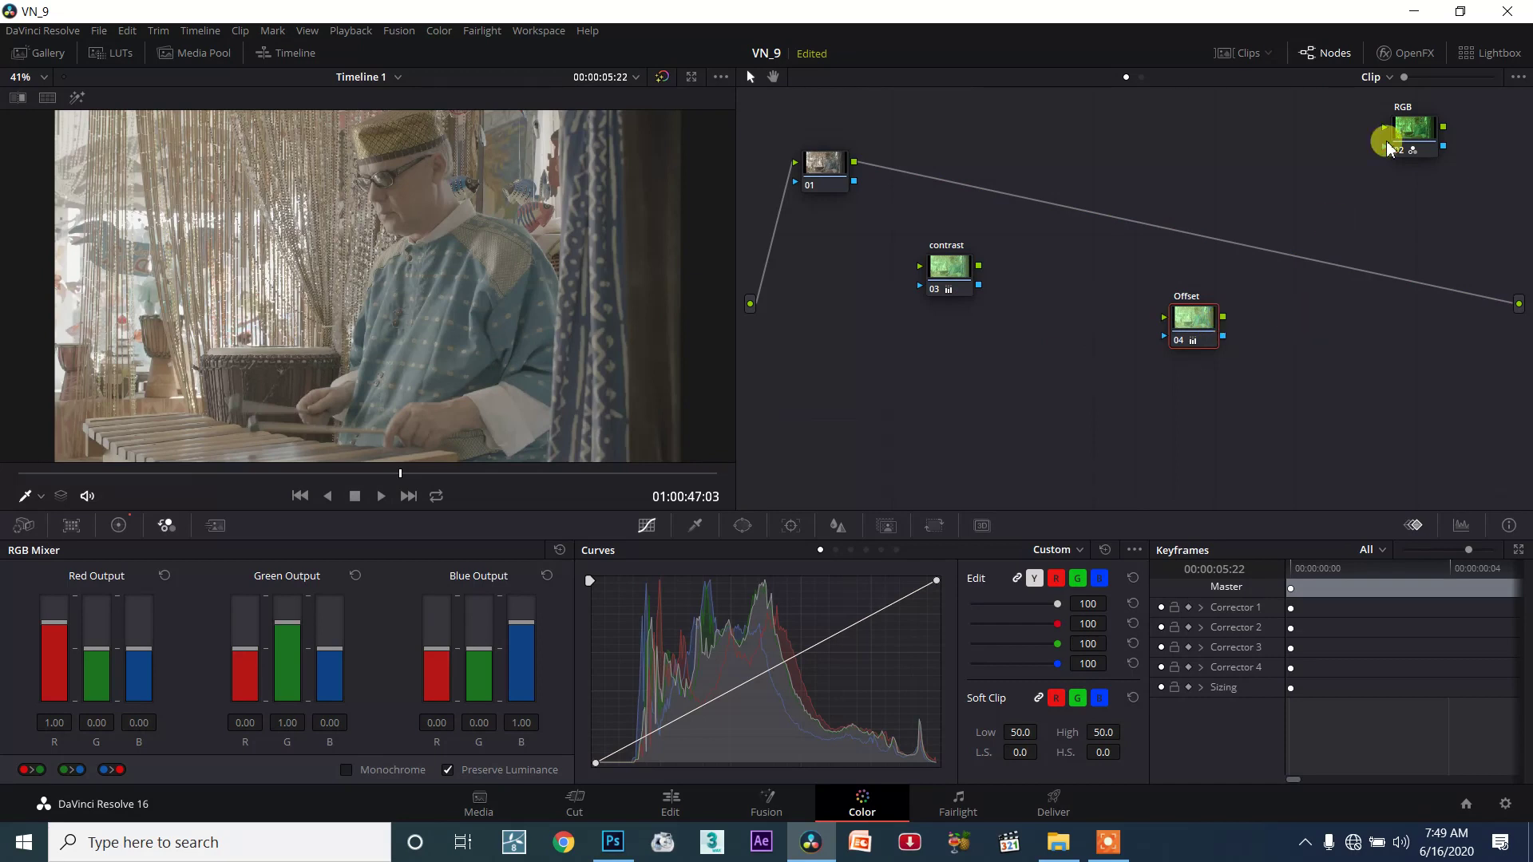
left_click_drag(1414, 128, 1383, 276)
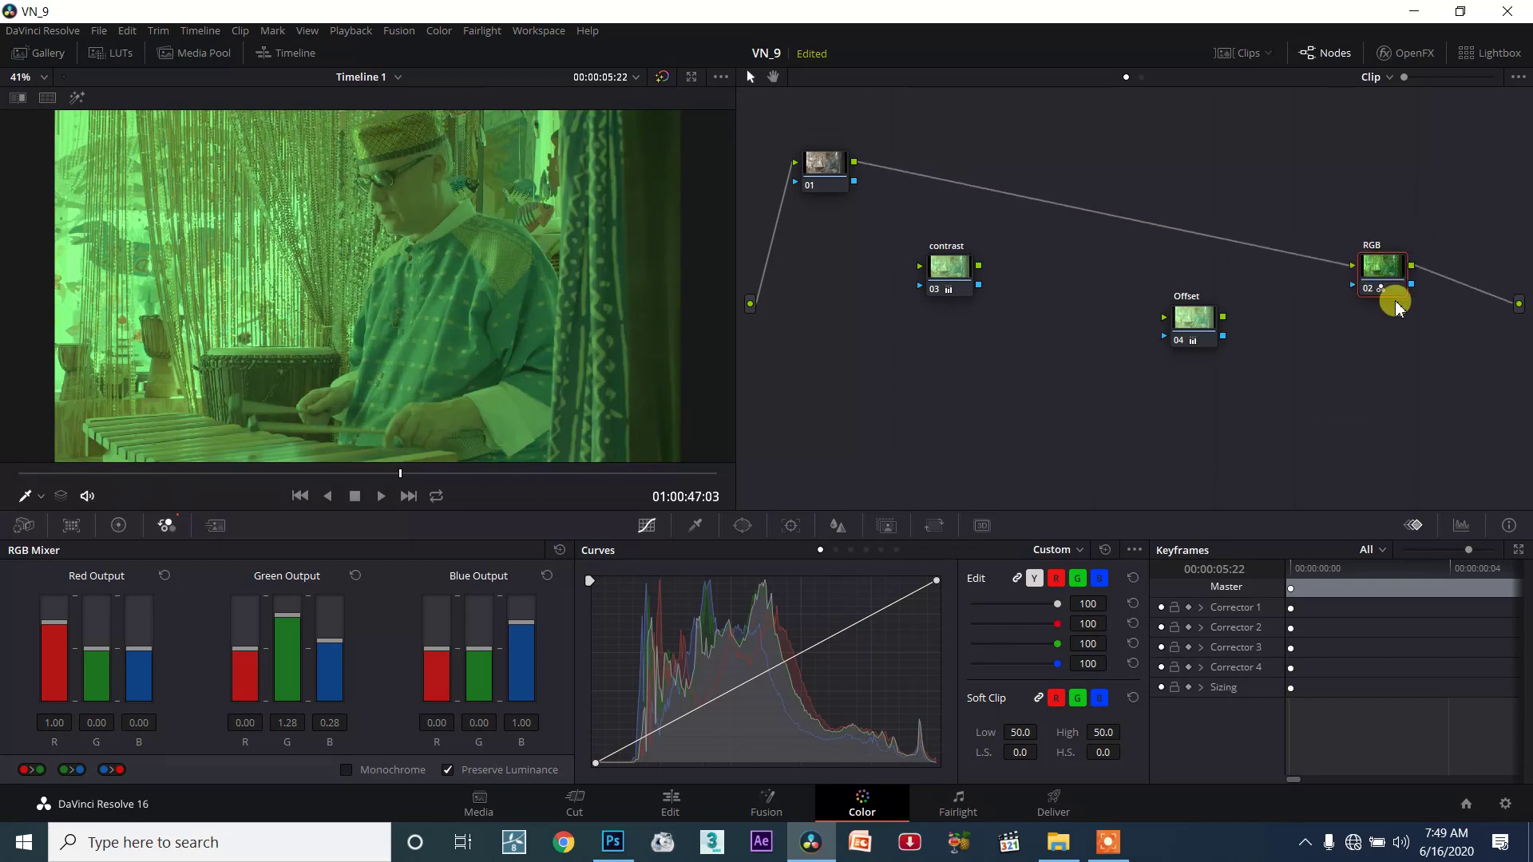
Insert Offset and contrast before RGB so the chain runs node 01, contrast, Offset, RGB, output.
left_click_drag(1190, 322, 1198, 240)
left_click_drag(958, 271, 870, 276)
left_click_drag(1206, 236, 1080, 206)
left_click_drag(1381, 266, 1185, 247)
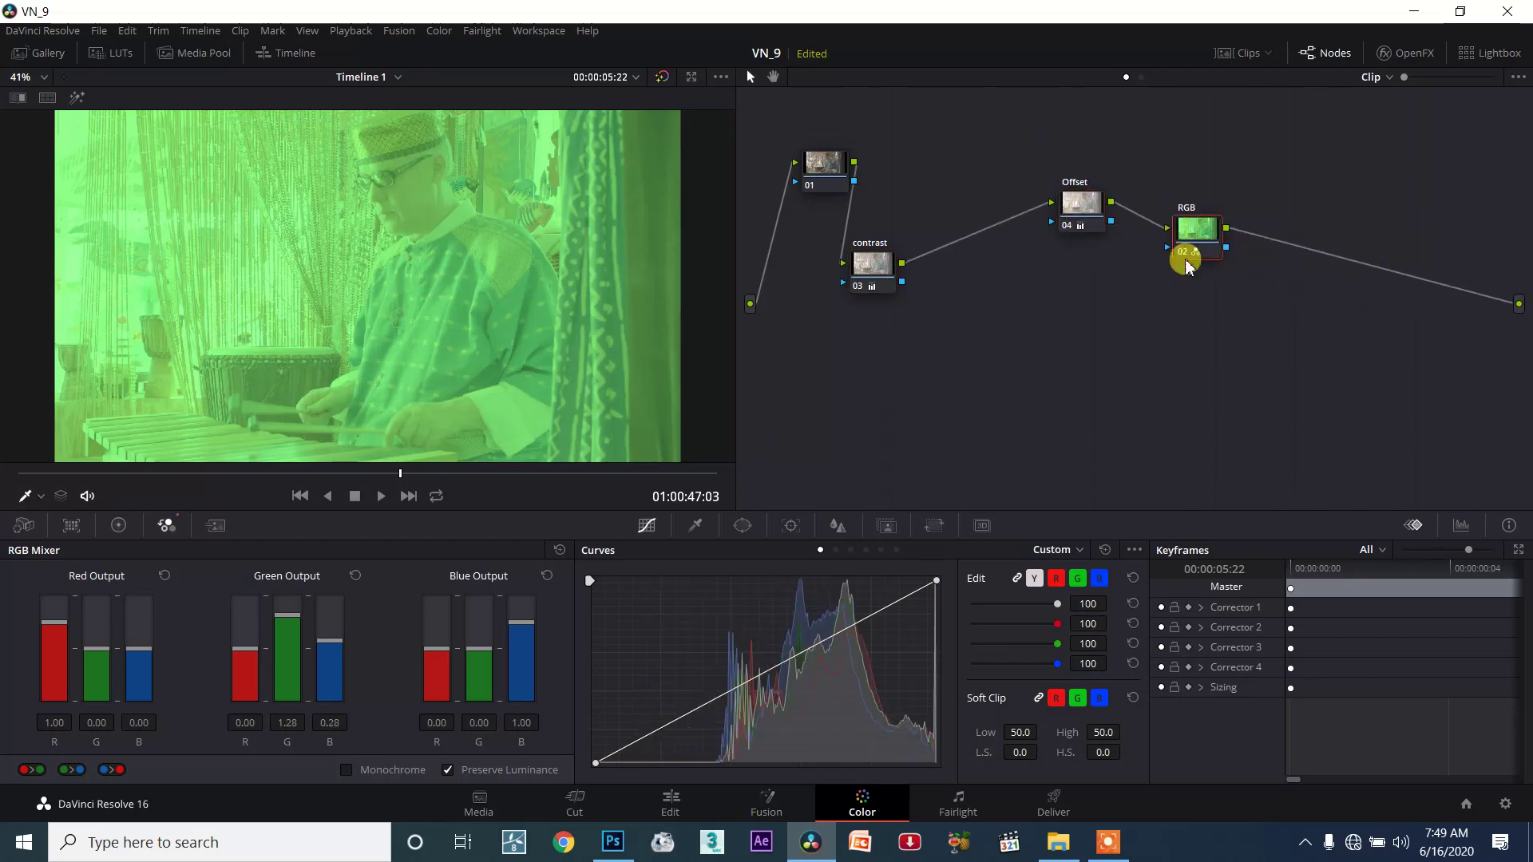
Spread the contrast, Offset and RGB nodes apart in the graph, with Offset above the other two.
left_click_drag(897, 261, 941, 299)
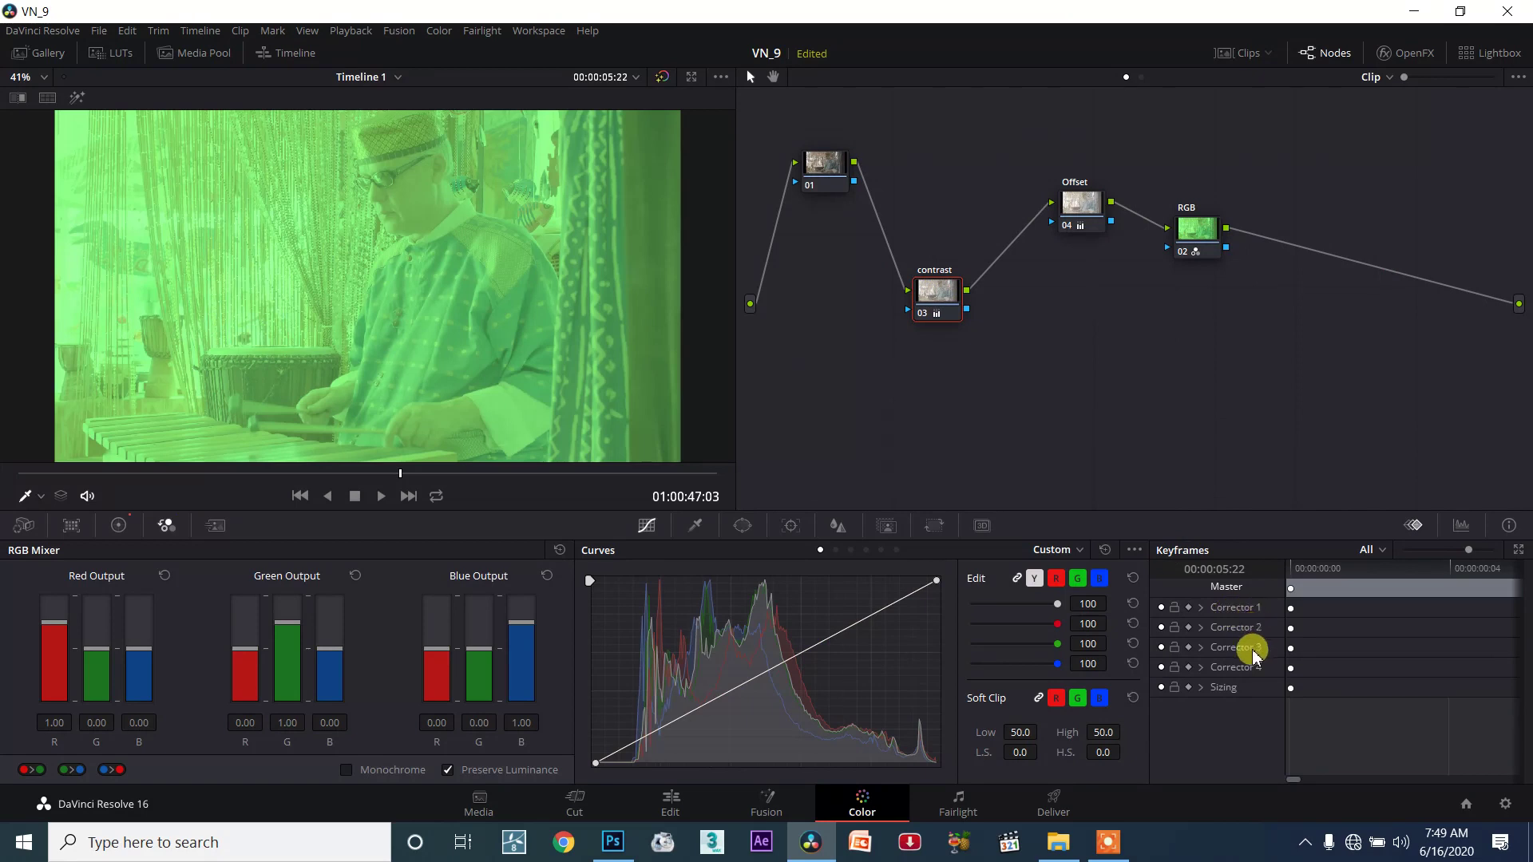
left_click_drag(1178, 385, 795, 76)
left_click(836, 199)
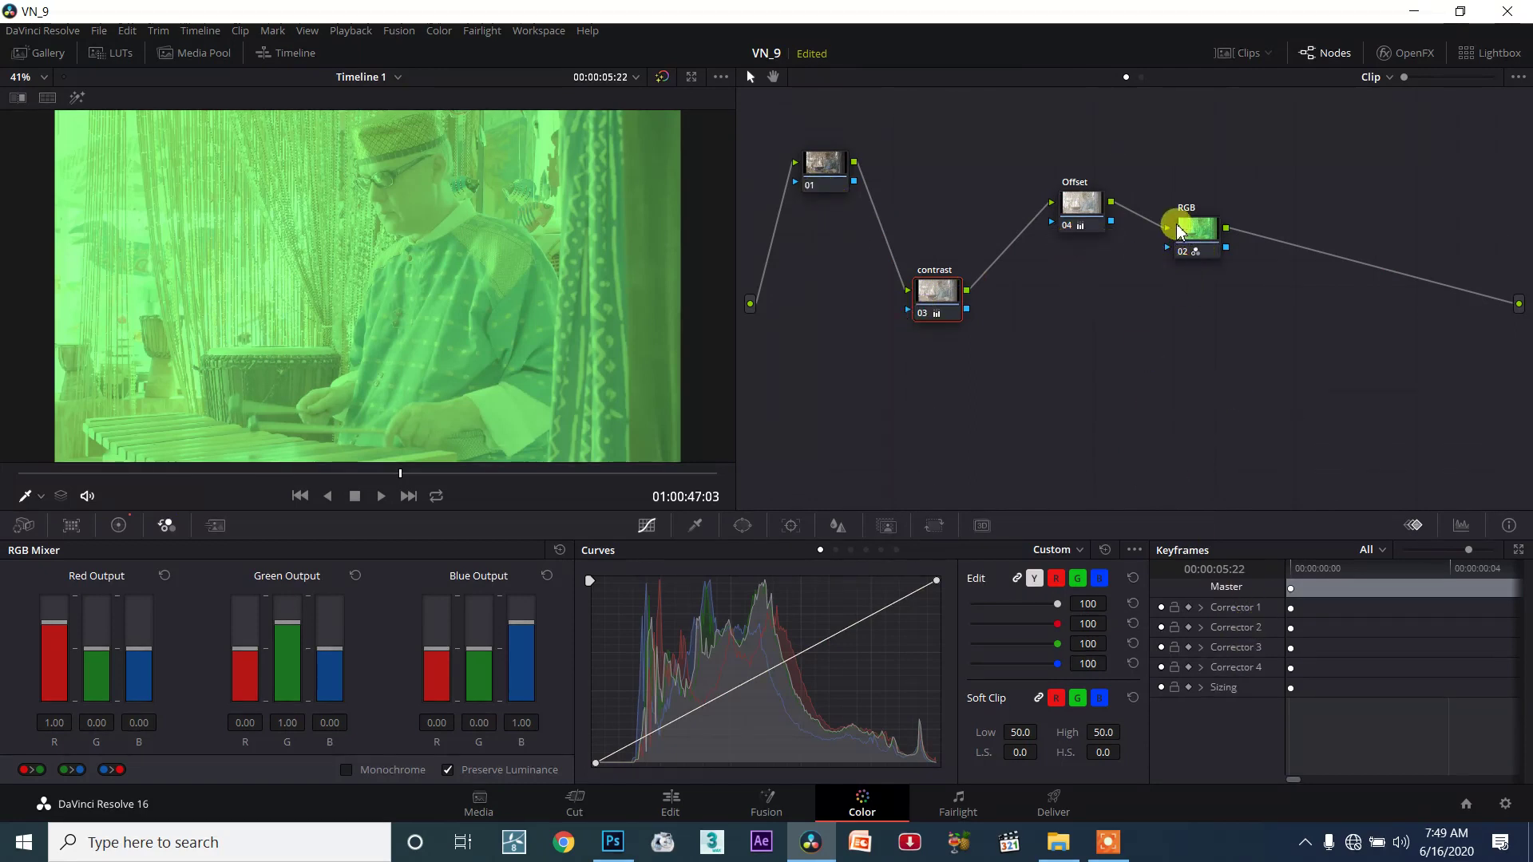
left_click_drag(933, 295, 997, 300)
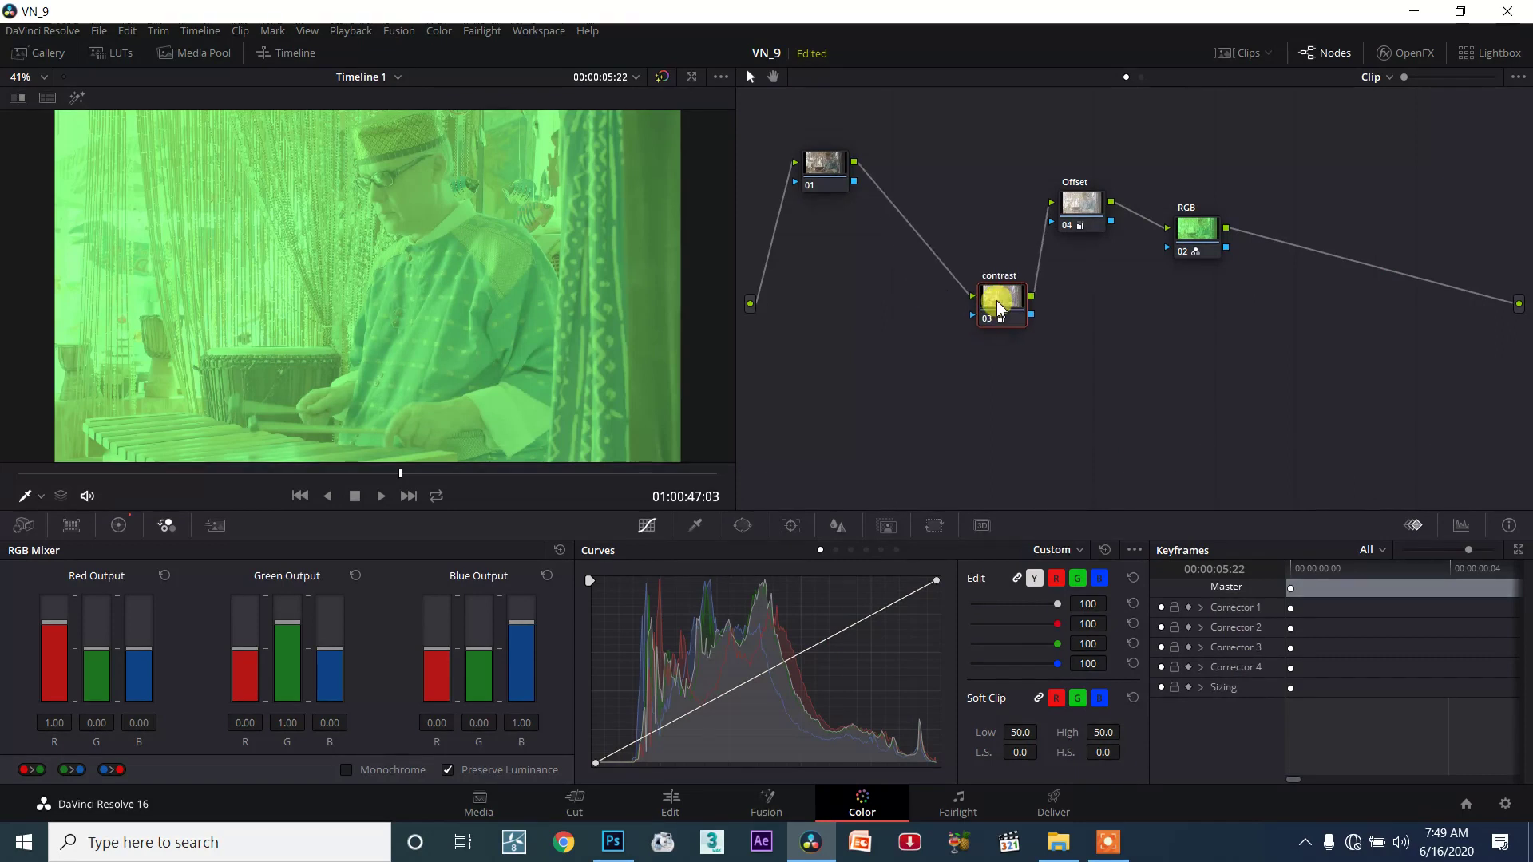
left_click_drag(1087, 215, 1182, 143)
left_click_drag(1191, 232, 1313, 318)
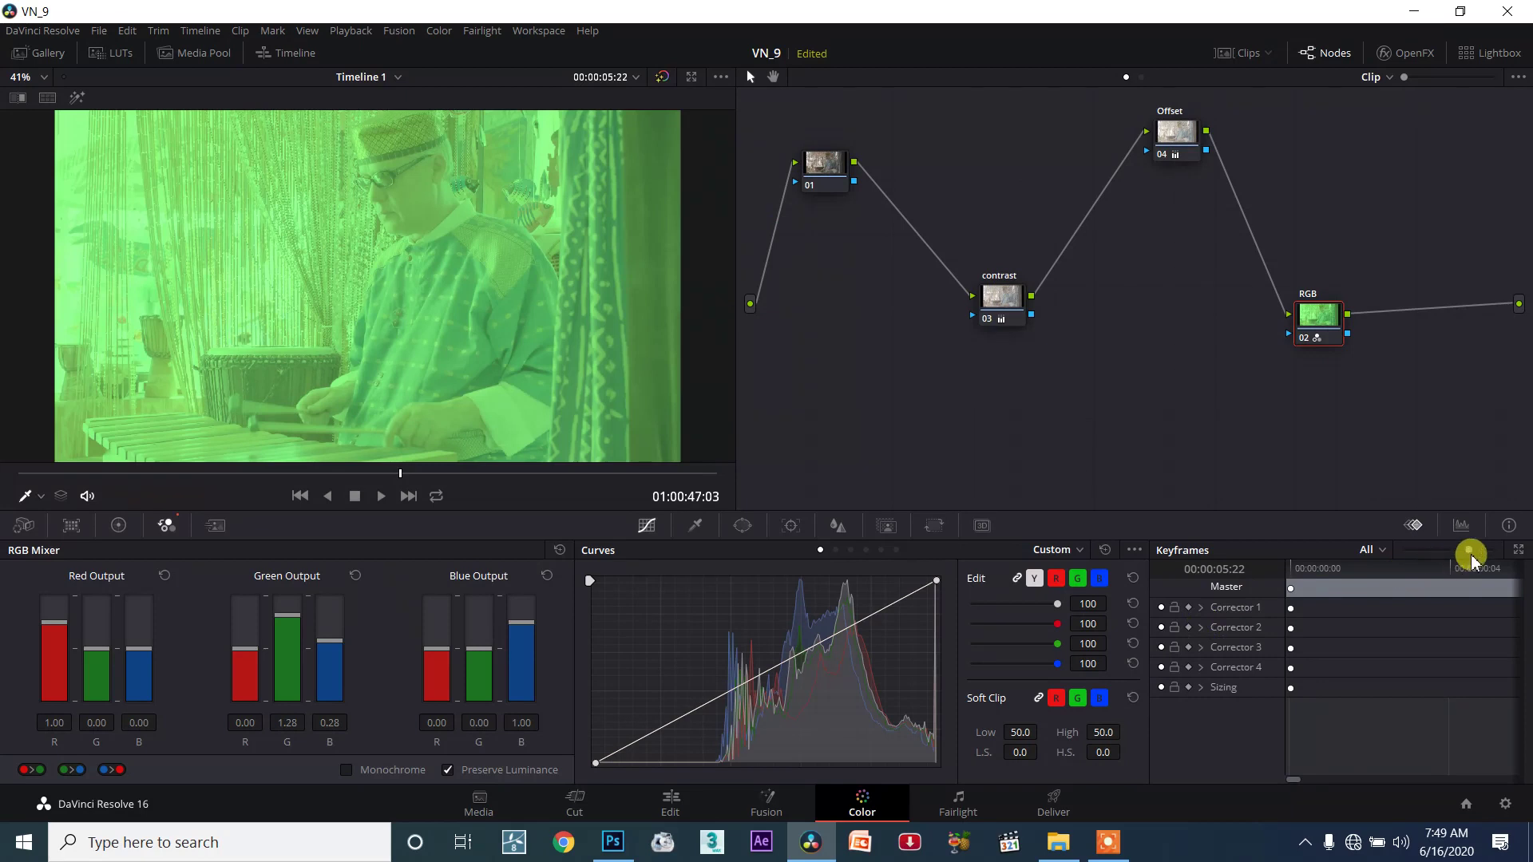
Expand the Keyframes area and set the RGB node's Green Output G value to 1.26 in the RGB Mixer.
left_click(1517, 550)
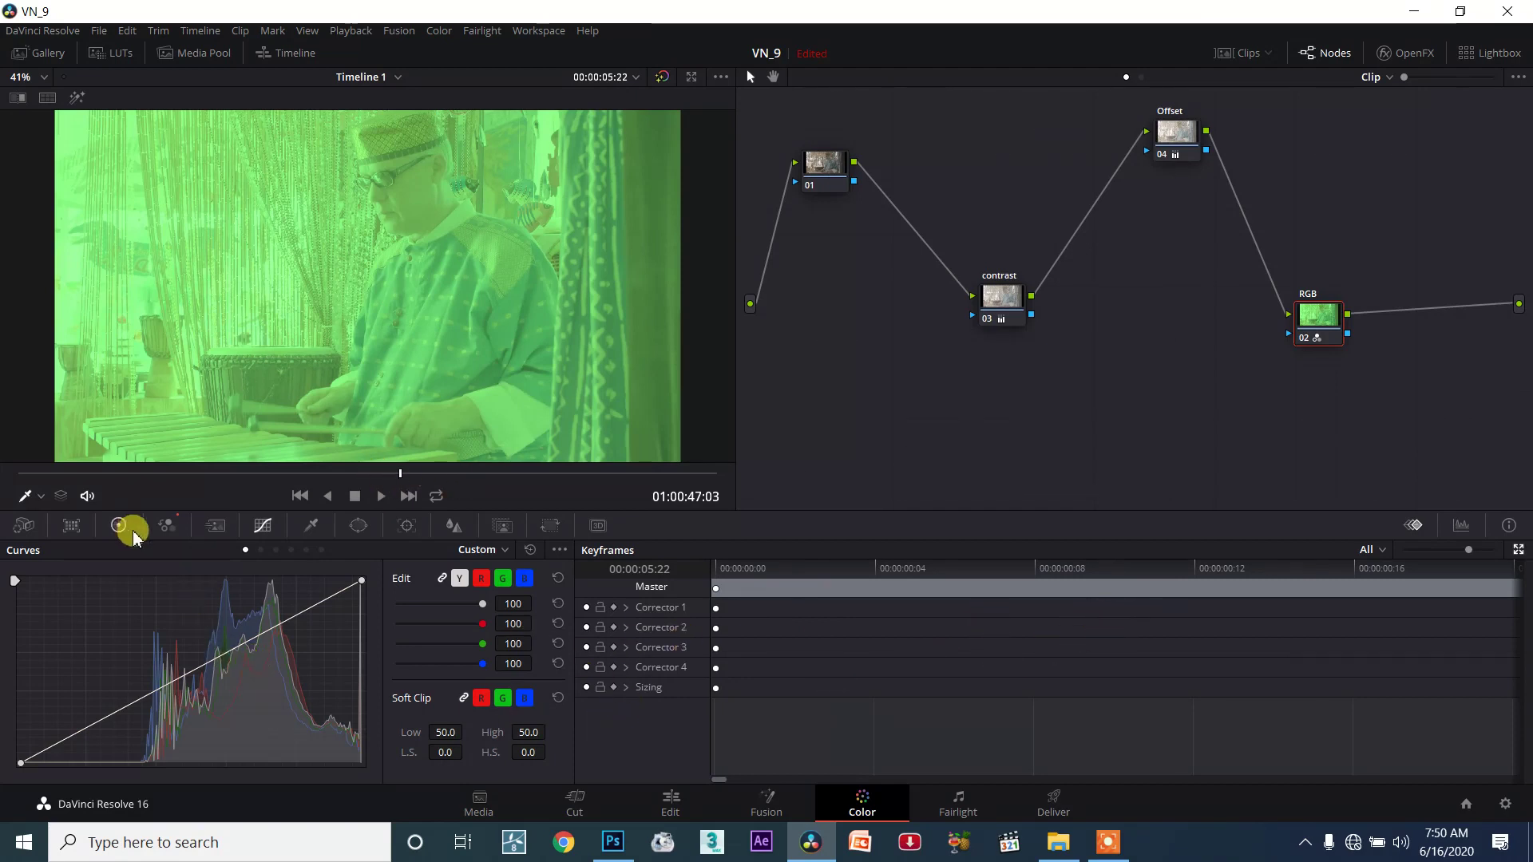
left_click(155, 536)
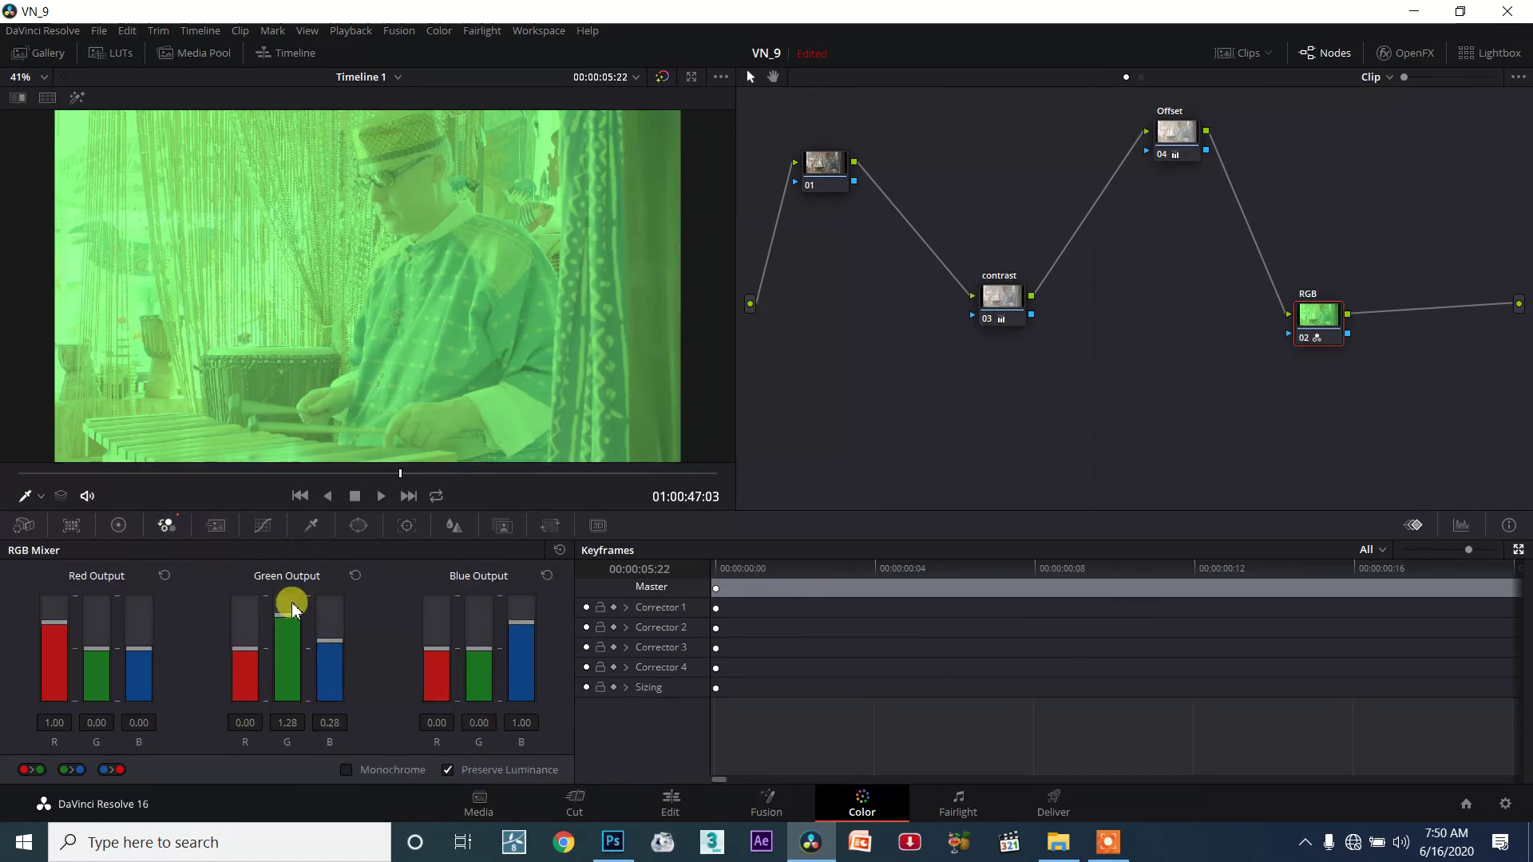
left_click_drag(291, 622, 288, 606)
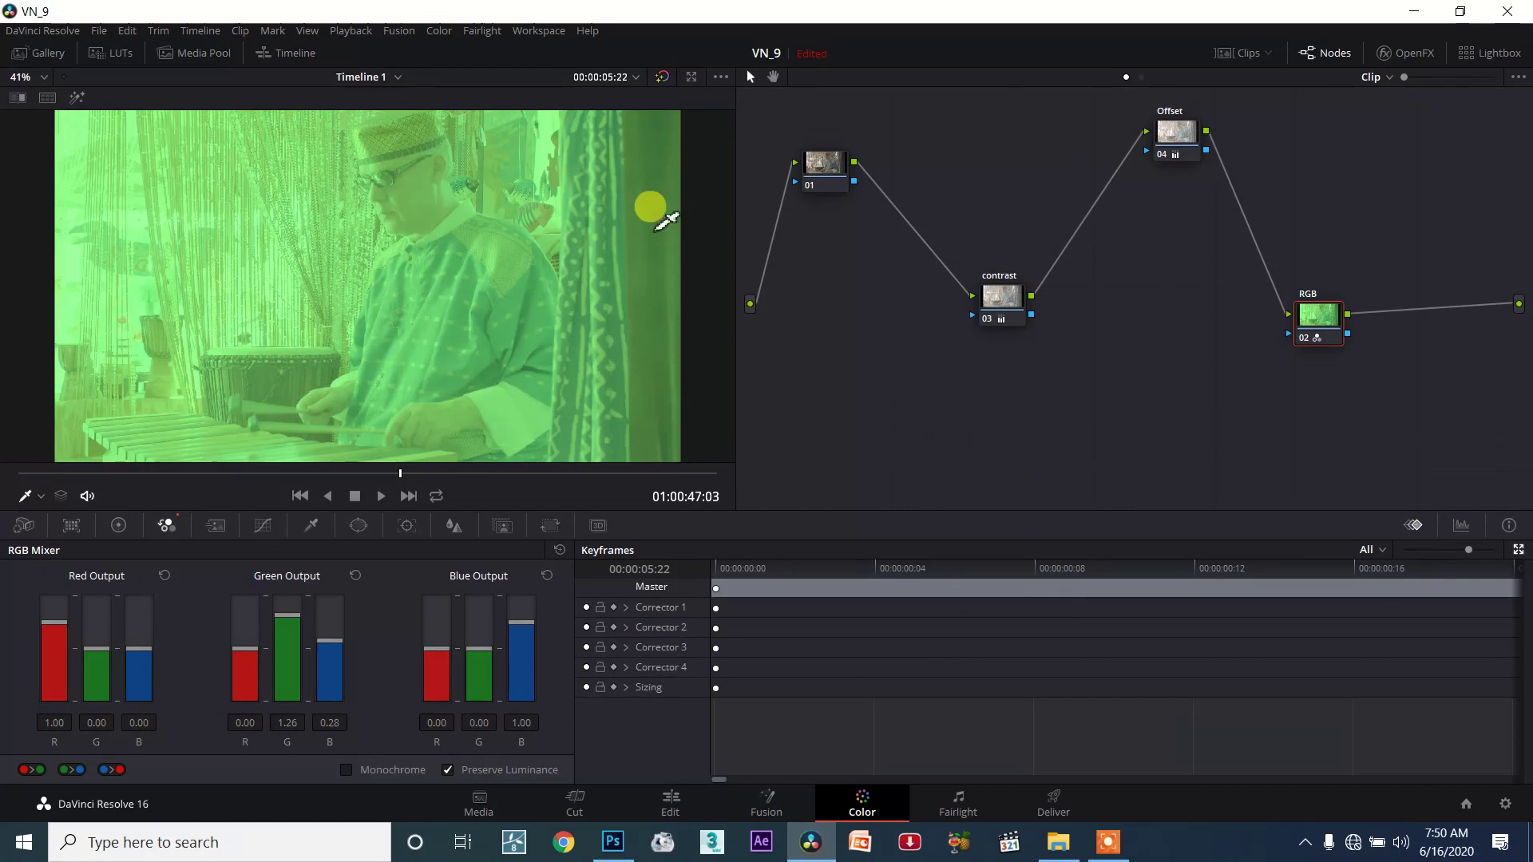
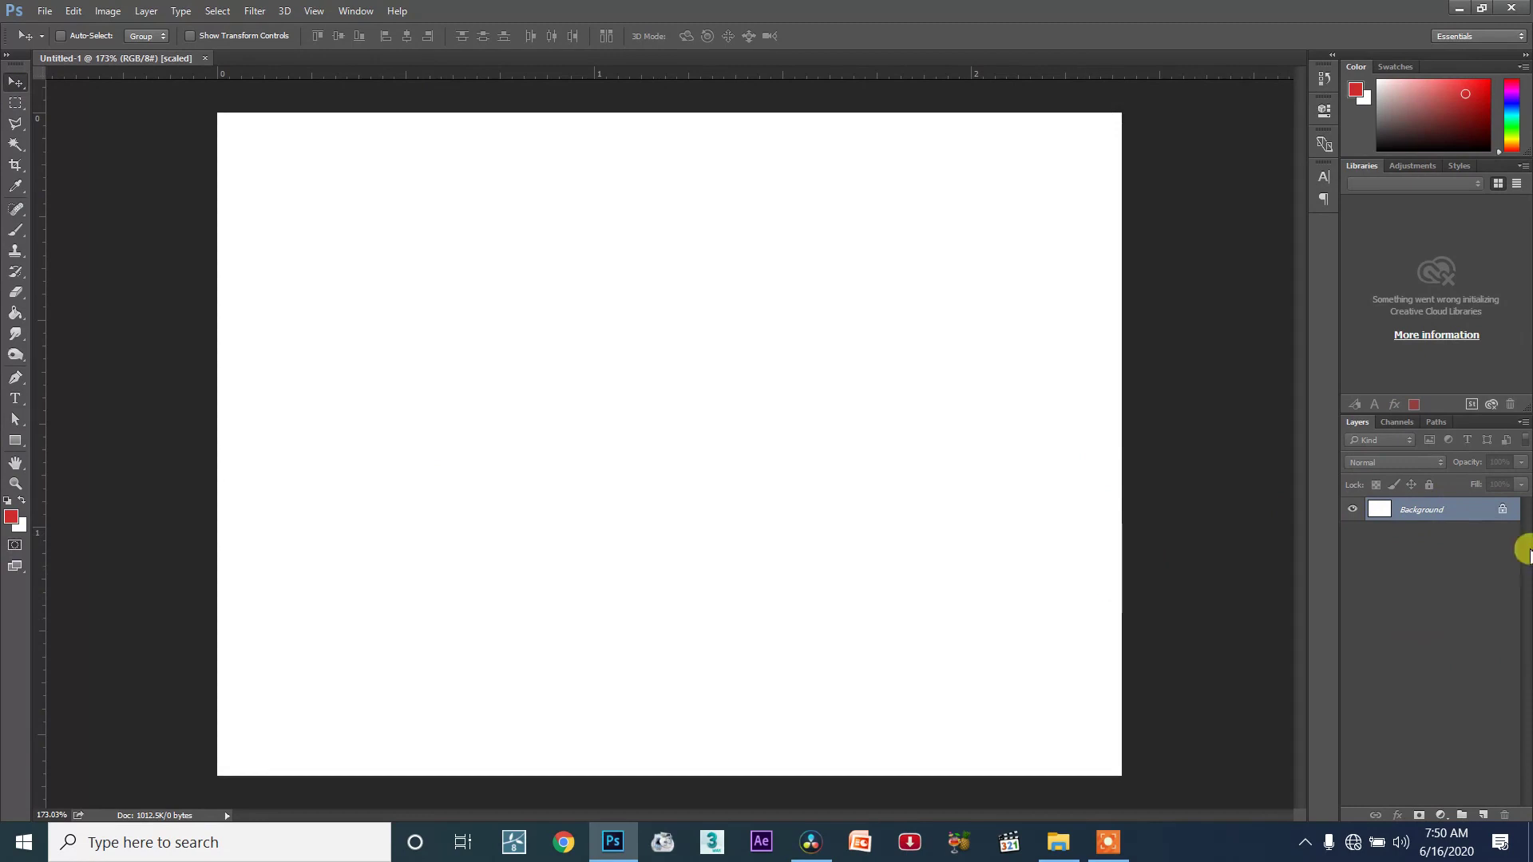
Switch from Photoshop to DaVinci Resolve and connect node 01's output directly to the final output.
left_click(810, 842)
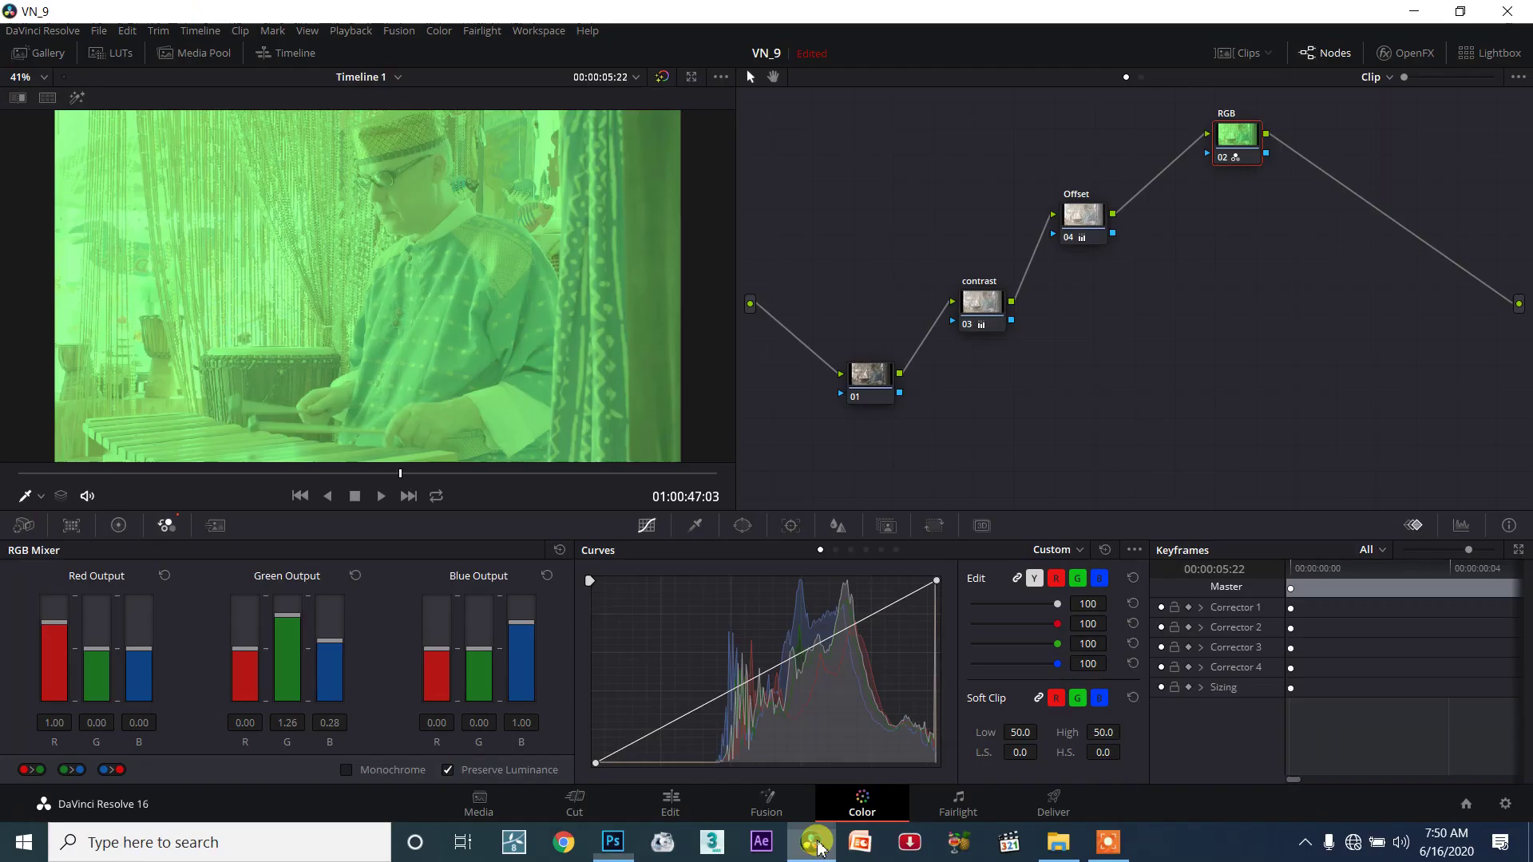
left_click(799, 297)
left_click_drag(798, 297, 1518, 303)
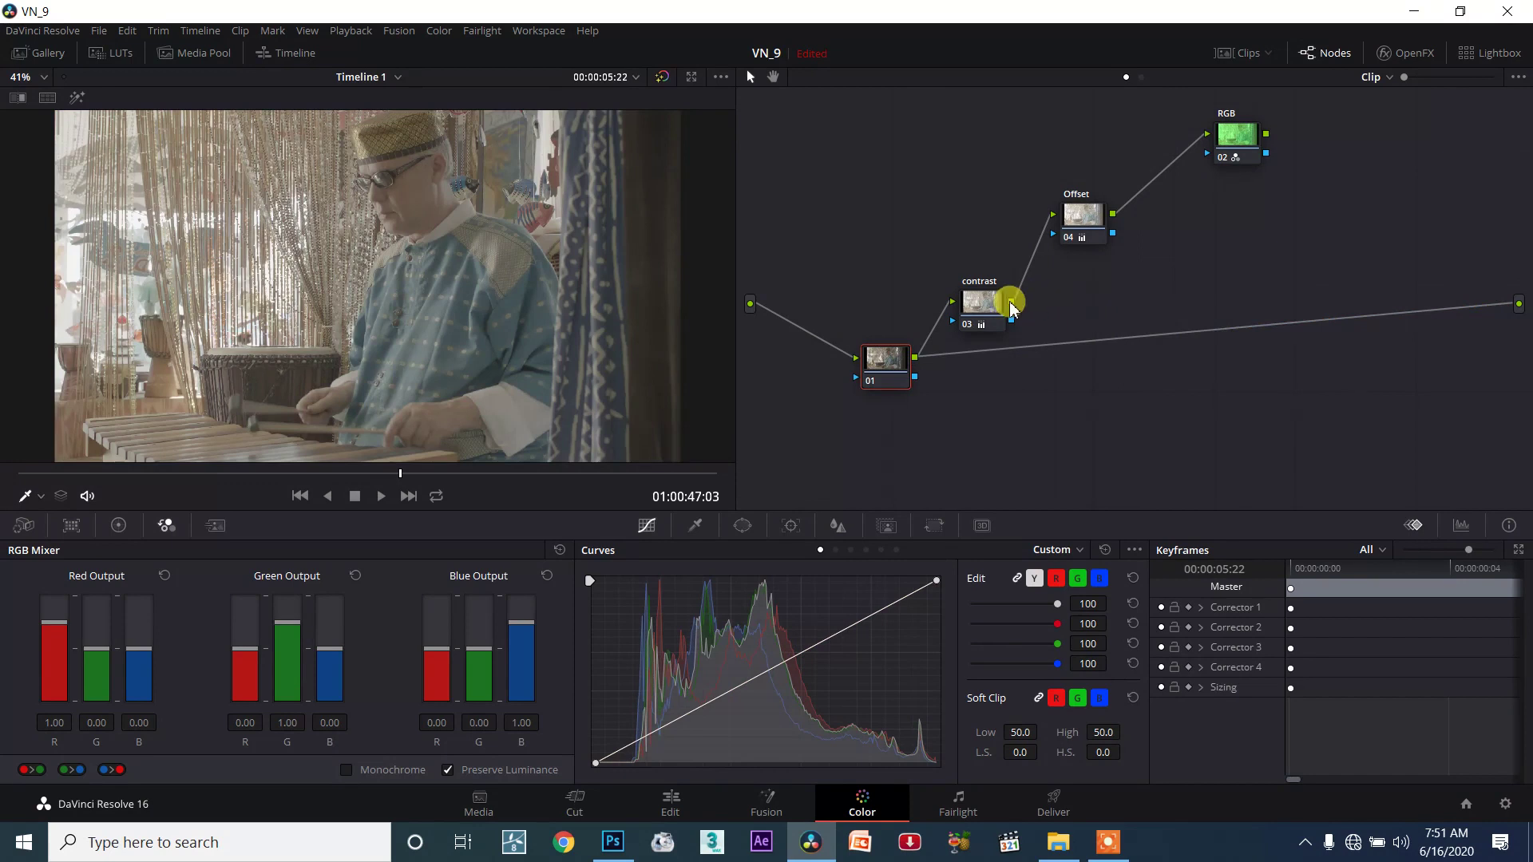
Detach contrast from node 01, move contrast, Offset and RGB to the graph's upper edge, and place node 01 below them.
left_click_drag(957, 303, 979, 121)
left_click_drag(1085, 213, 1070, 125)
left_click_drag(1240, 138, 1207, 102)
left_click_drag(892, 366, 1030, 269)
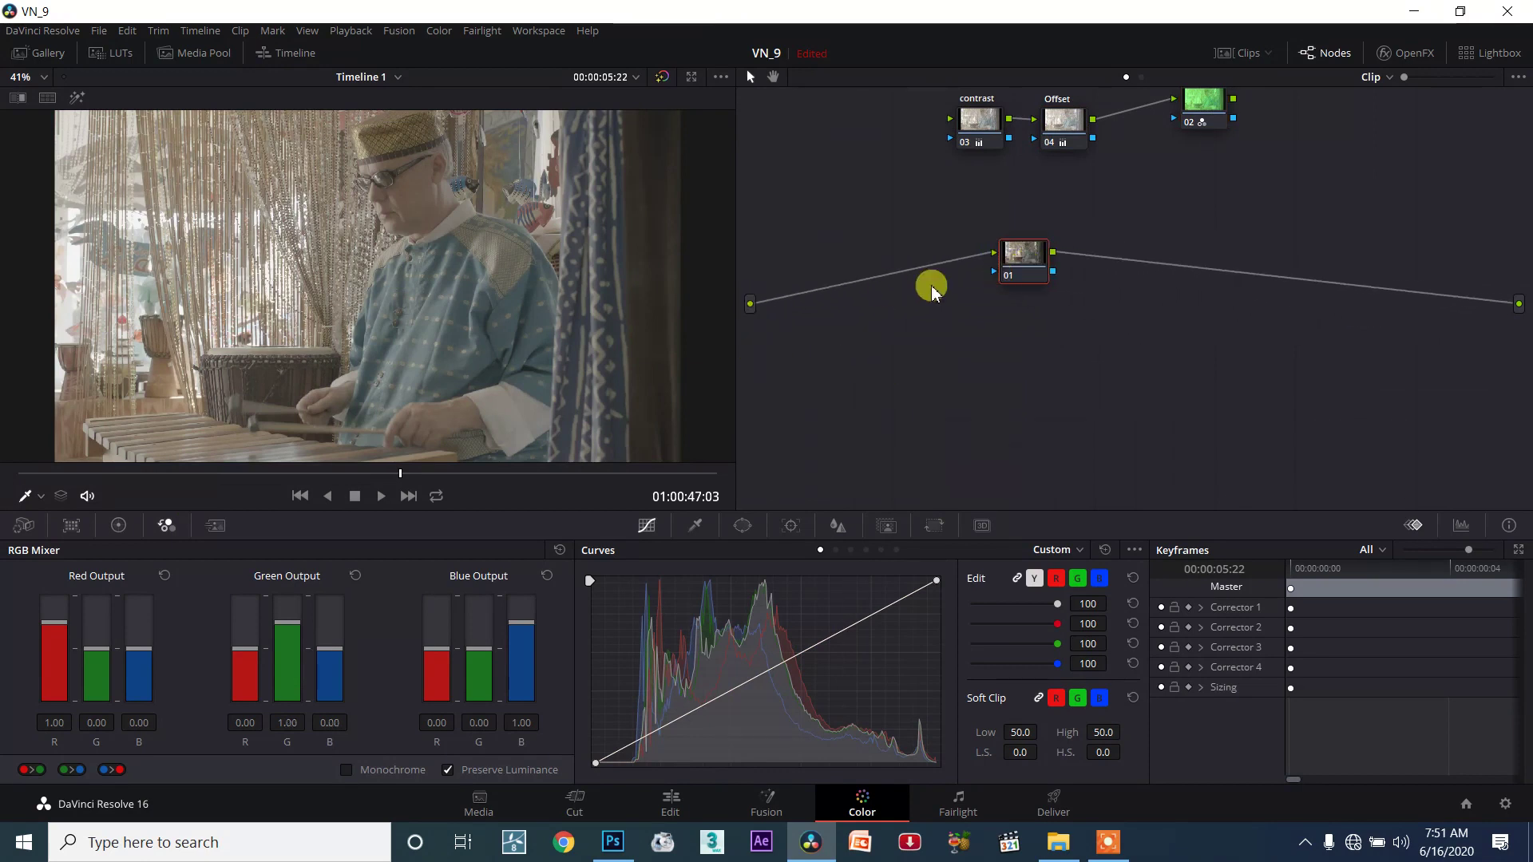
Glance at Photoshop, return to DaVinci Resolve, move node 01 to the graph's lower left, and add a serial node after it.
left_click(613, 841)
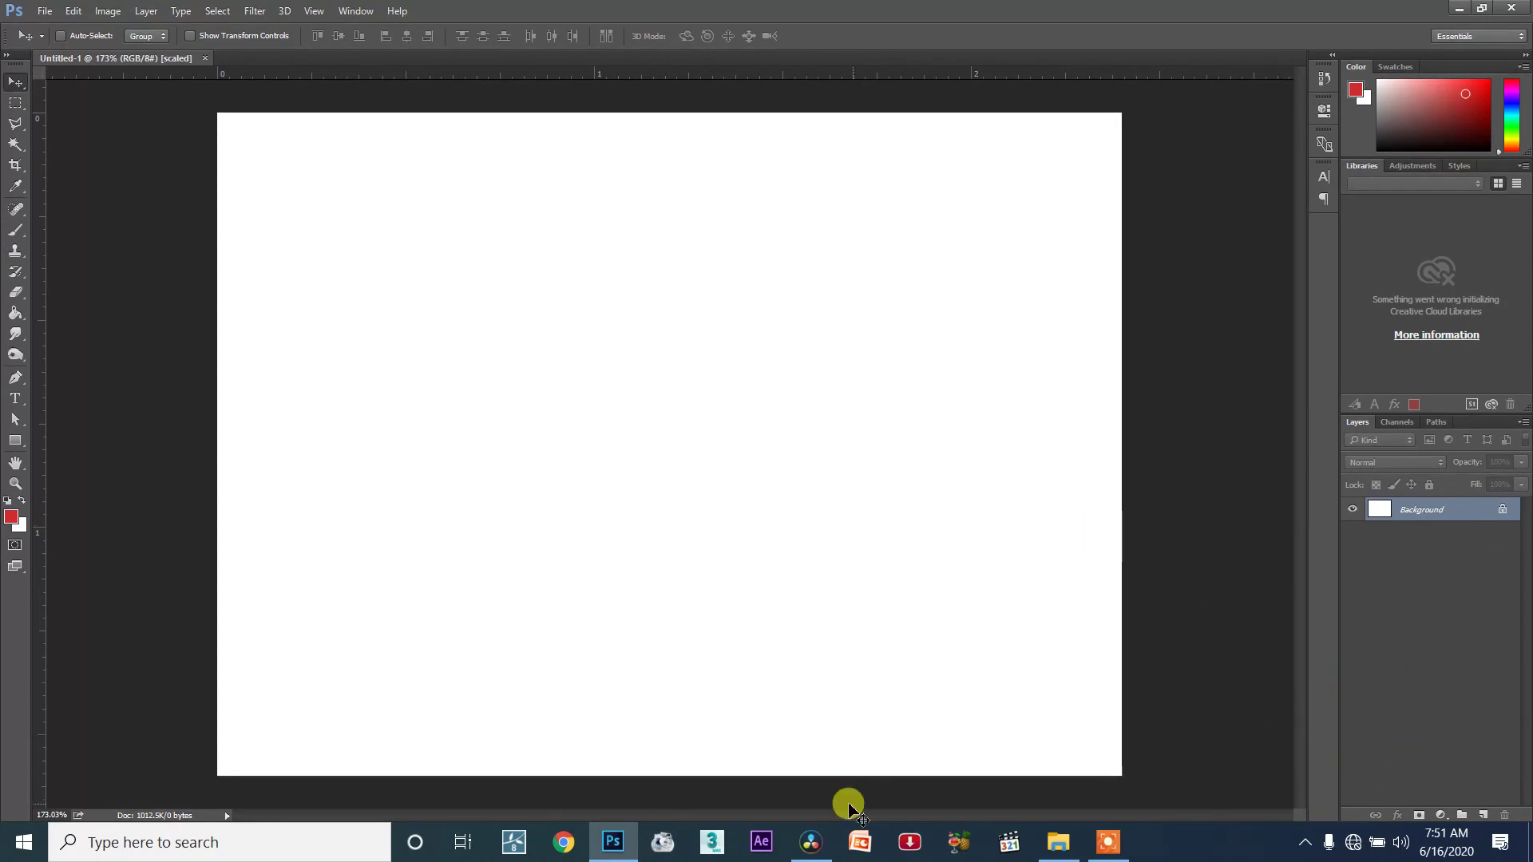
left_click(810, 843)
left_click_drag(1022, 259, 821, 451)
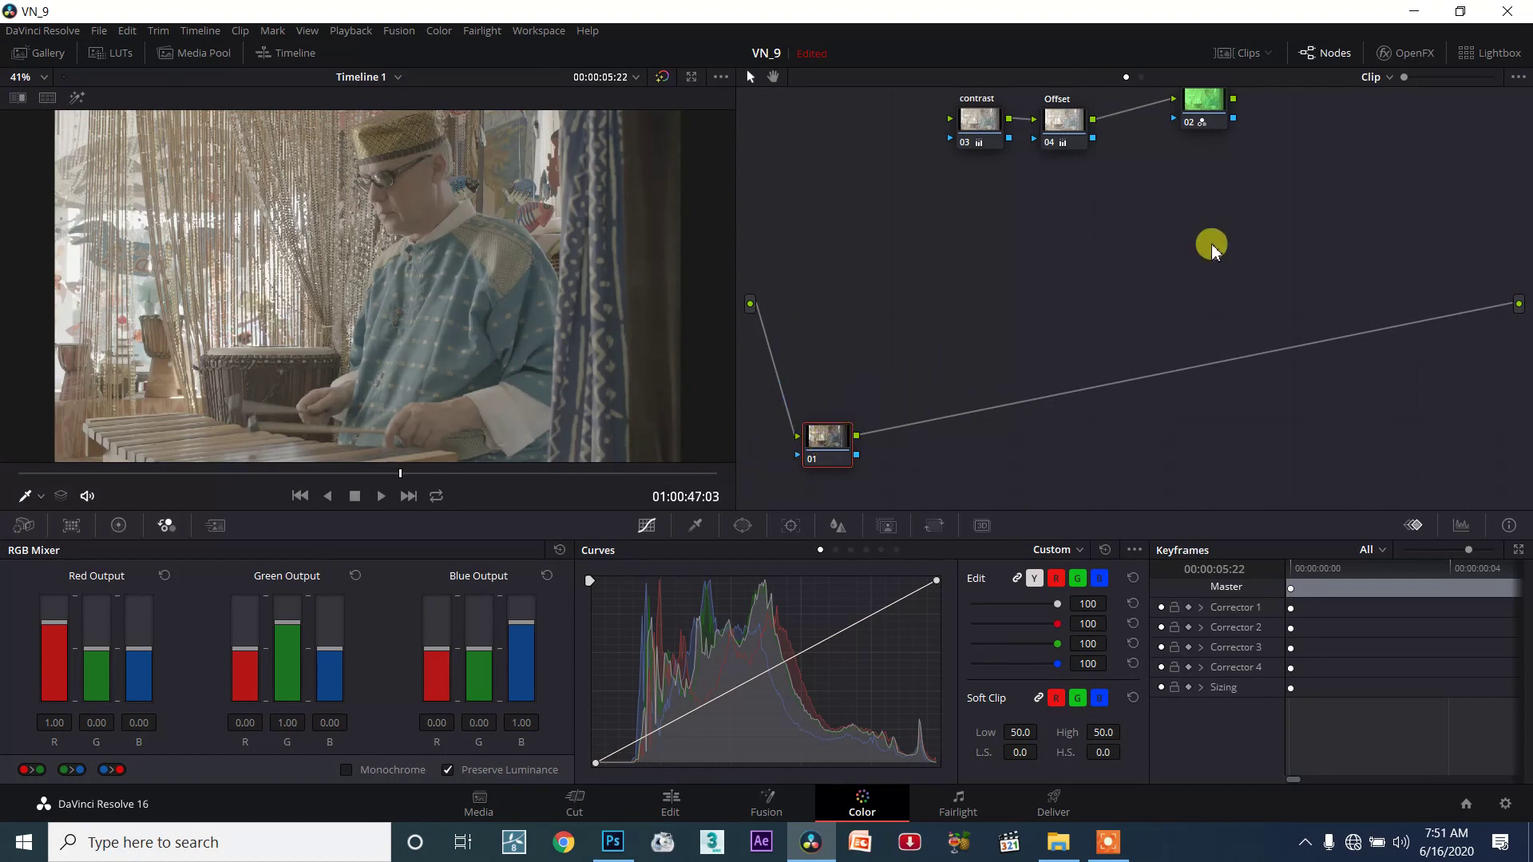
left_click_drag(824, 443, 817, 444)
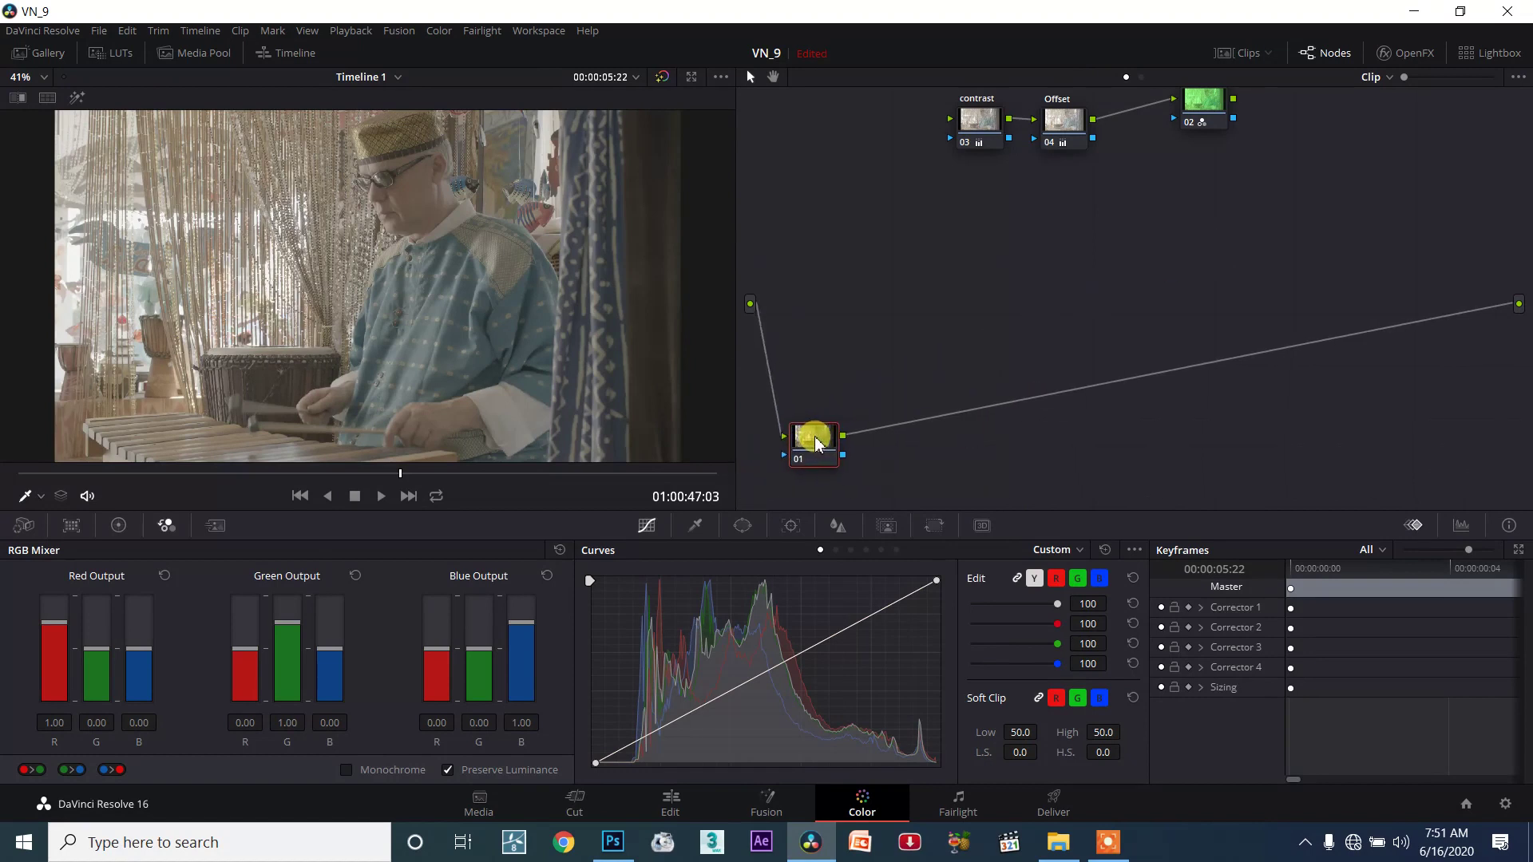
key("alt+s")
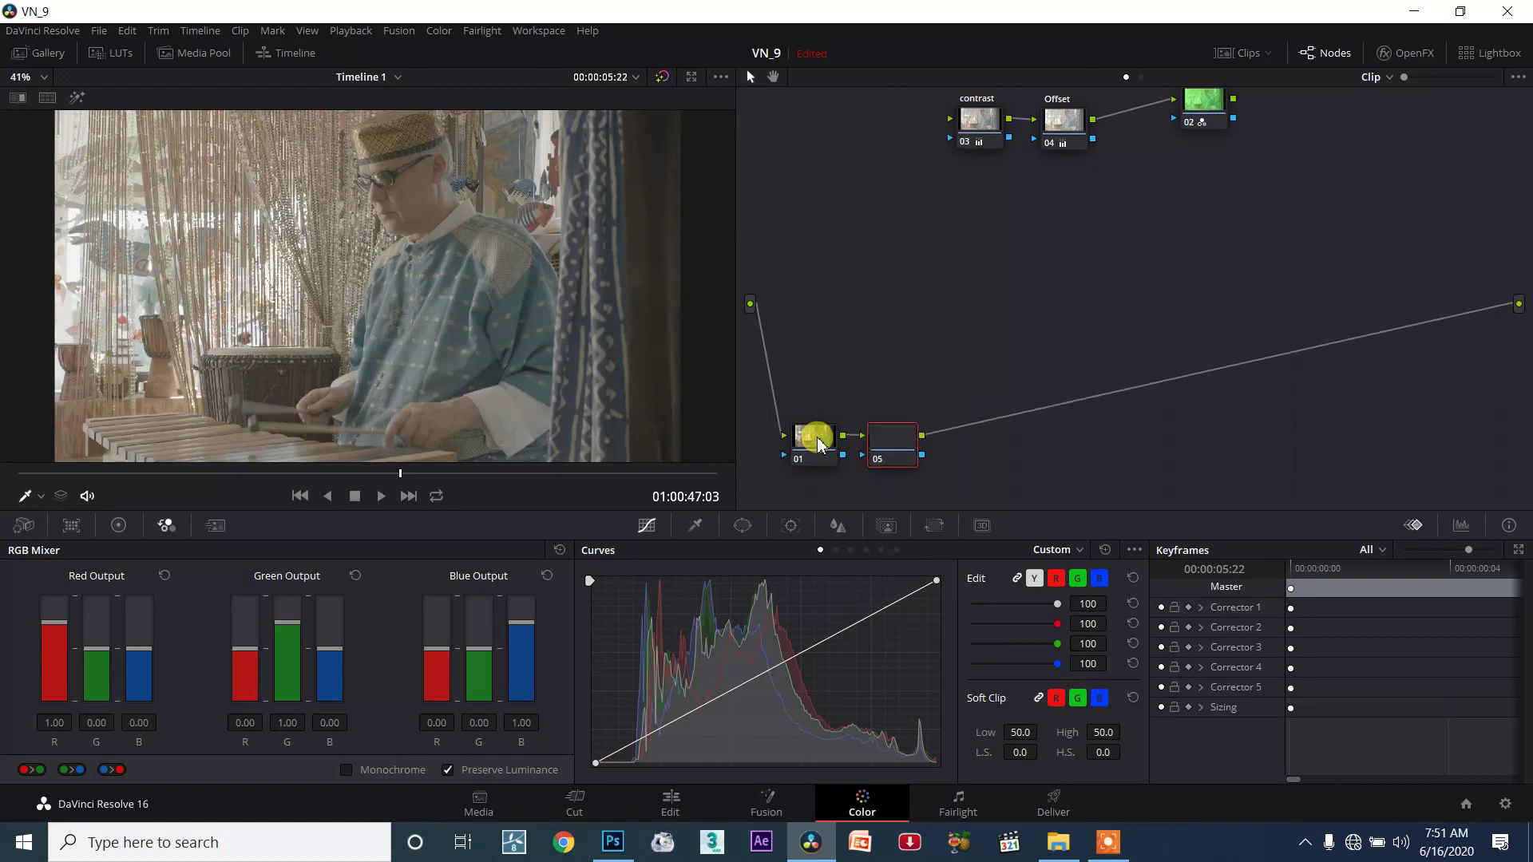
mouse_move(897, 435)
left_mouse_down()
mouse_move(914, 377)
mouse_move(917, 423)
left_mouse_up()
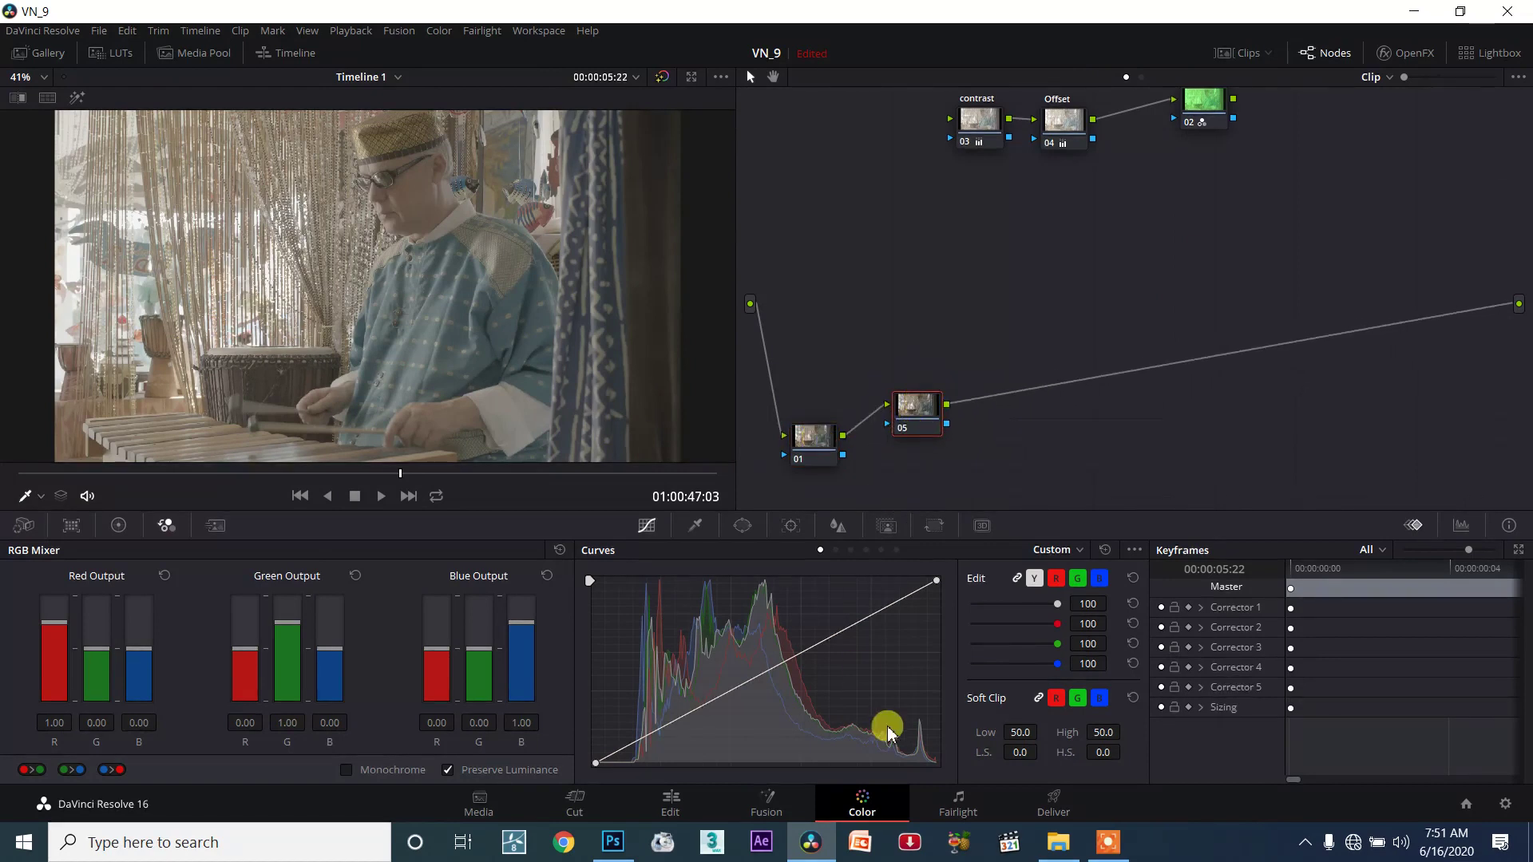
Switch to Photoshop, add a new layer above the Background, and select the Background layer.
left_click(628, 838)
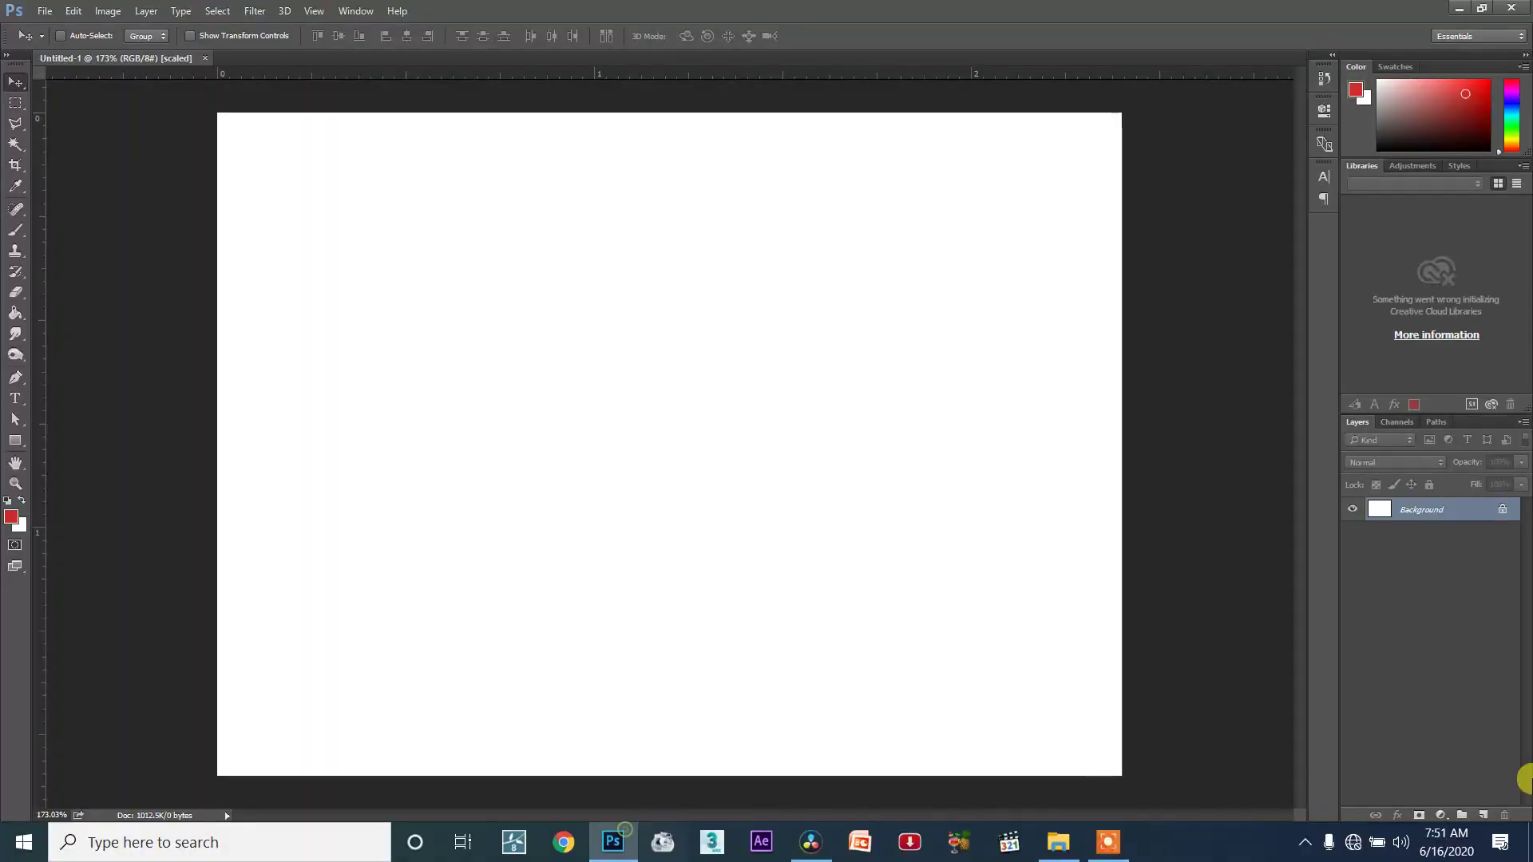
left_click(1483, 816)
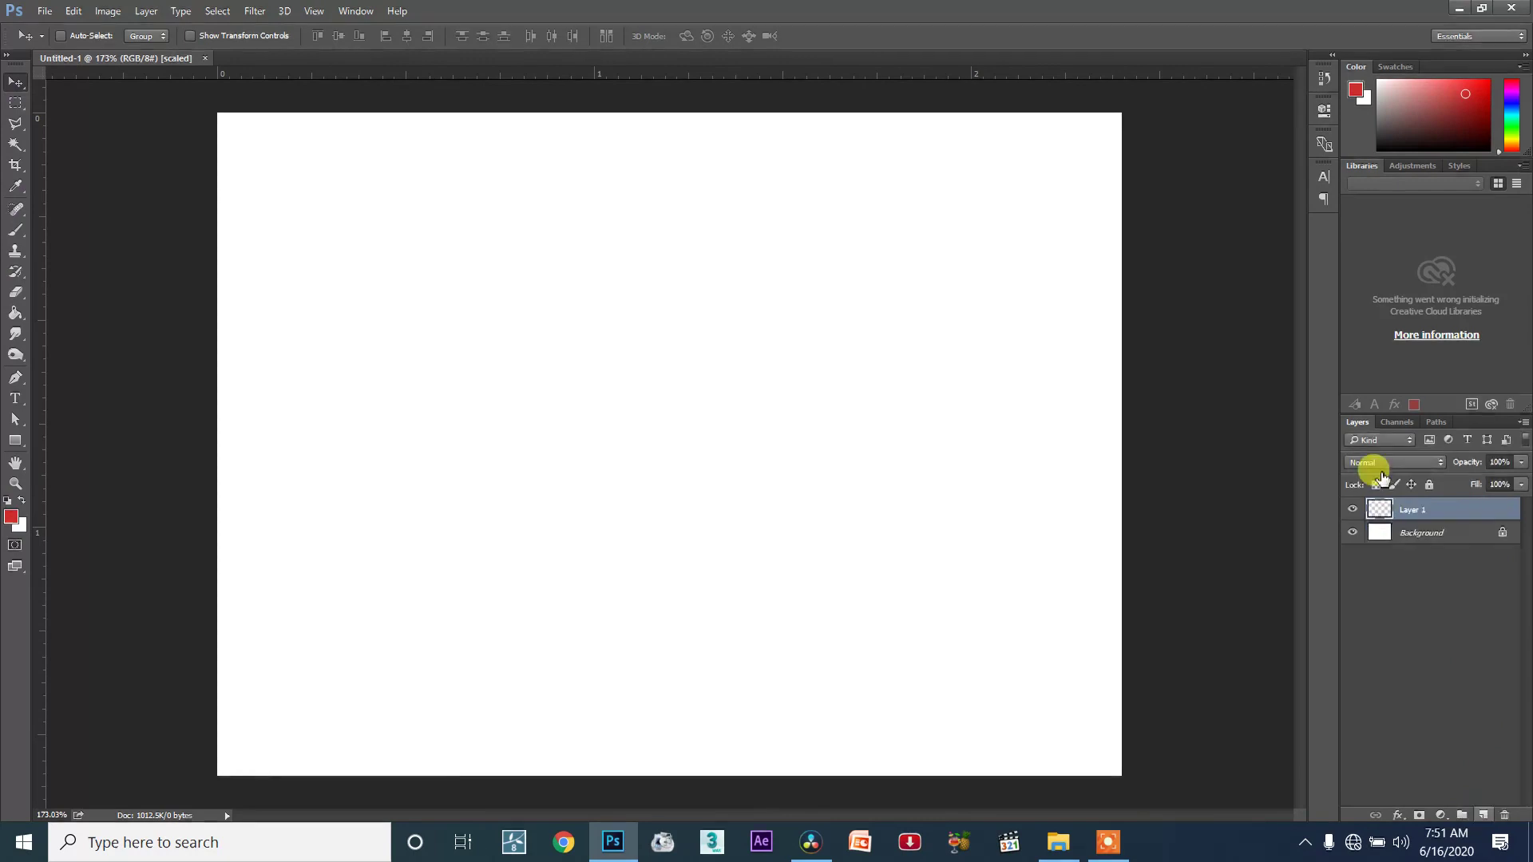
left_click(1384, 524)
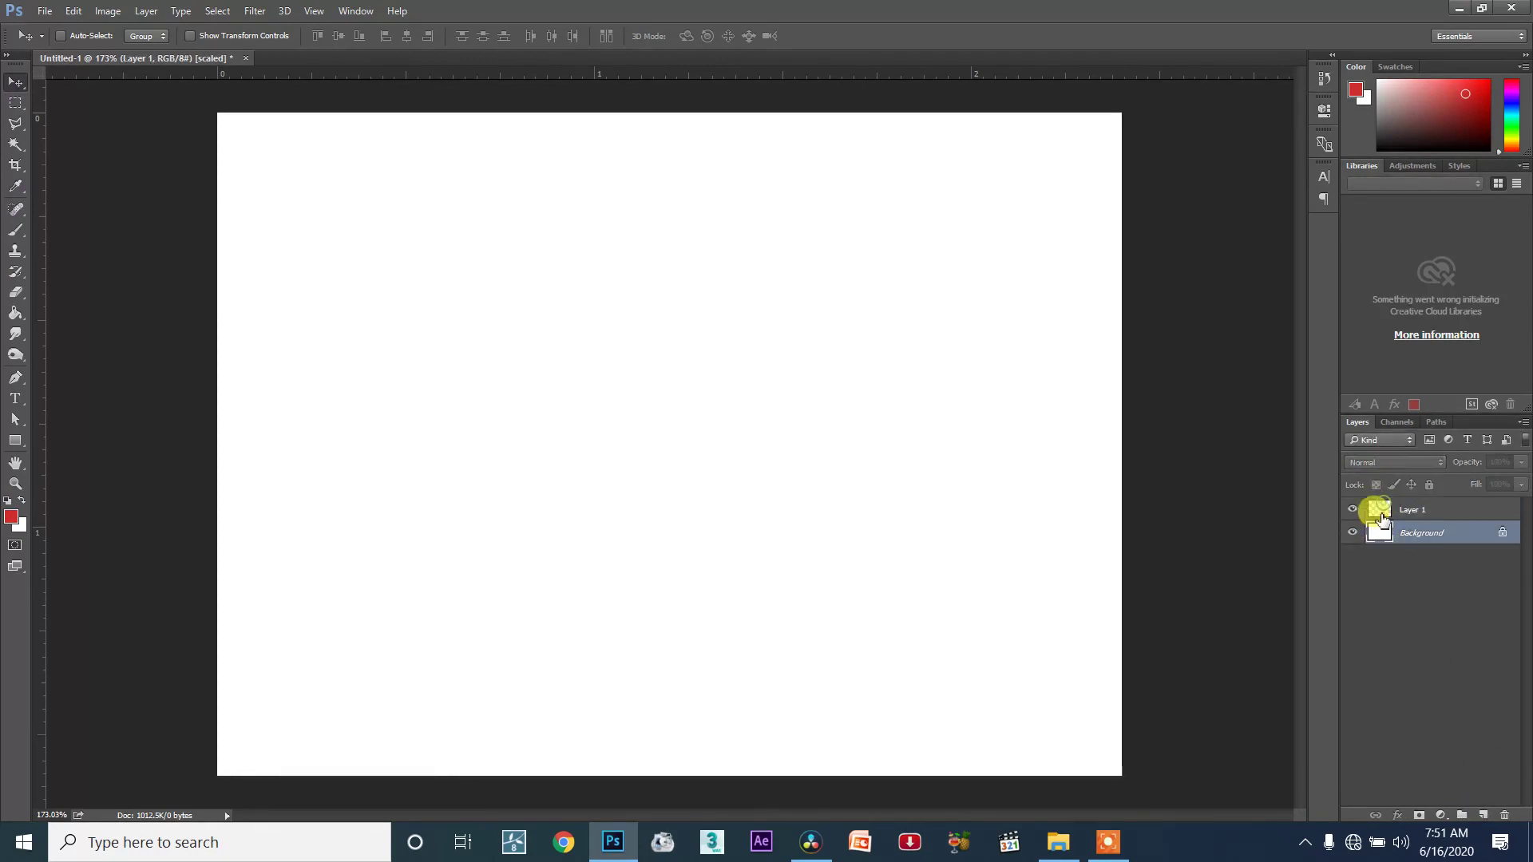
Delete the empty Layer 1 and make a tall rectangular marquee selection on the left half of the Background.
left_click(1378, 508)
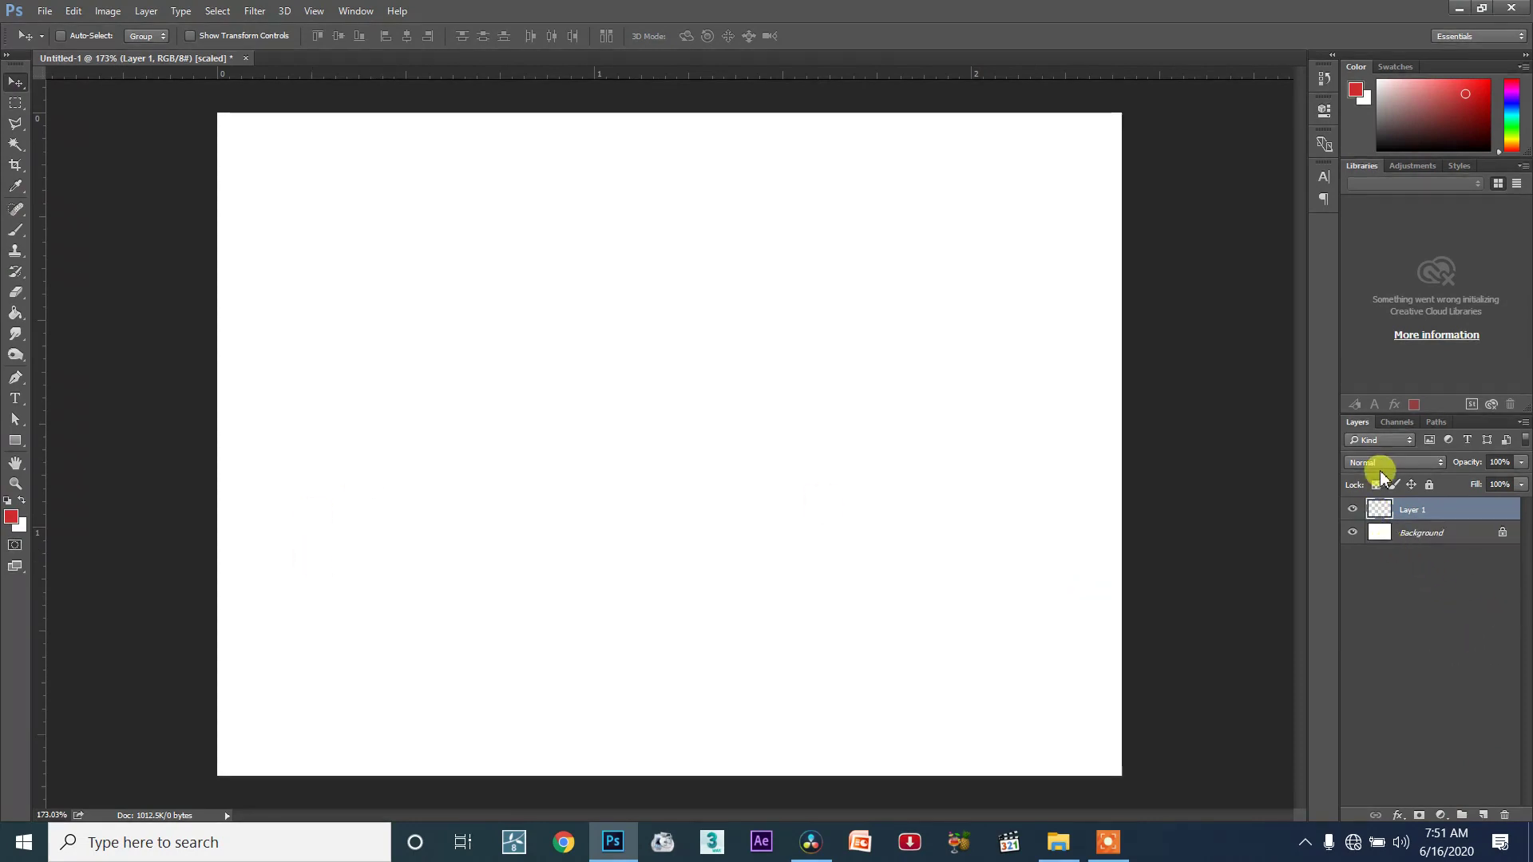
left_click(1506, 814)
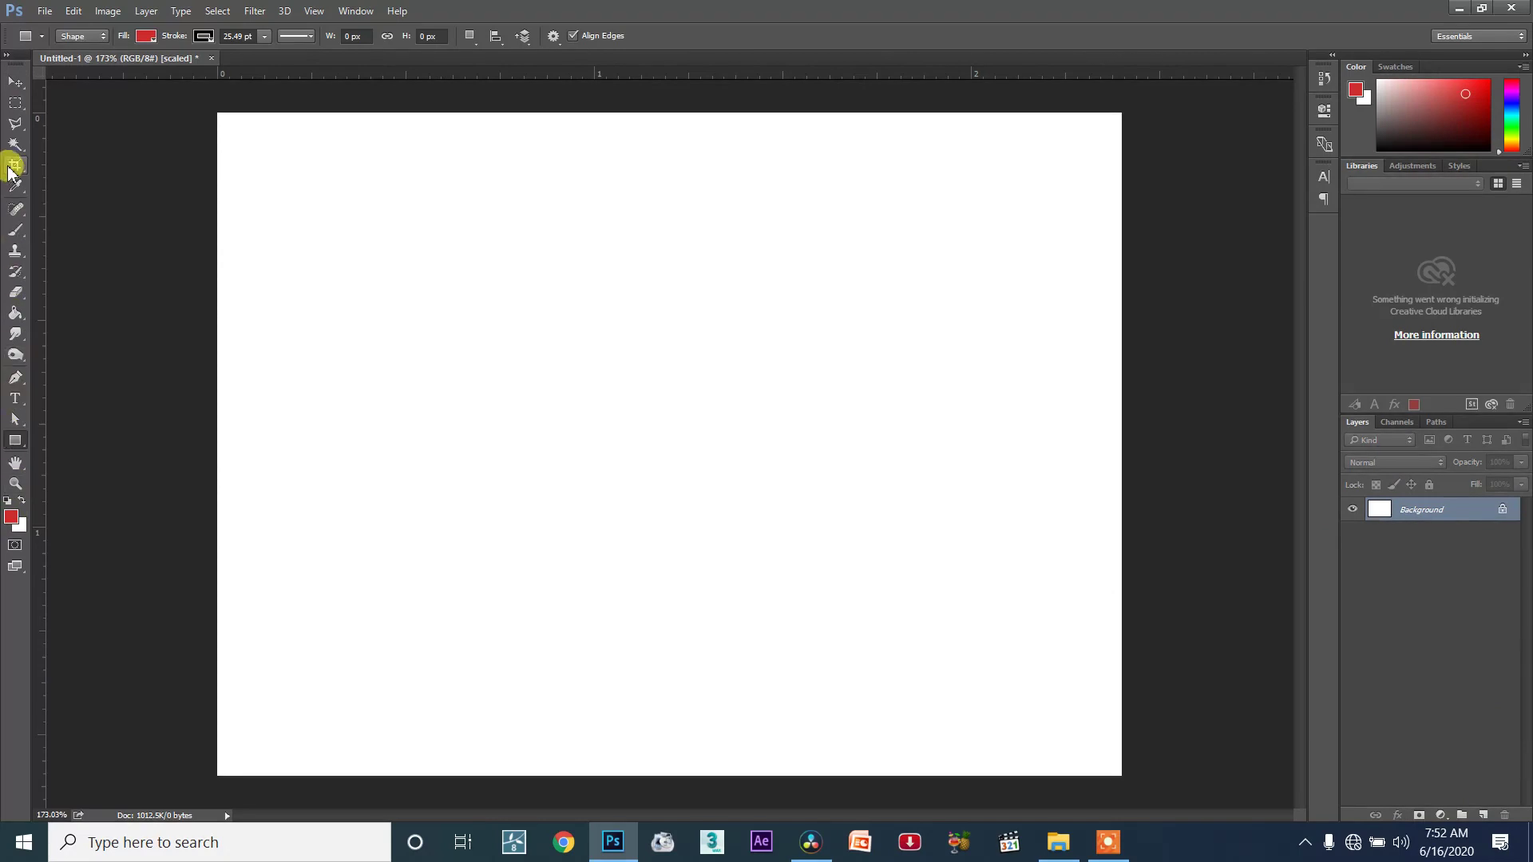
left_click(17, 107)
left_click_drag(281, 248, 569, 631)
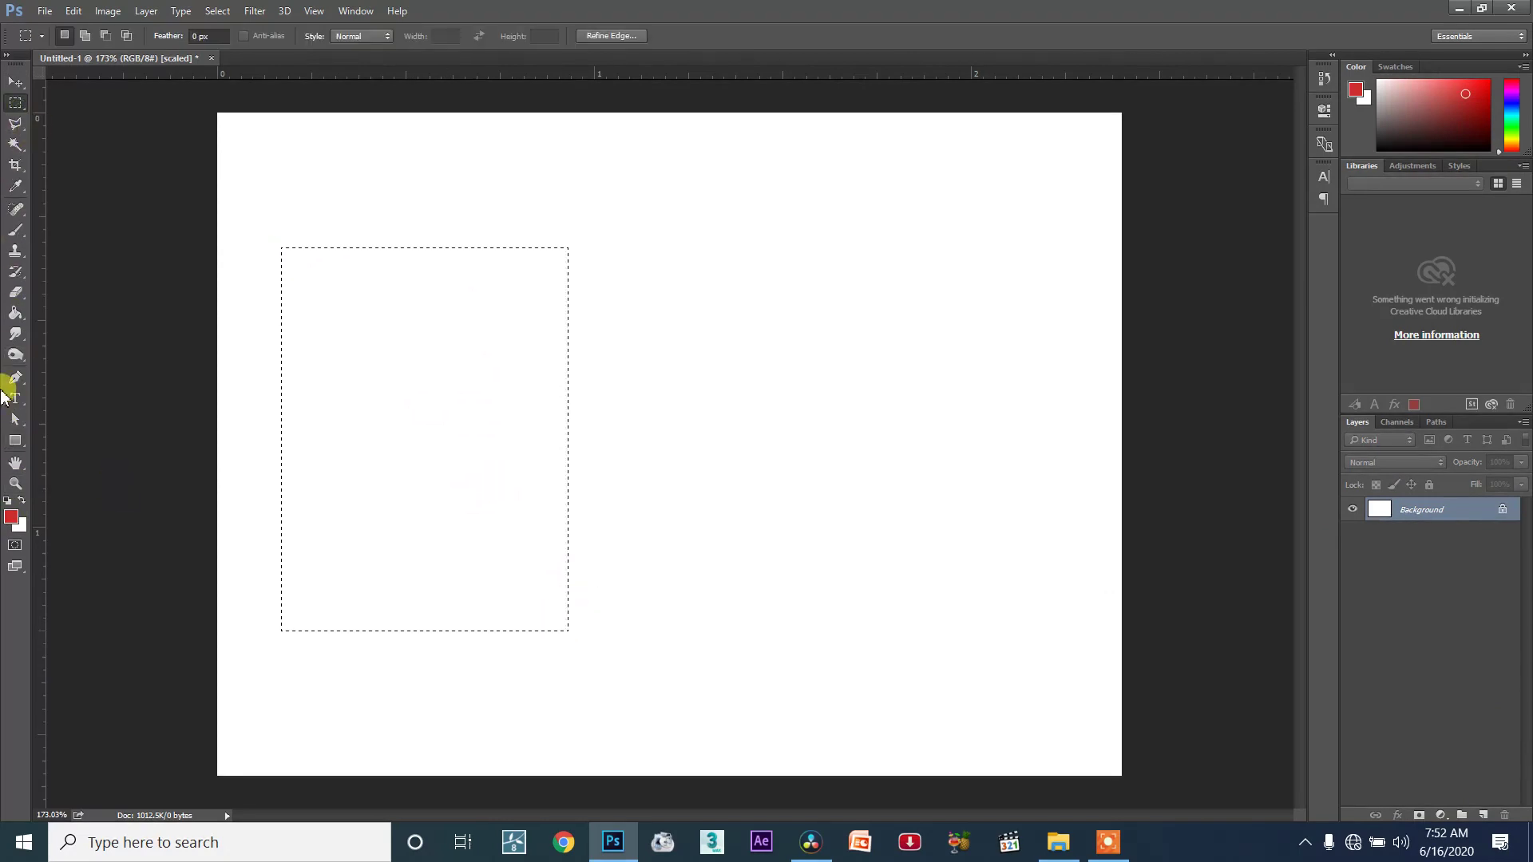
Fill the tall selection with green on the Background using the Paint Bucket and clear the selection.
left_click(15, 313)
left_click(11, 517)
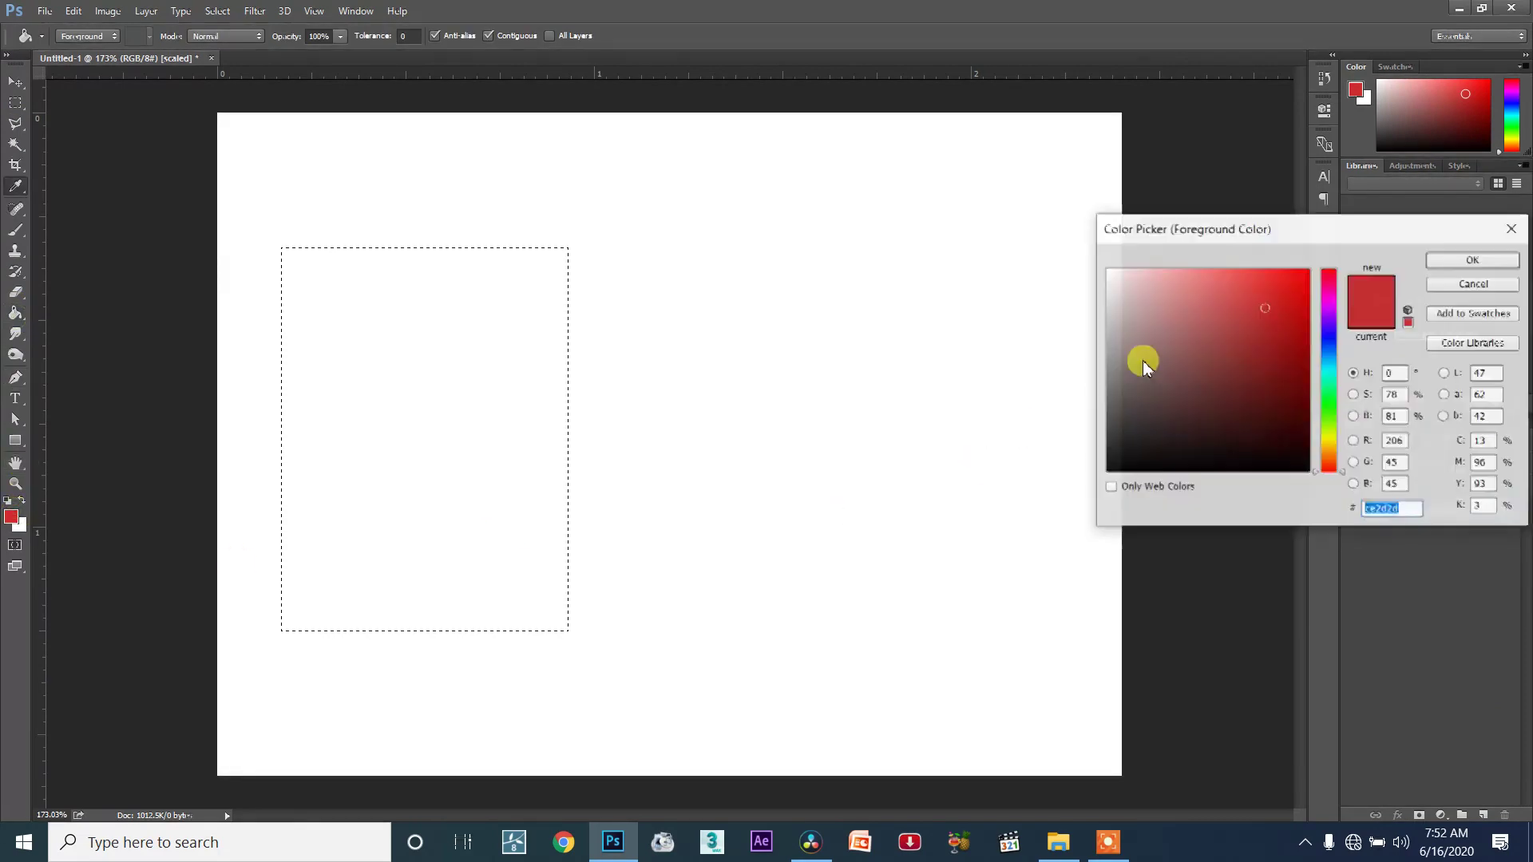
left_click_drag(1329, 467, 1329, 397)
left_click(1451, 258)
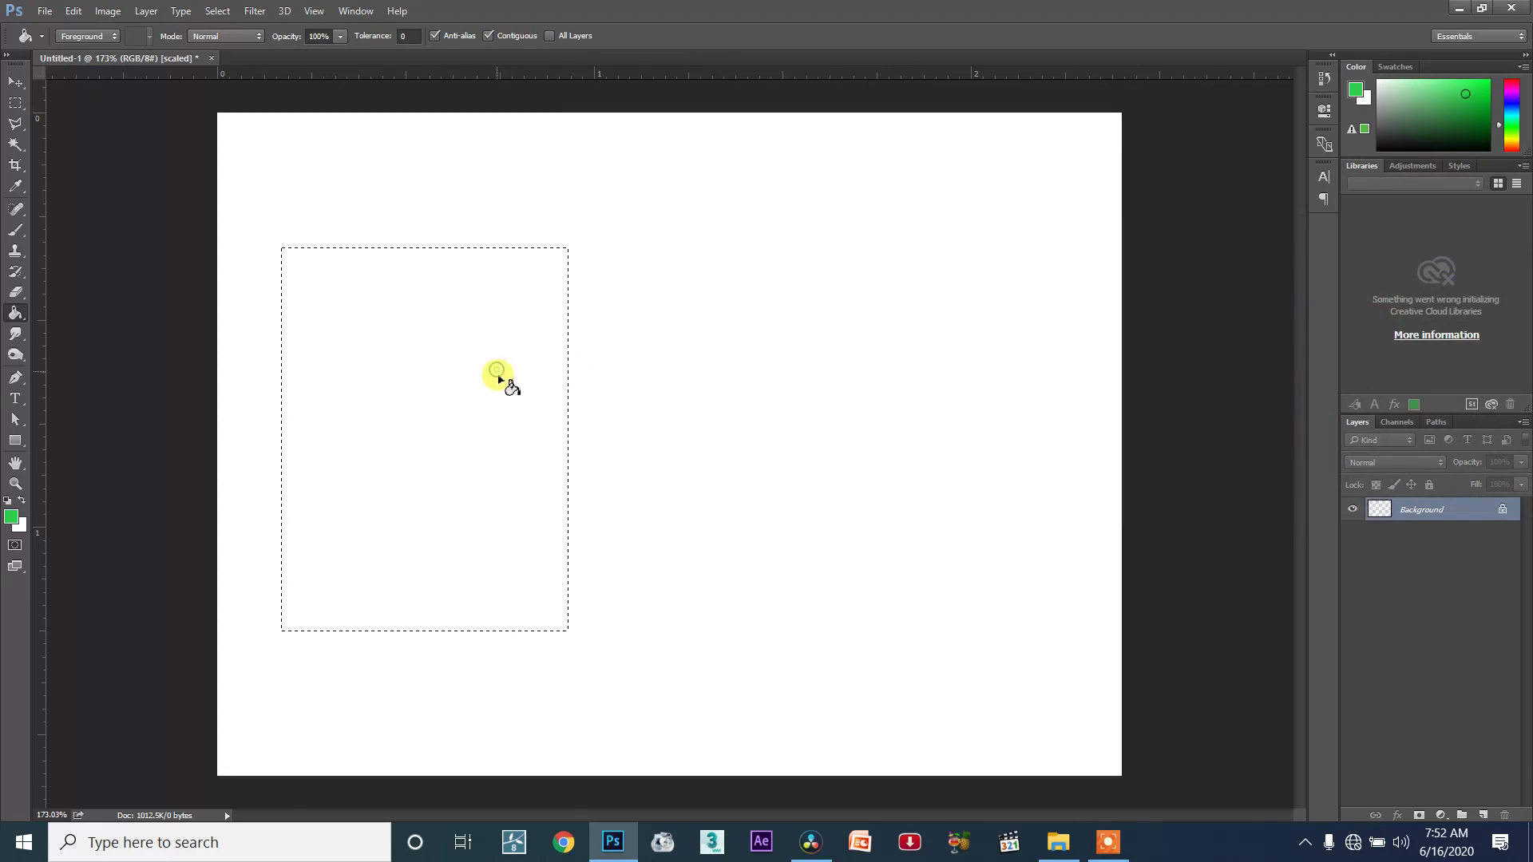
left_click(498, 379)
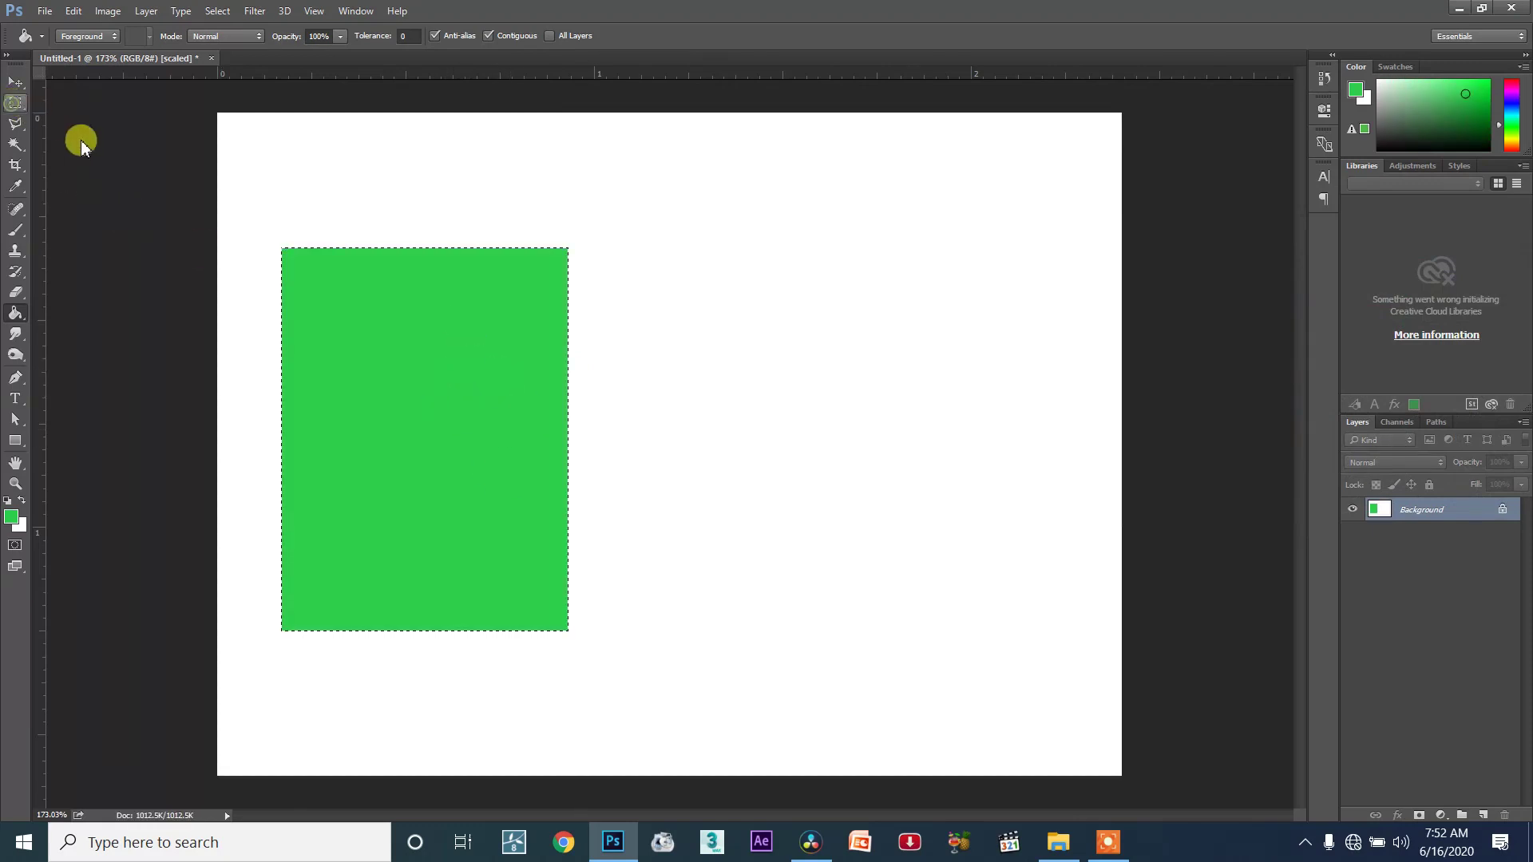
key("m")
key("ctrl+d")
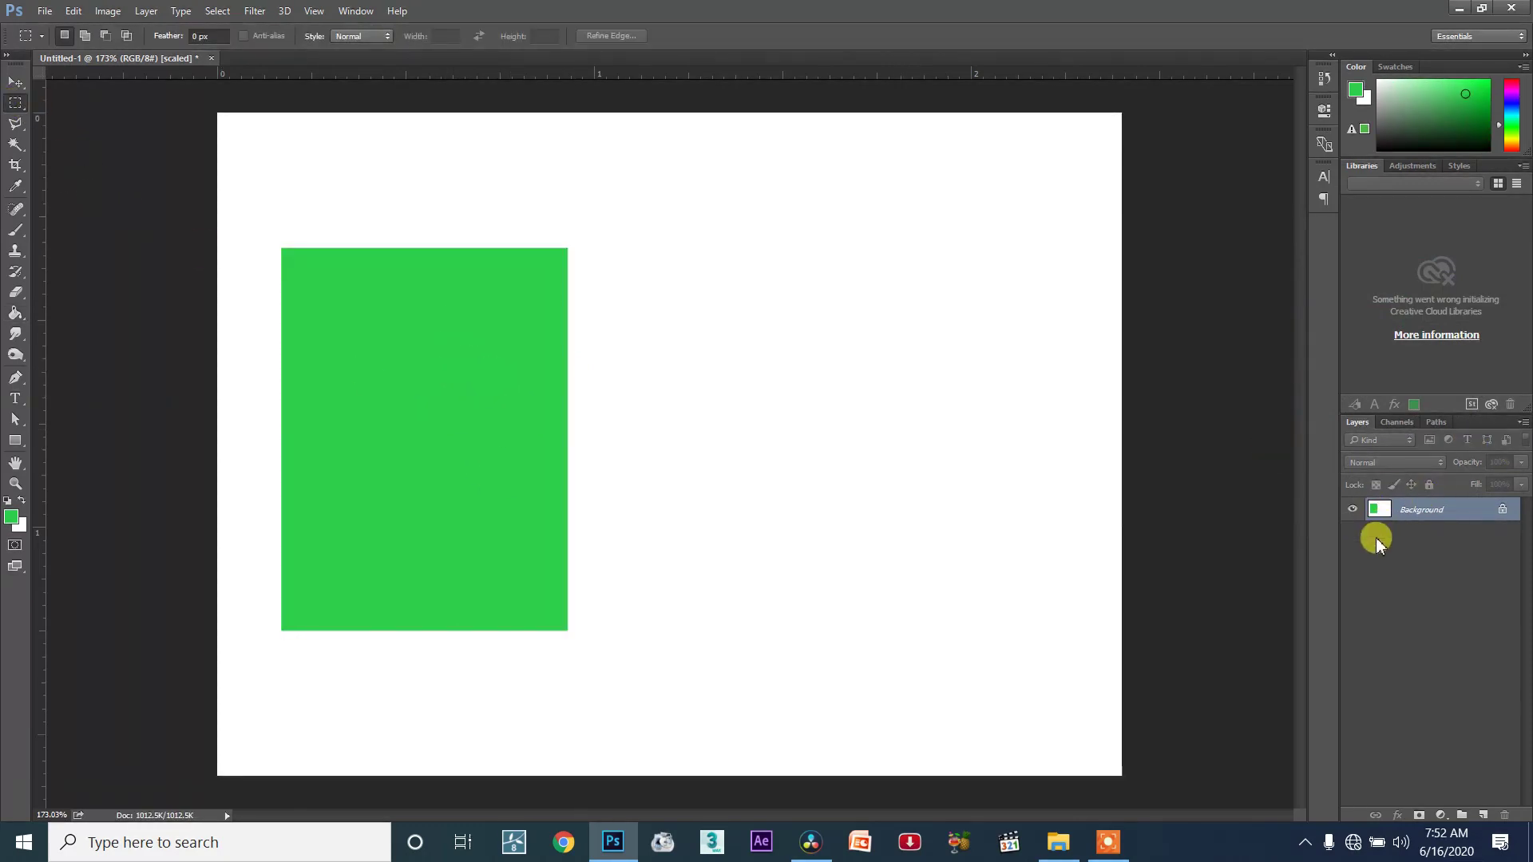
Add a new layer above the Background, select the Background briefly, and make Layer 1 active again.
left_click(1484, 816)
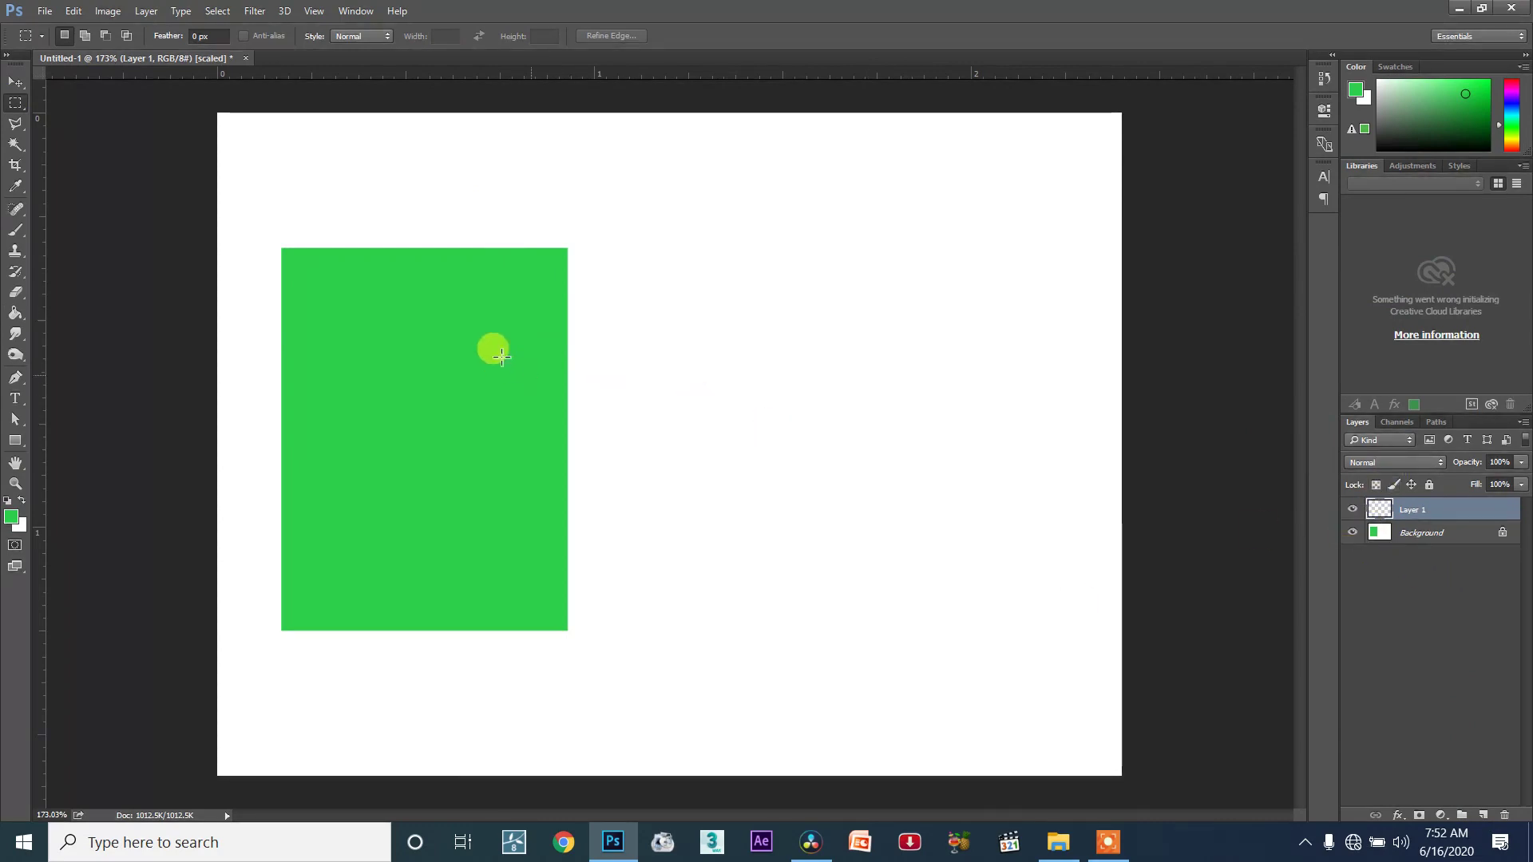
left_click(1407, 533)
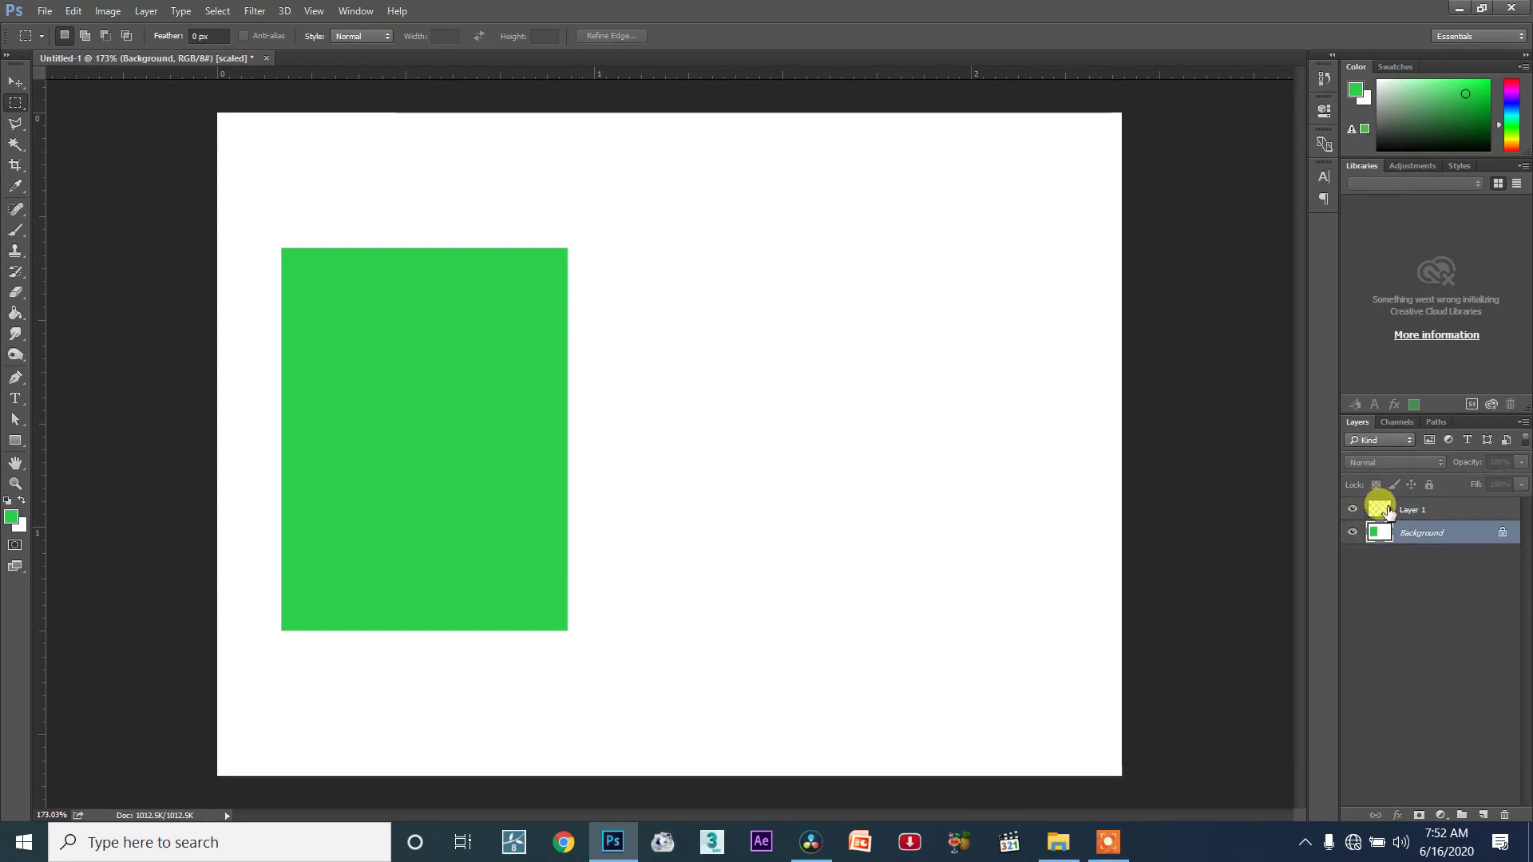
key("alt+bracketright")
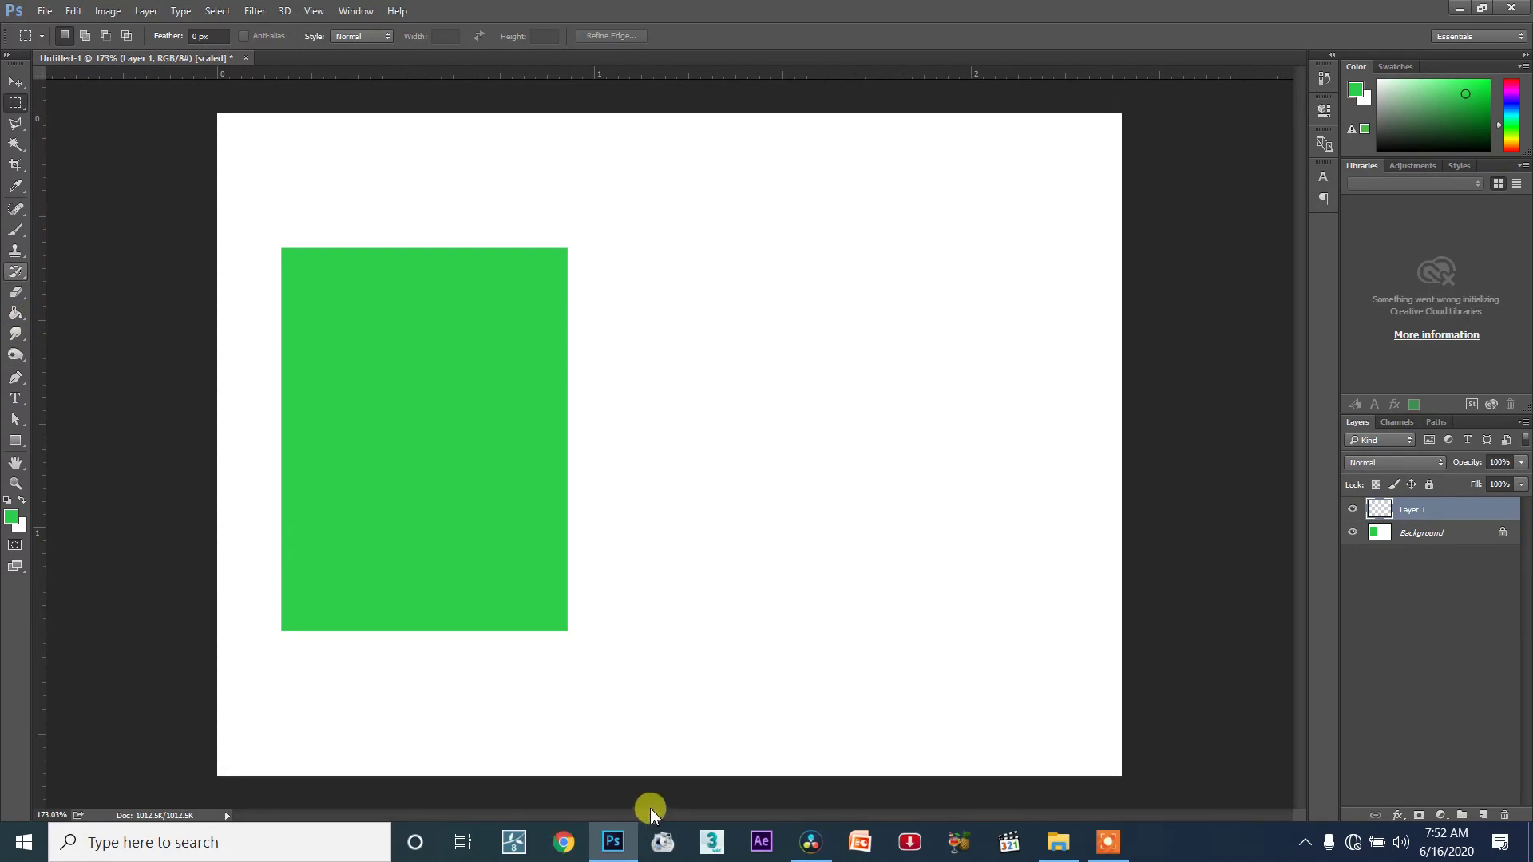
Switch to DaVinci Resolve, reconnect node 01's output to the contrast node, and link RGB's output to the final output.
left_click(811, 842)
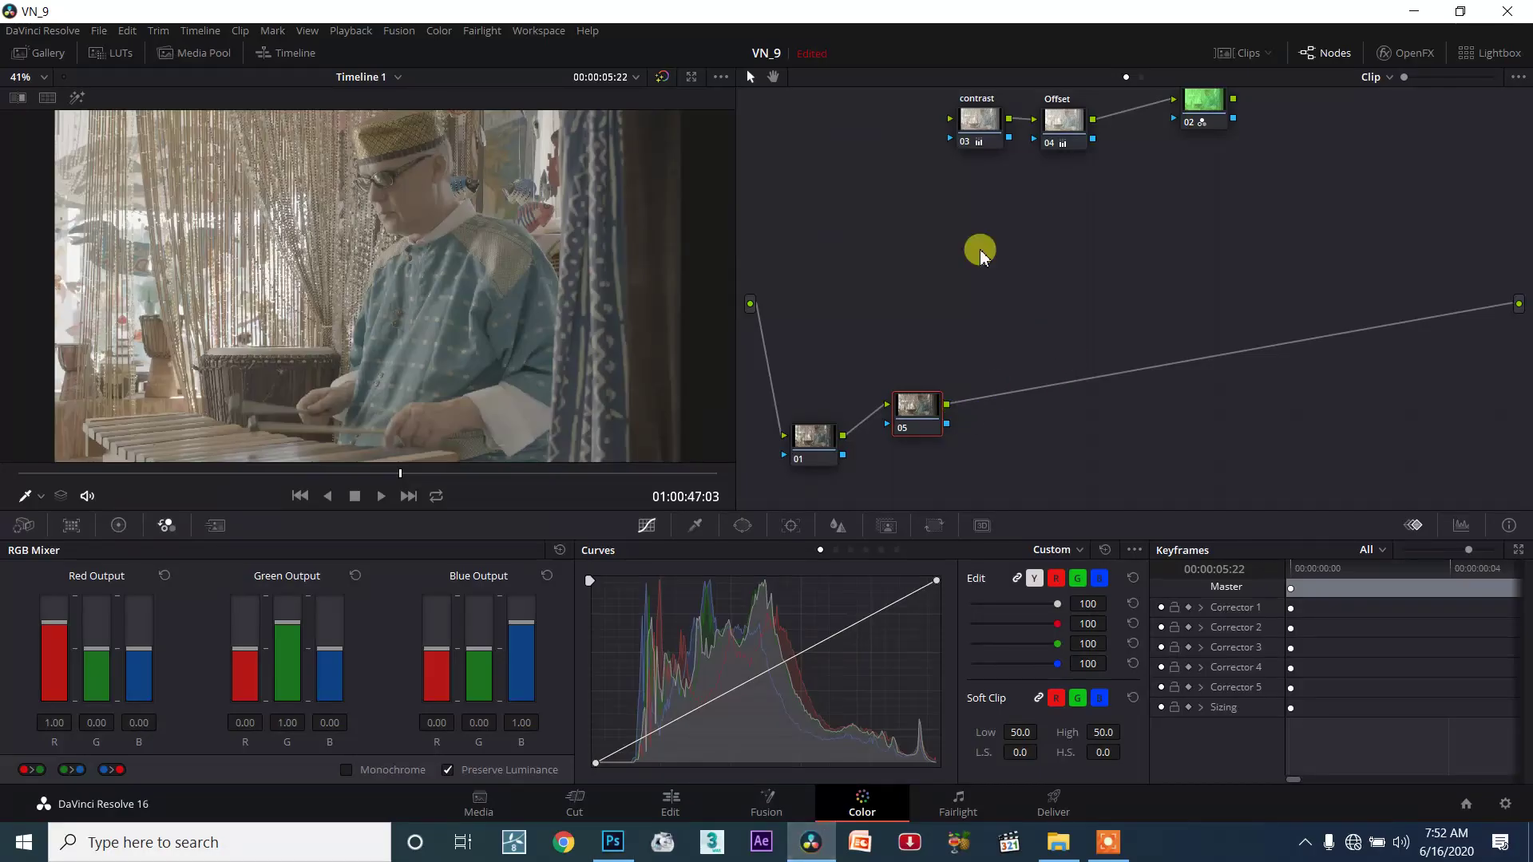
left_click_drag(996, 127, 938, 280)
left_click_drag(813, 442, 896, 268)
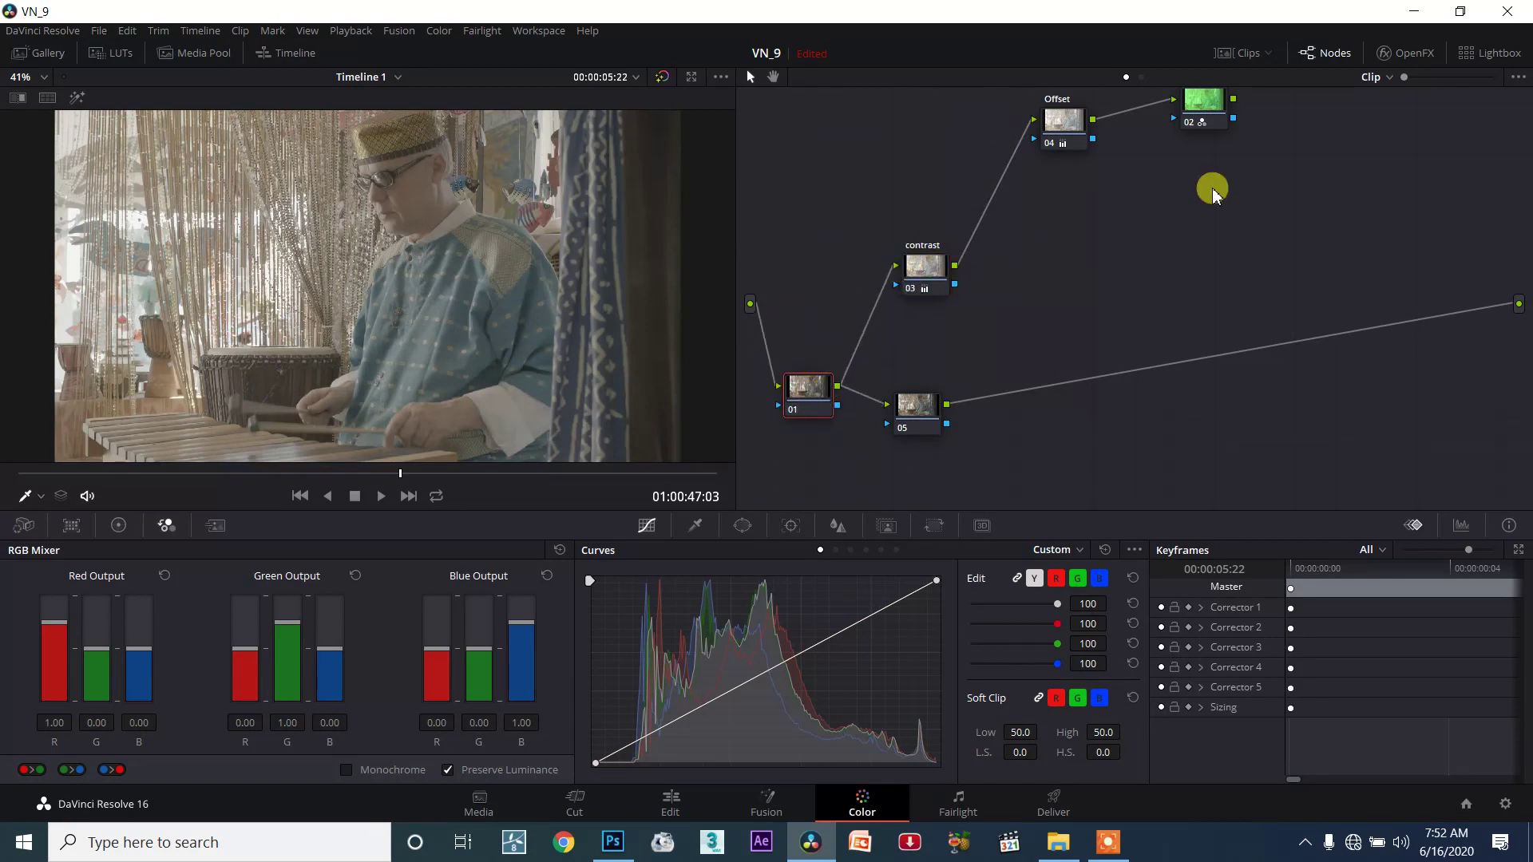
left_click_drag(1233, 99, 1518, 303)
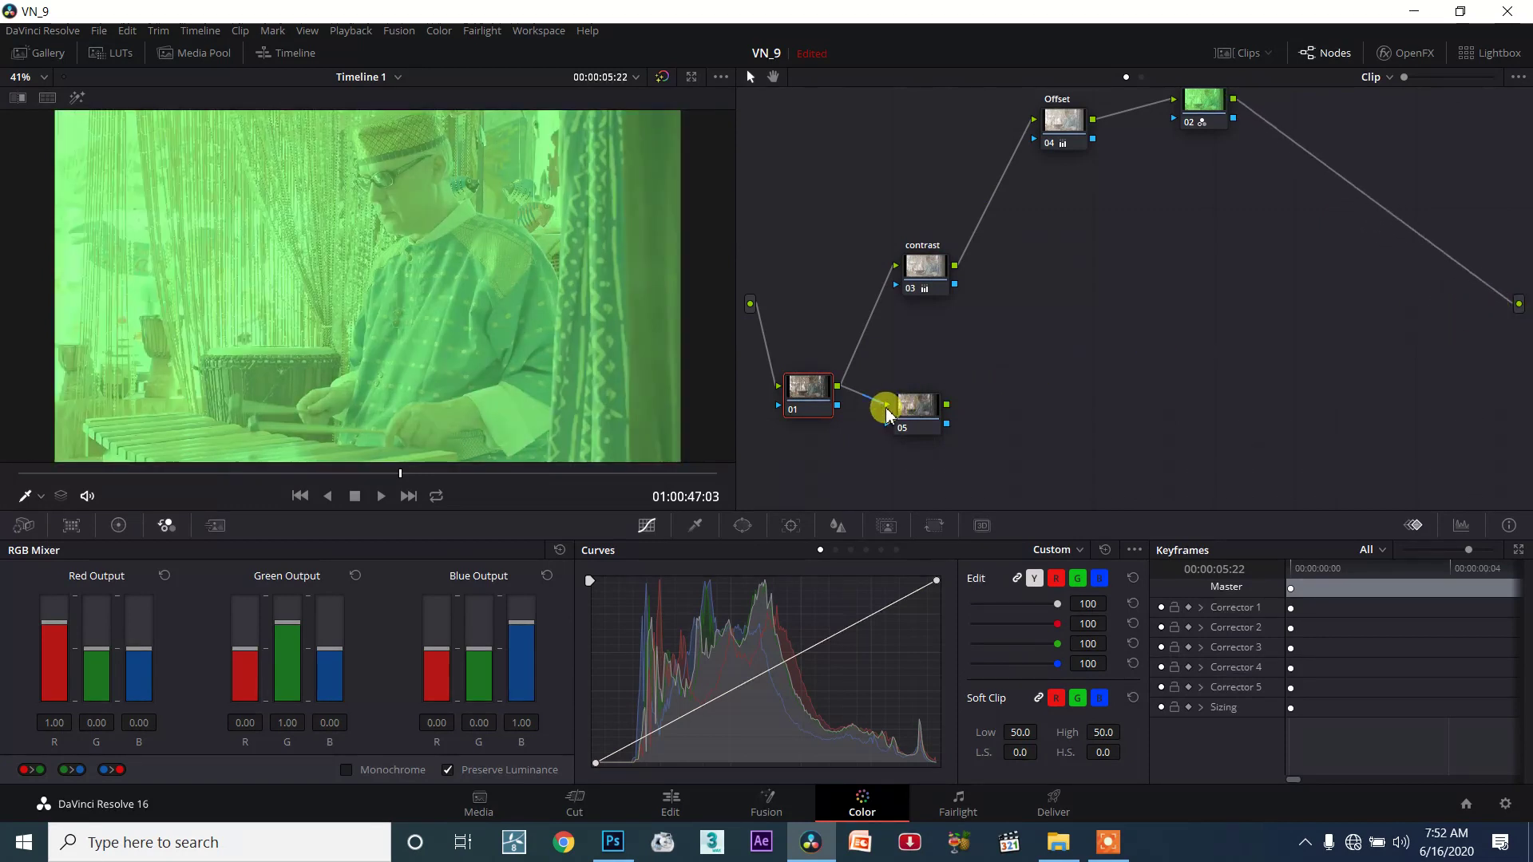
Delete node 05 and move node 01, contrast, Offset and RGB closer together as an ascending chain.
left_click_drag(898, 419, 969, 414)
key("Delete")
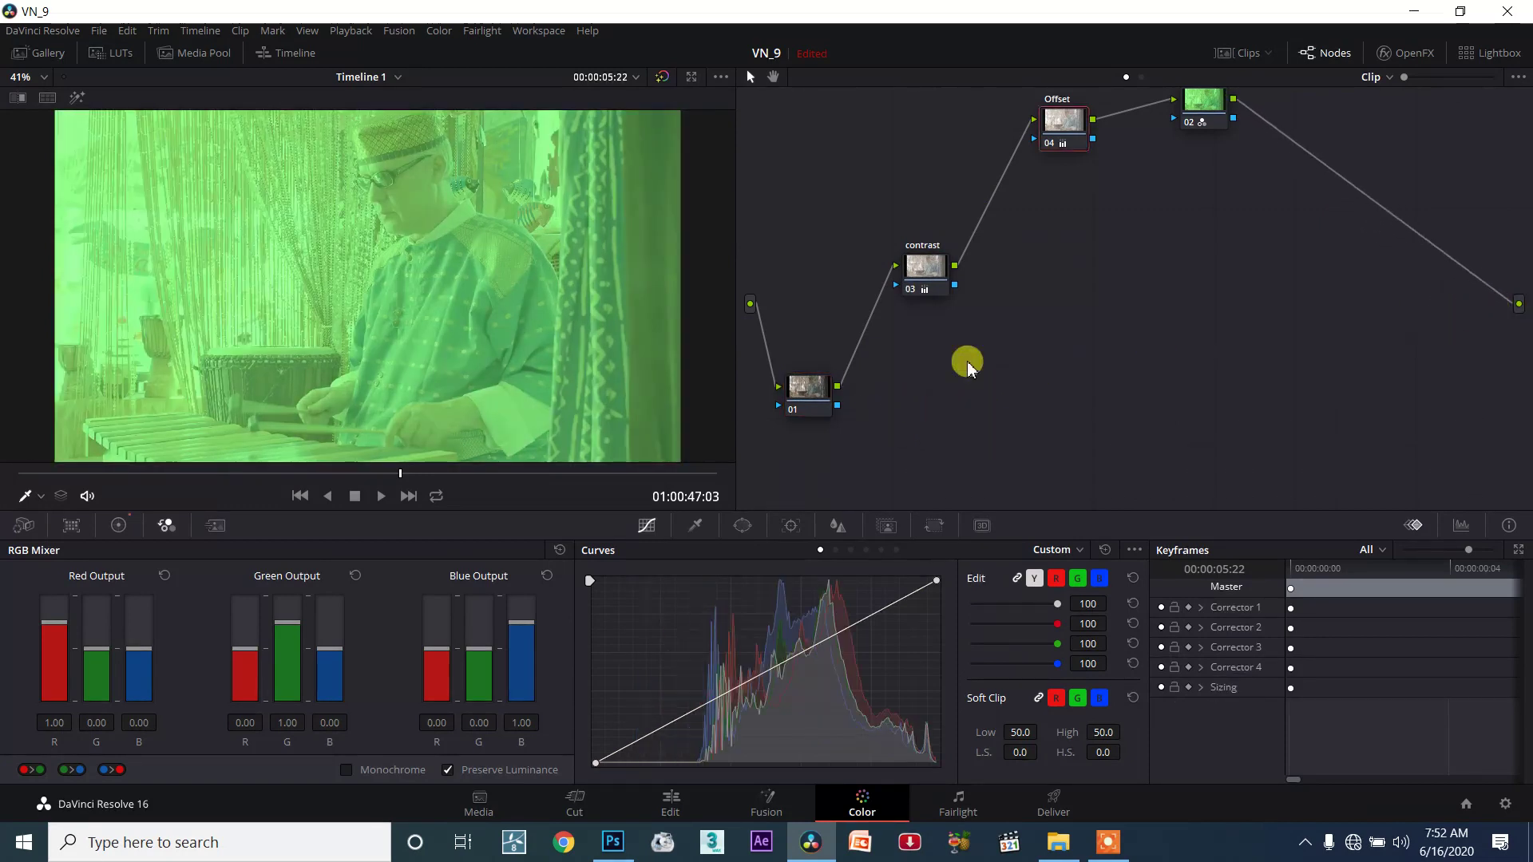
left_click_drag(811, 390, 837, 351)
left_click_drag(914, 294, 938, 289)
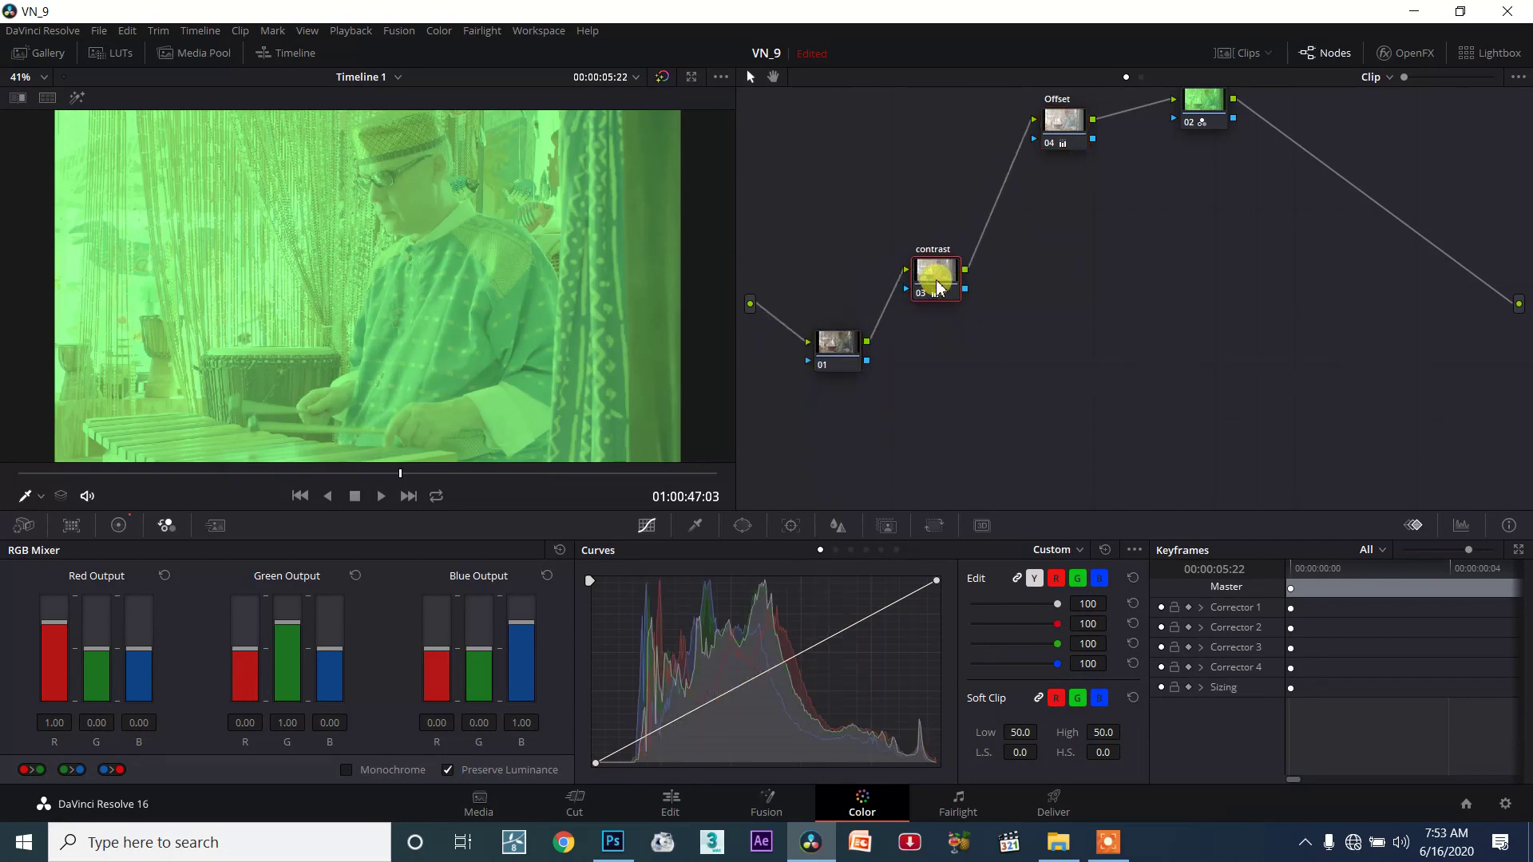
left_click_drag(1070, 144, 1054, 190)
left_click_drag(1198, 121, 1136, 210)
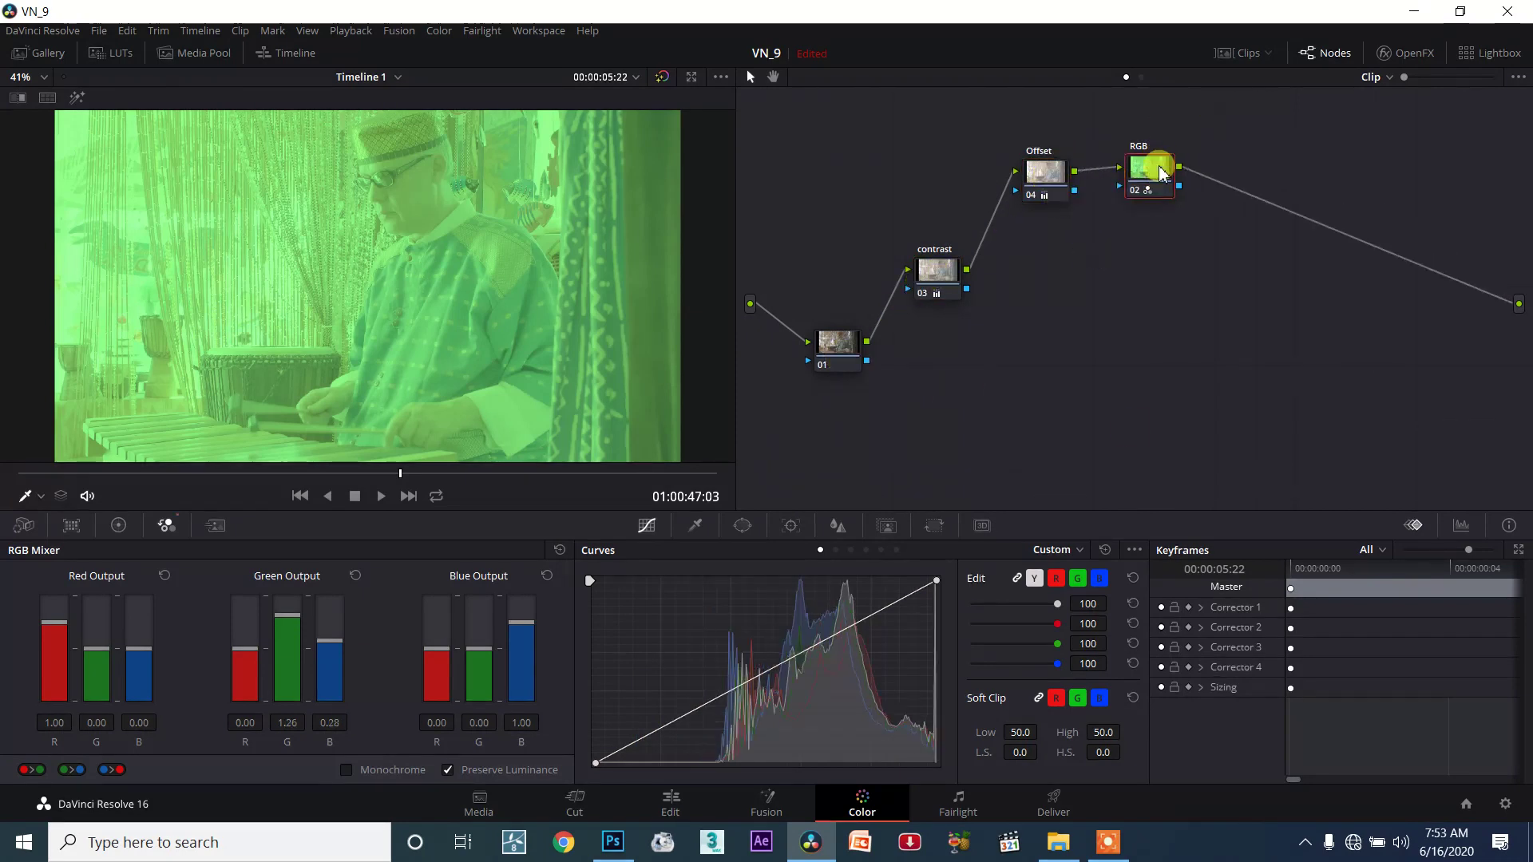
Switch to Photoshop, make a wide rectangular selection overlapping the green rectangle, and set the foreground color to red ce0606.
left_click(613, 842)
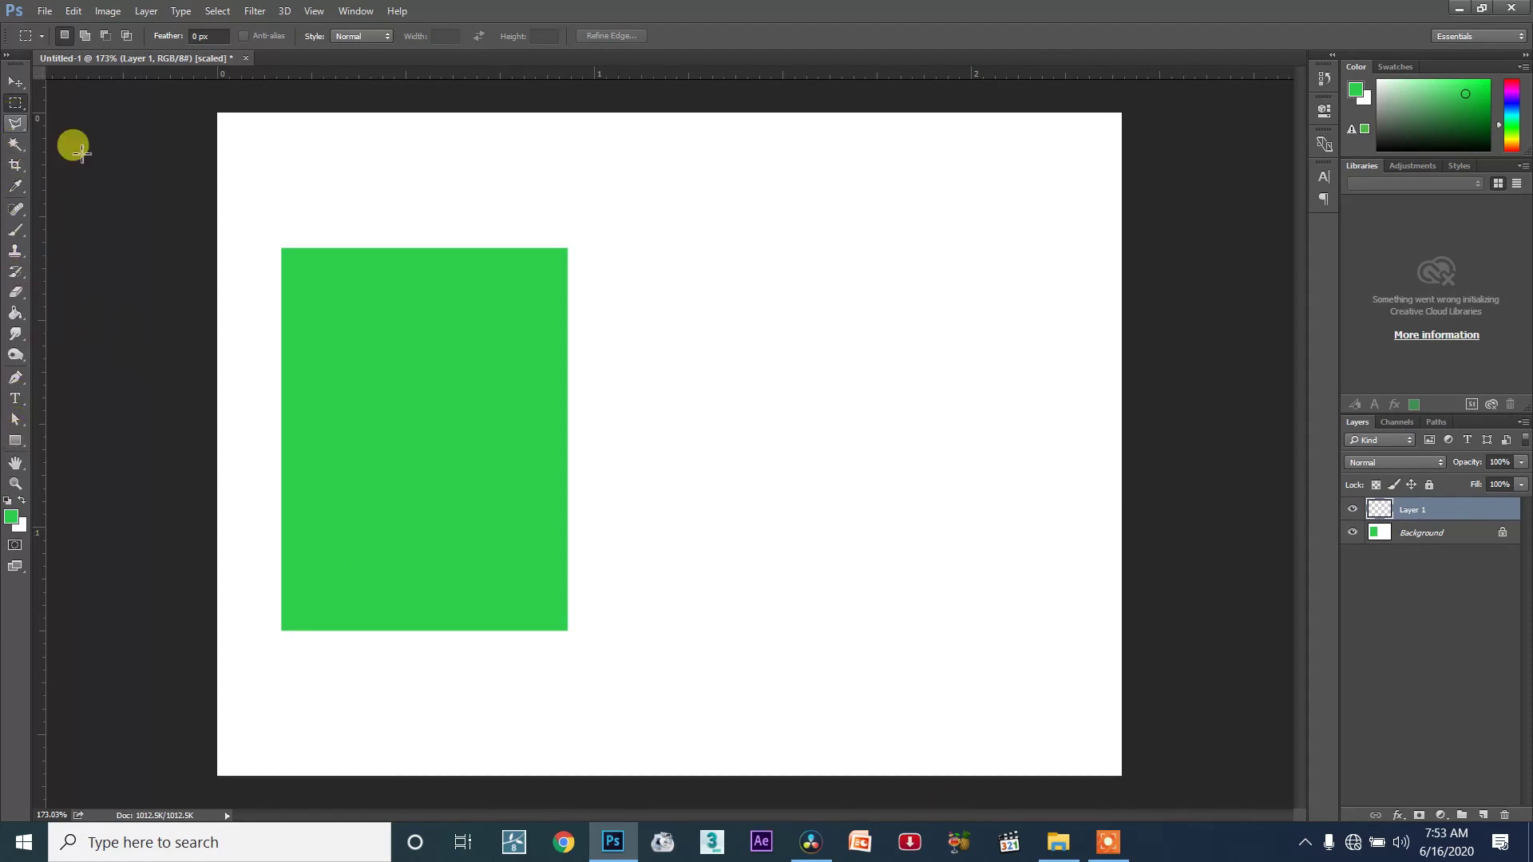
left_click_drag(761, 502, 789, 523)
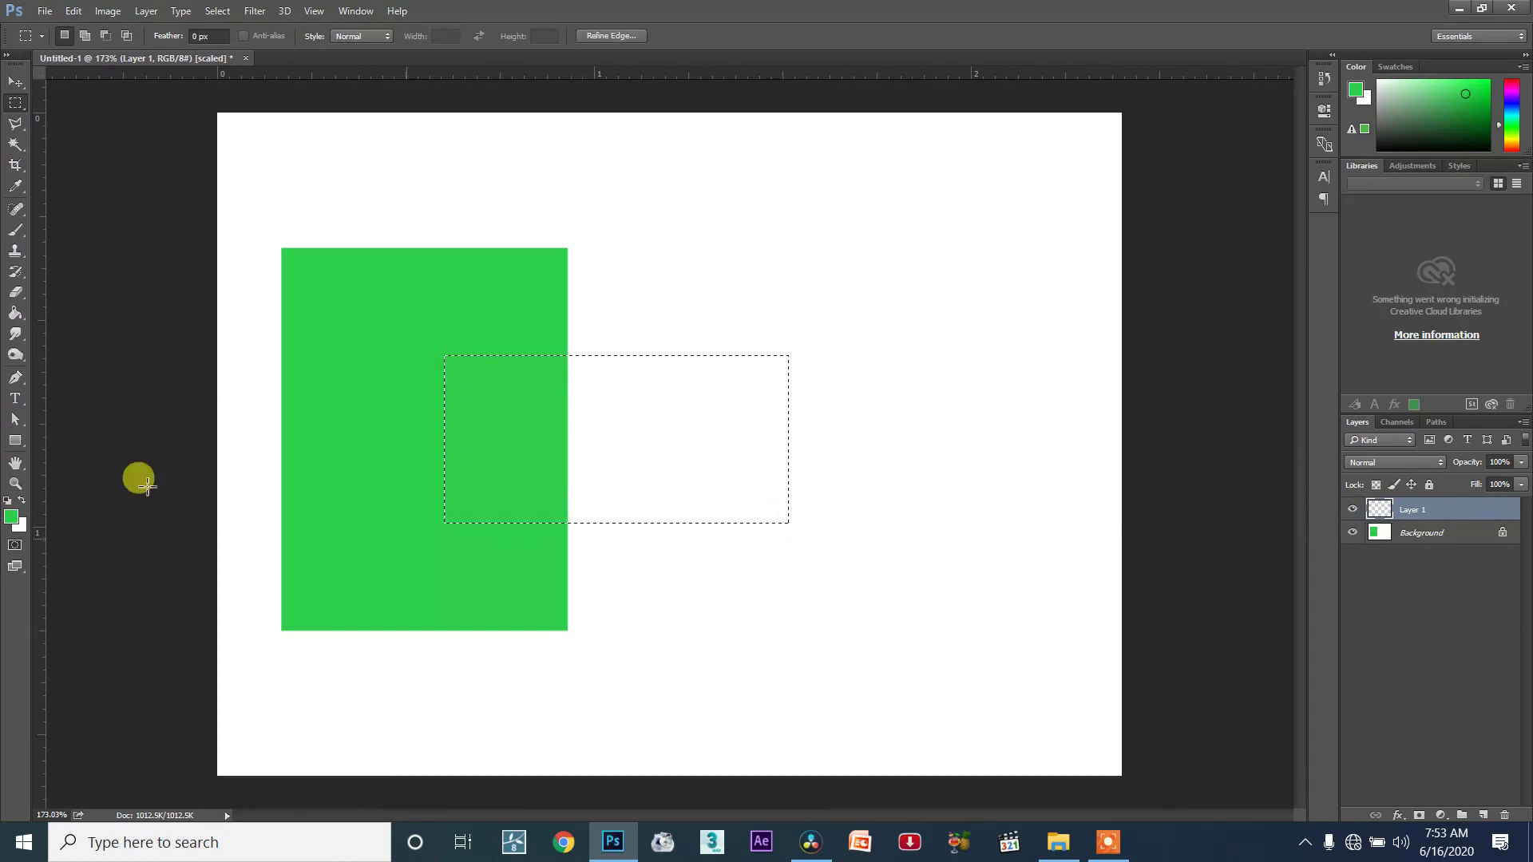
left_click(16, 520)
left_click_drag(1328, 414, 1329, 532)
left_click(1300, 305)
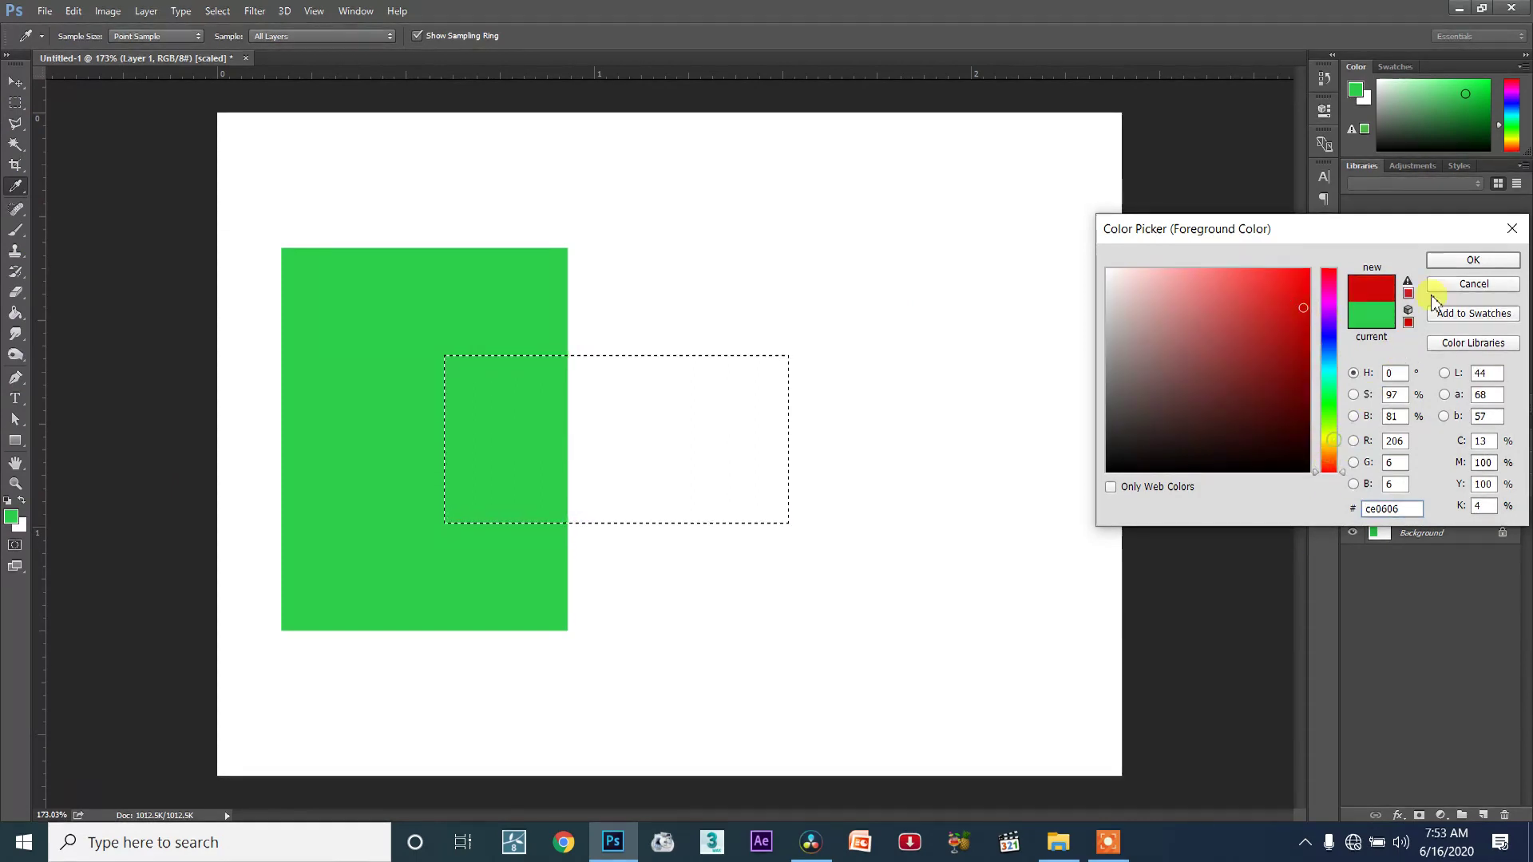
left_click(1446, 260)
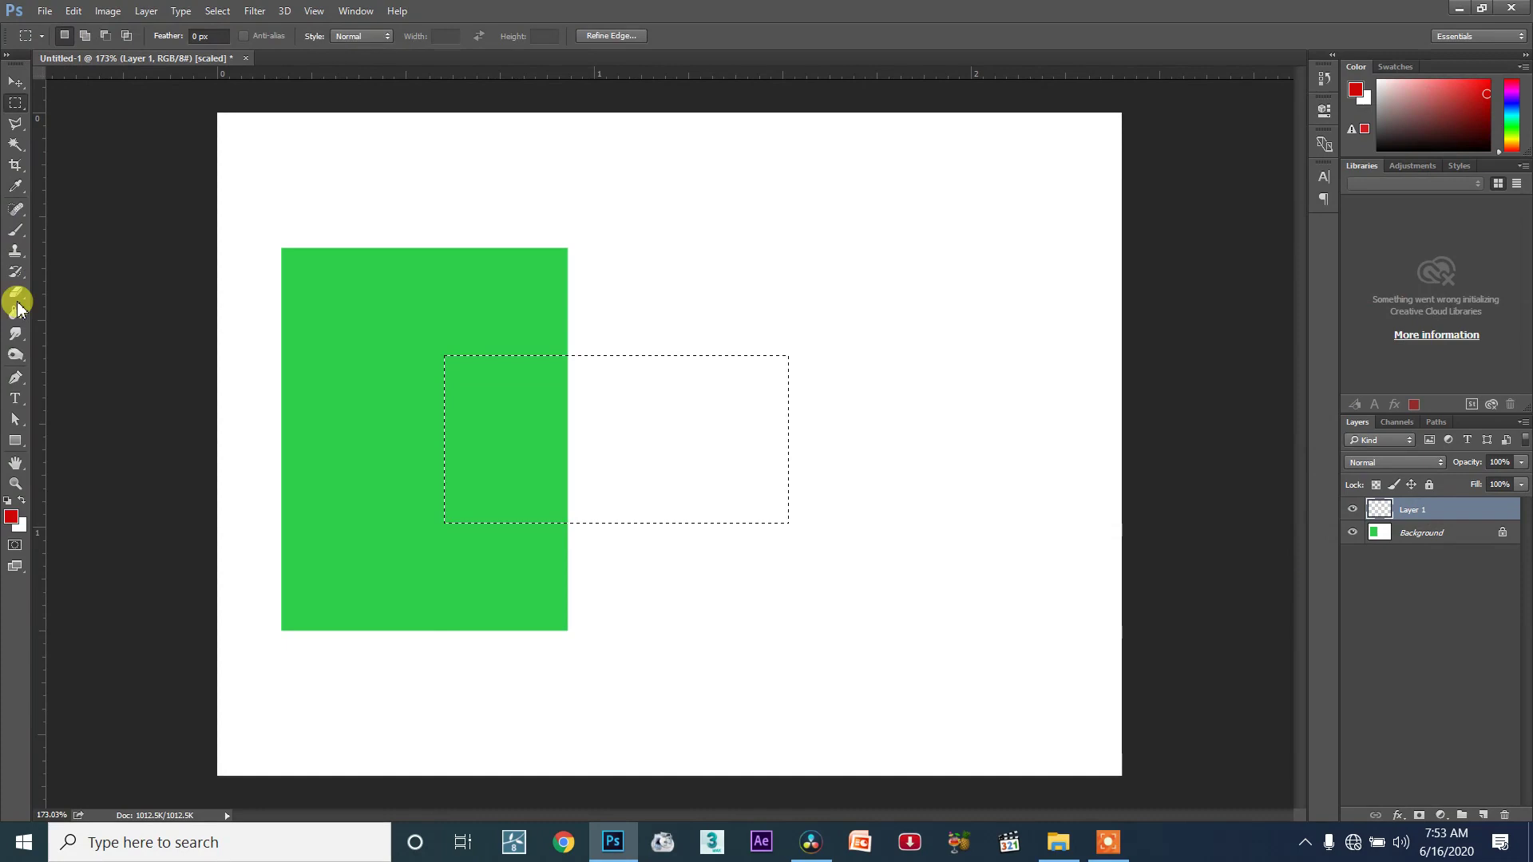
Fill the wide selection with red on Layer 1 using the Paint Bucket and clear the selection.
left_click(16, 307)
left_click(644, 446)
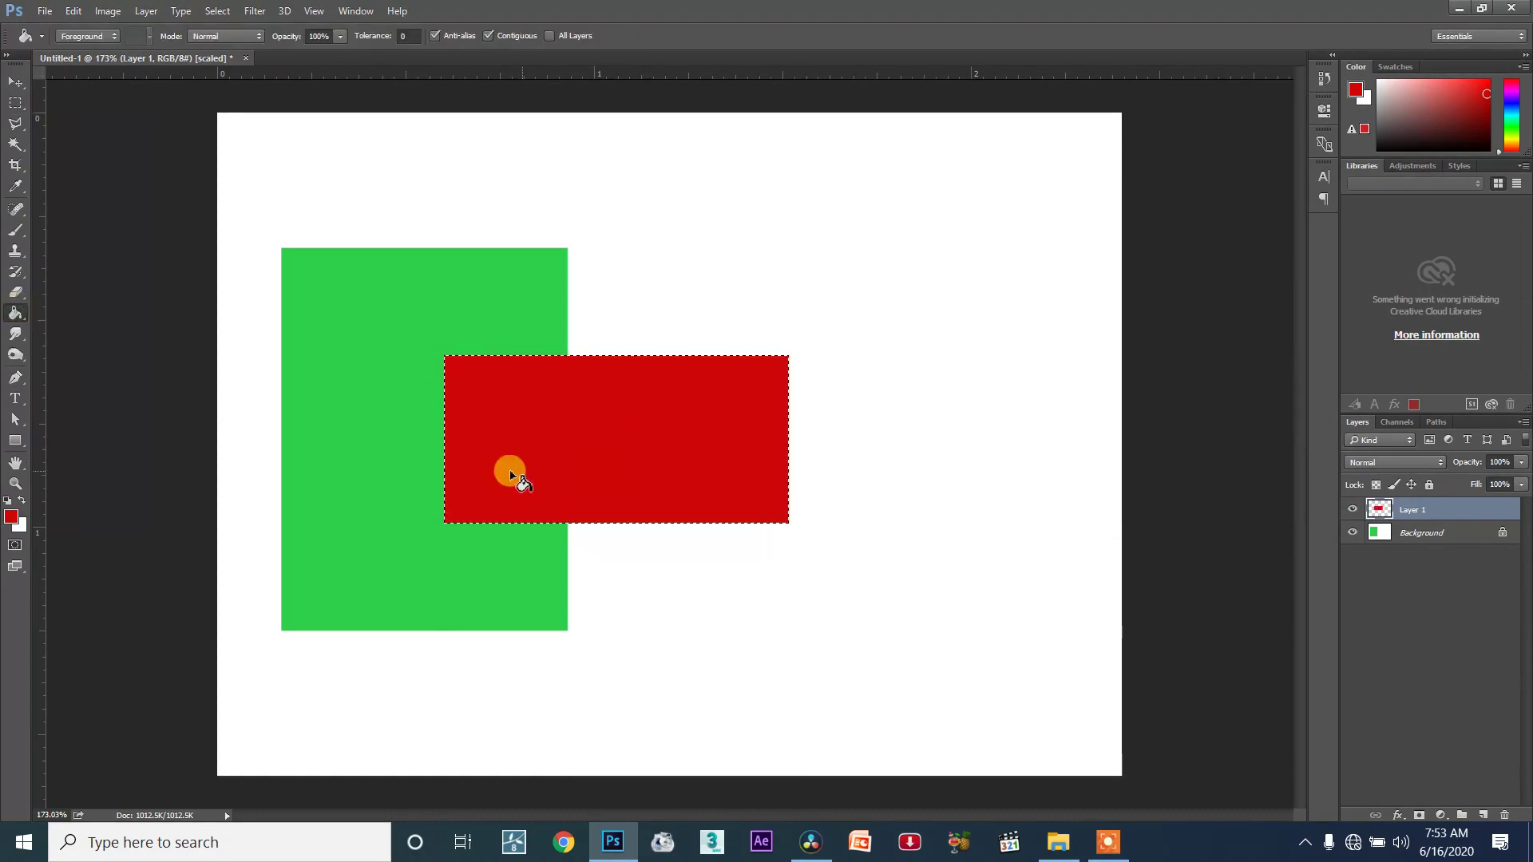
left_click(15, 104)
key("ctrl+d")
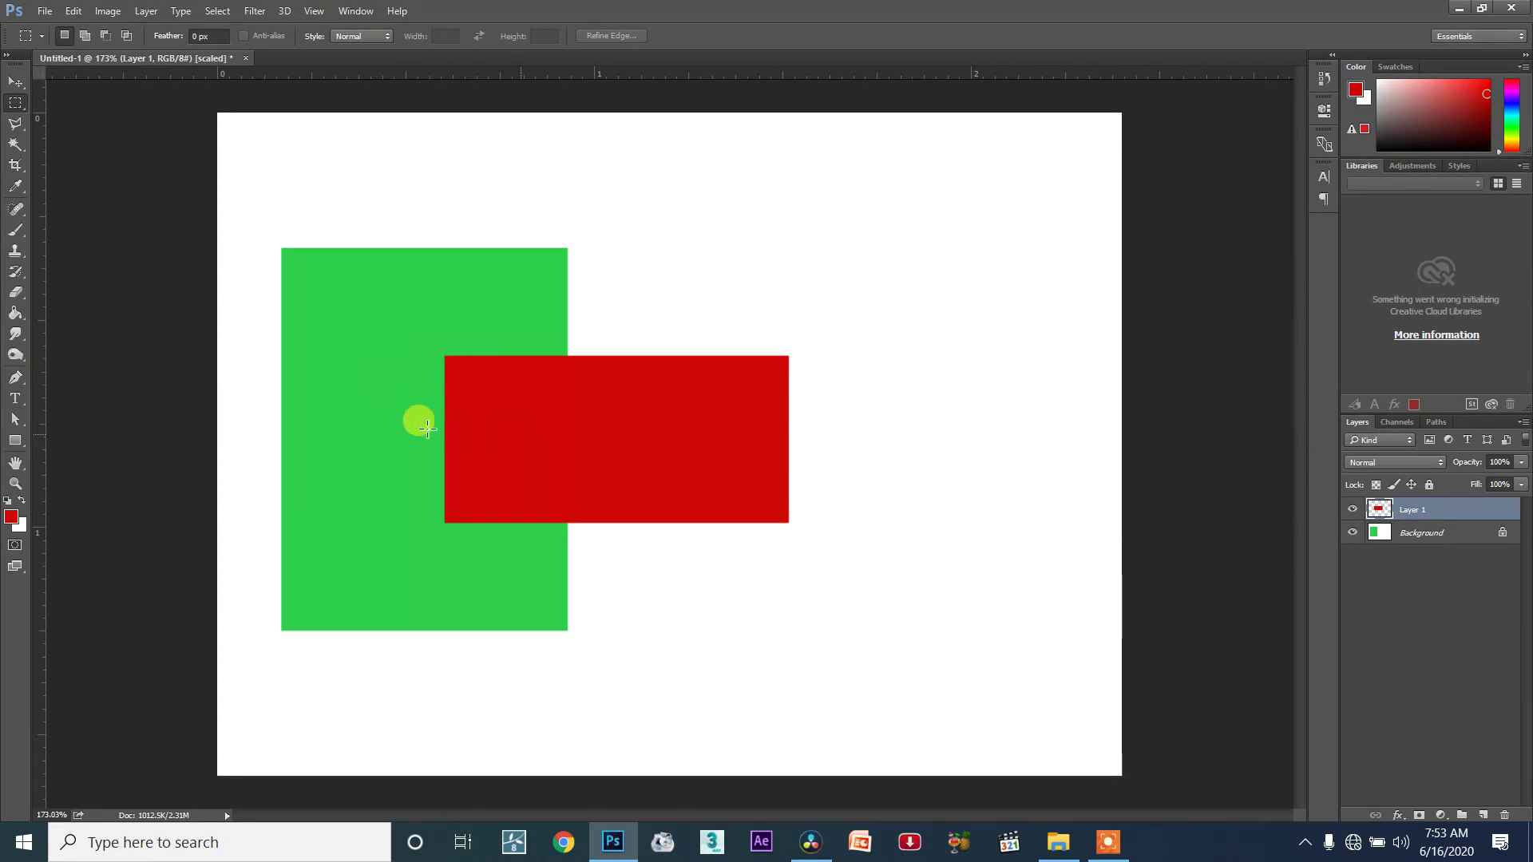
left_click_drag(333, 384, 397, 577)
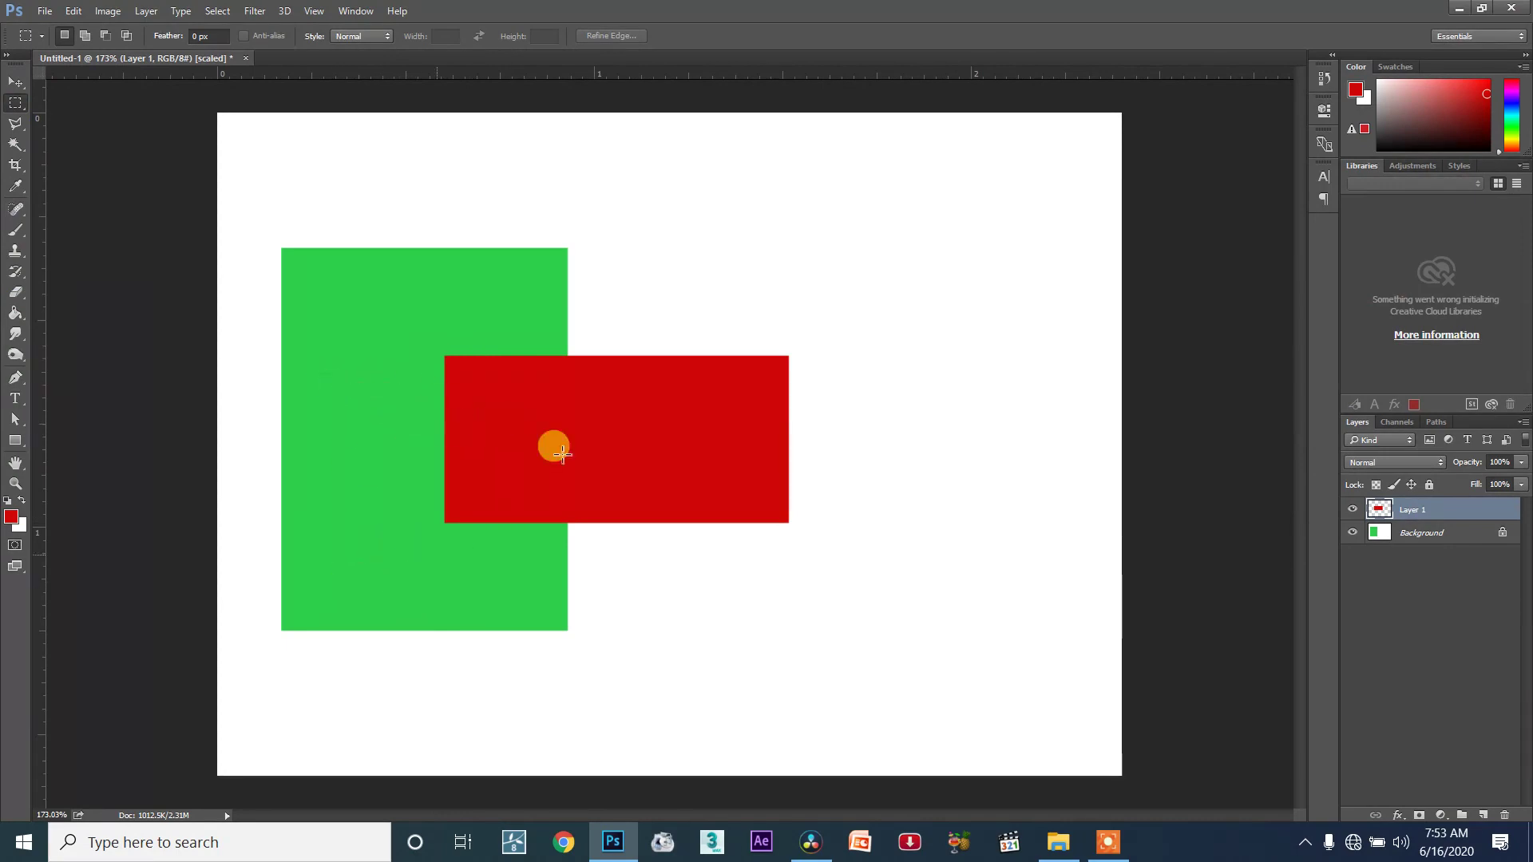
left_click(520, 406)
left_click_drag(623, 503, 732, 506)
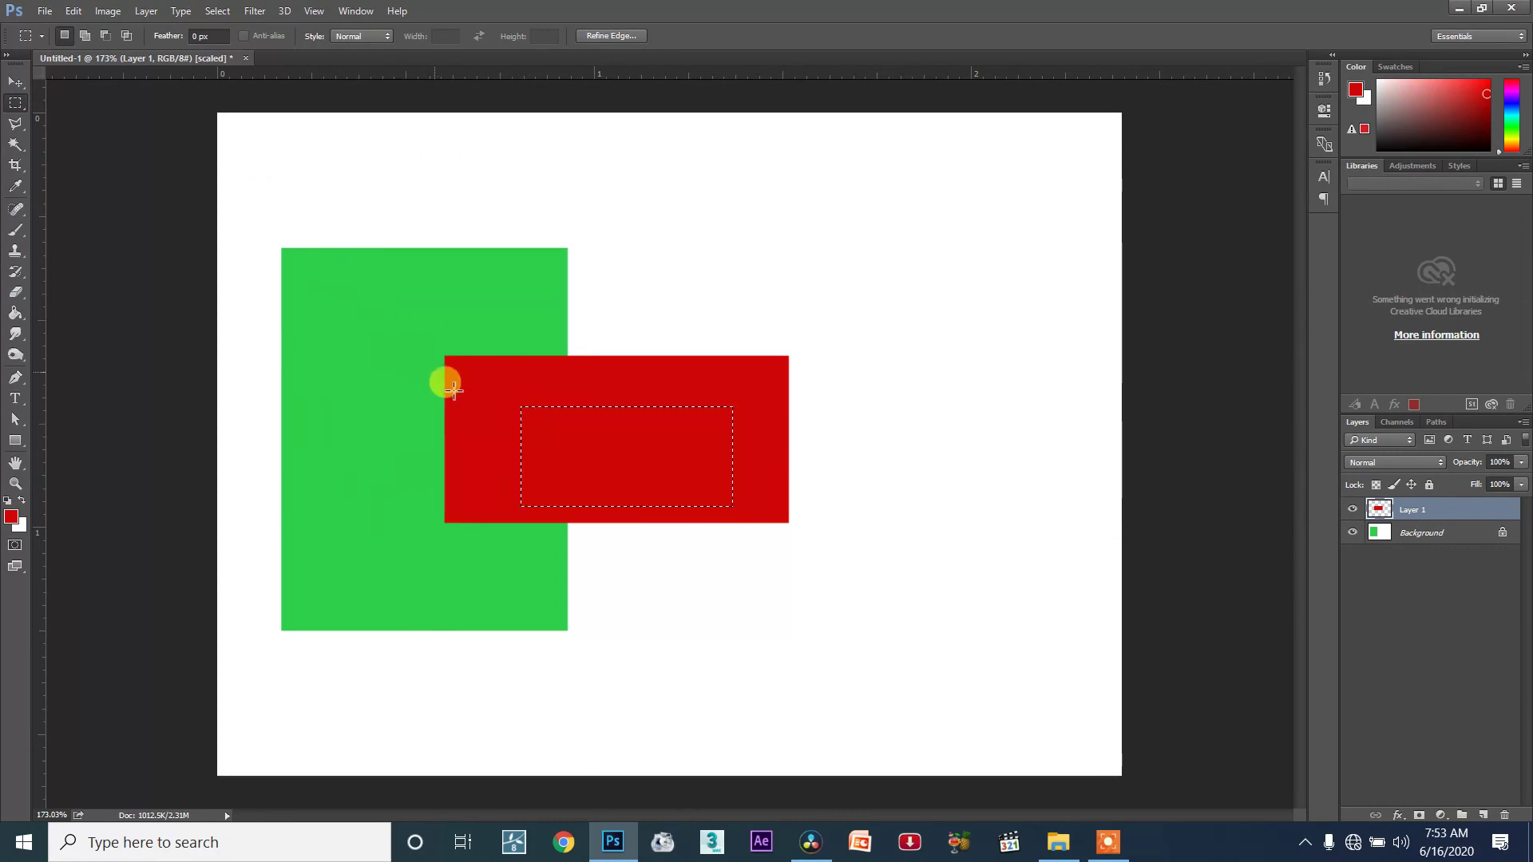
left_click(1478, 598)
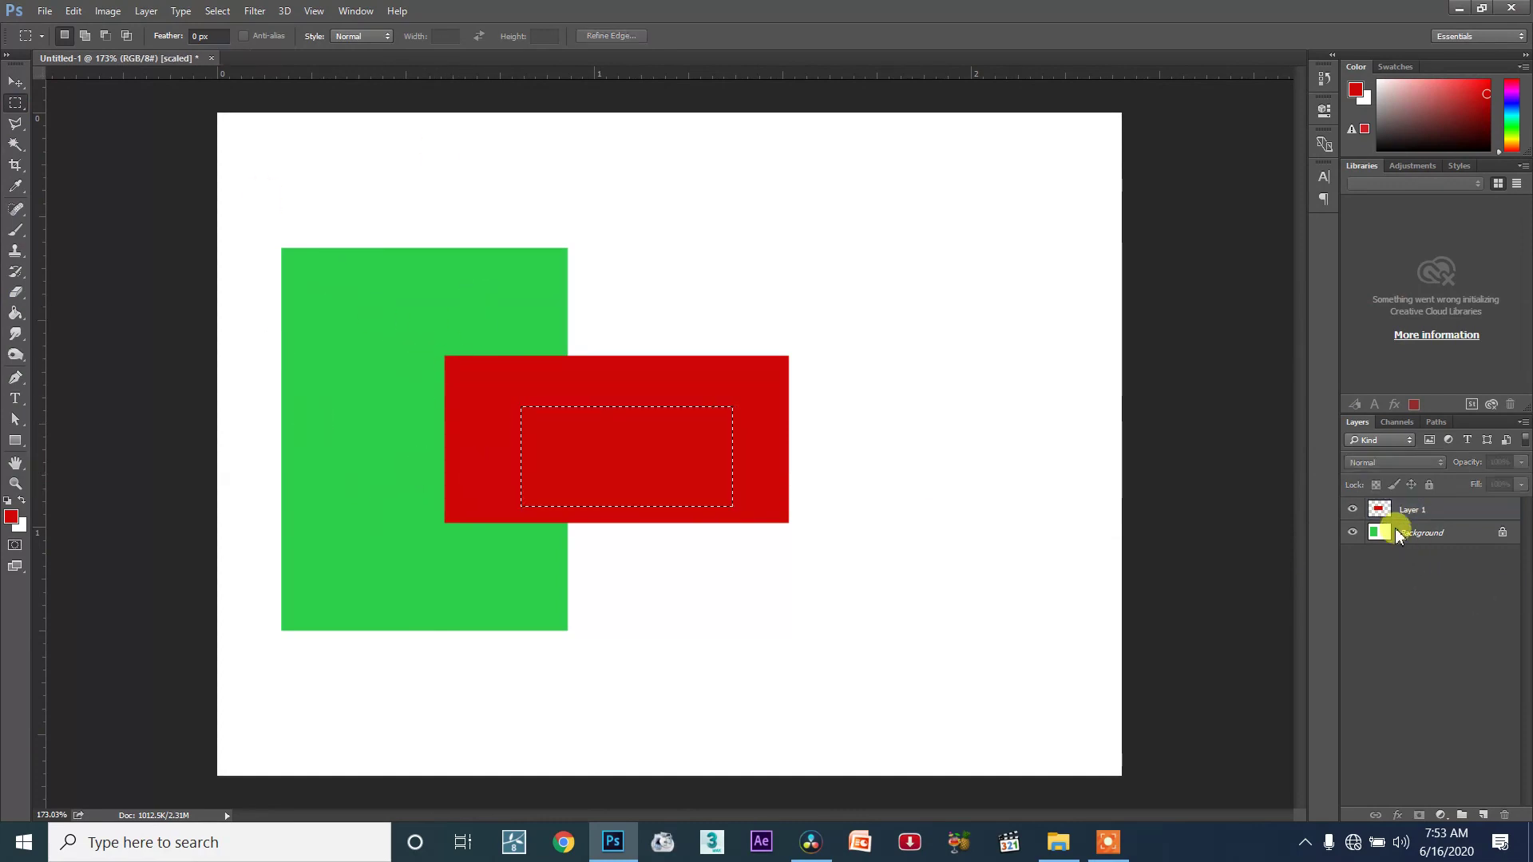
left_click(1019, 581)
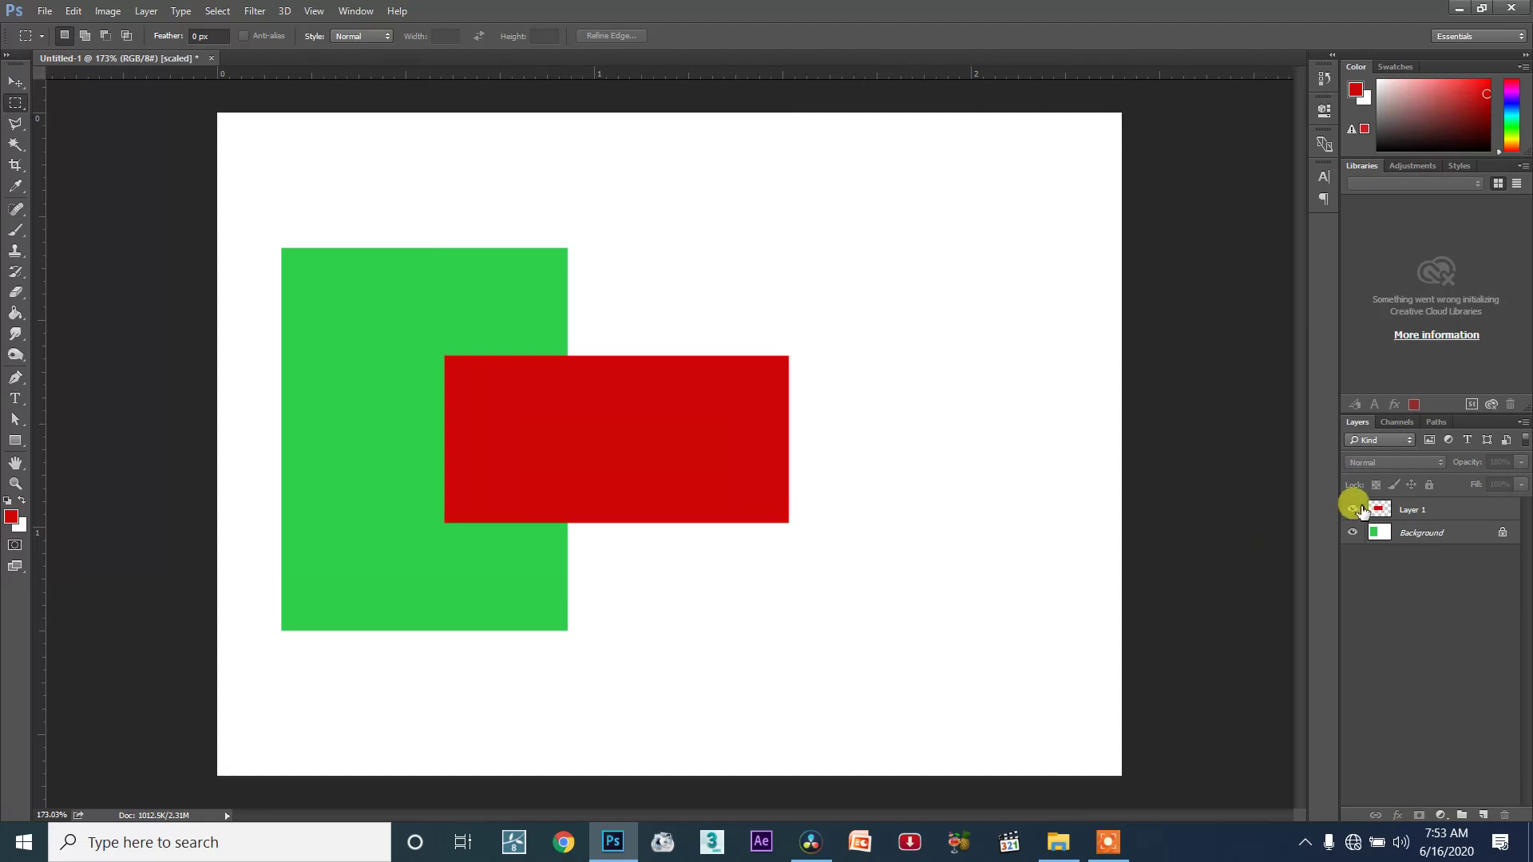
Hide and show Layer 1, and do the same with the Background, to compare each layer's content.
left_click(1353, 510)
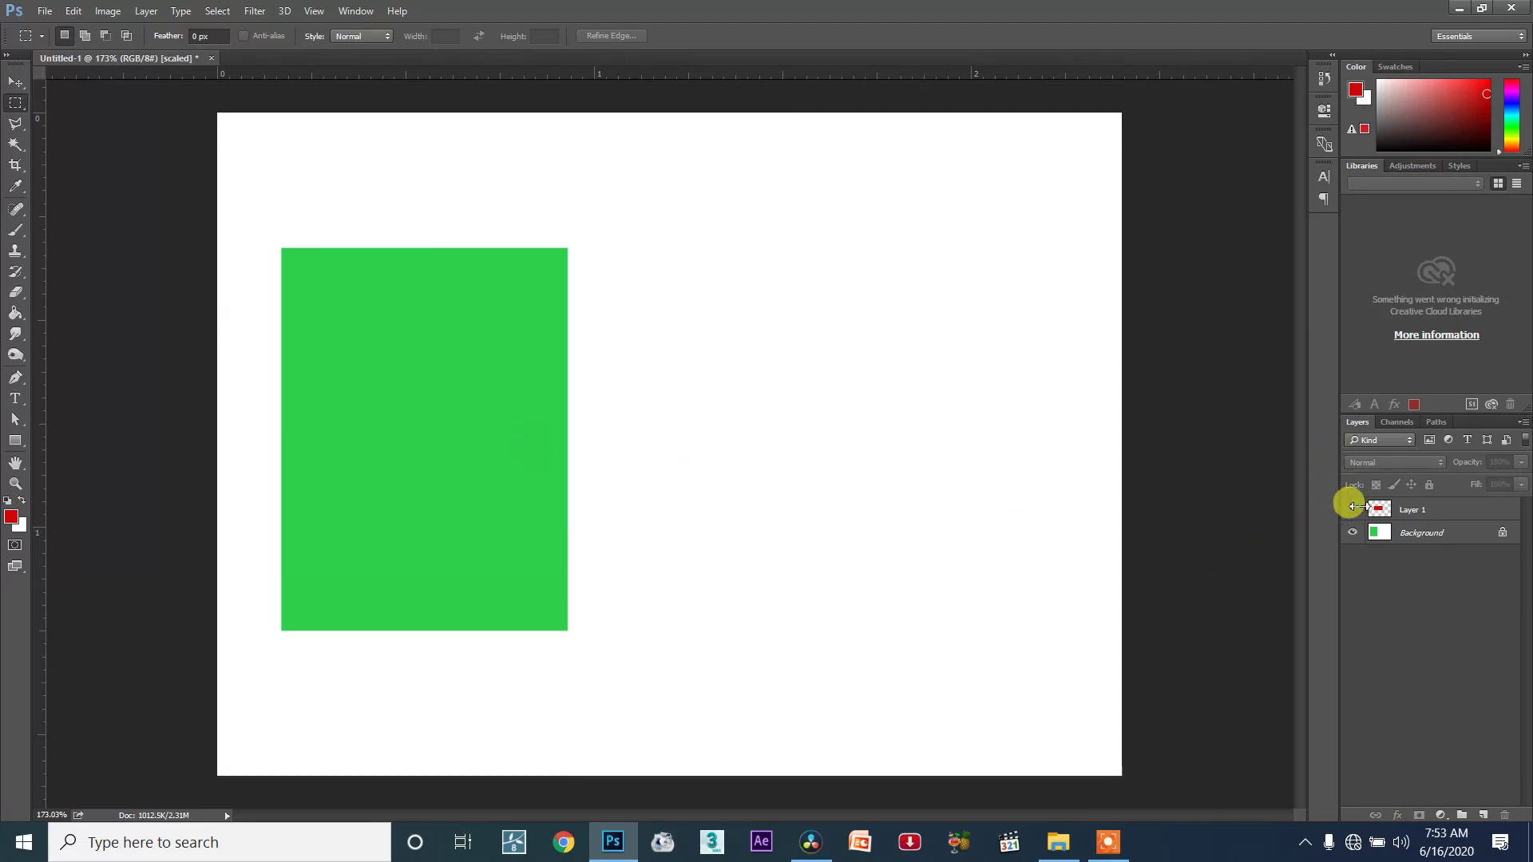
left_click(1352, 508)
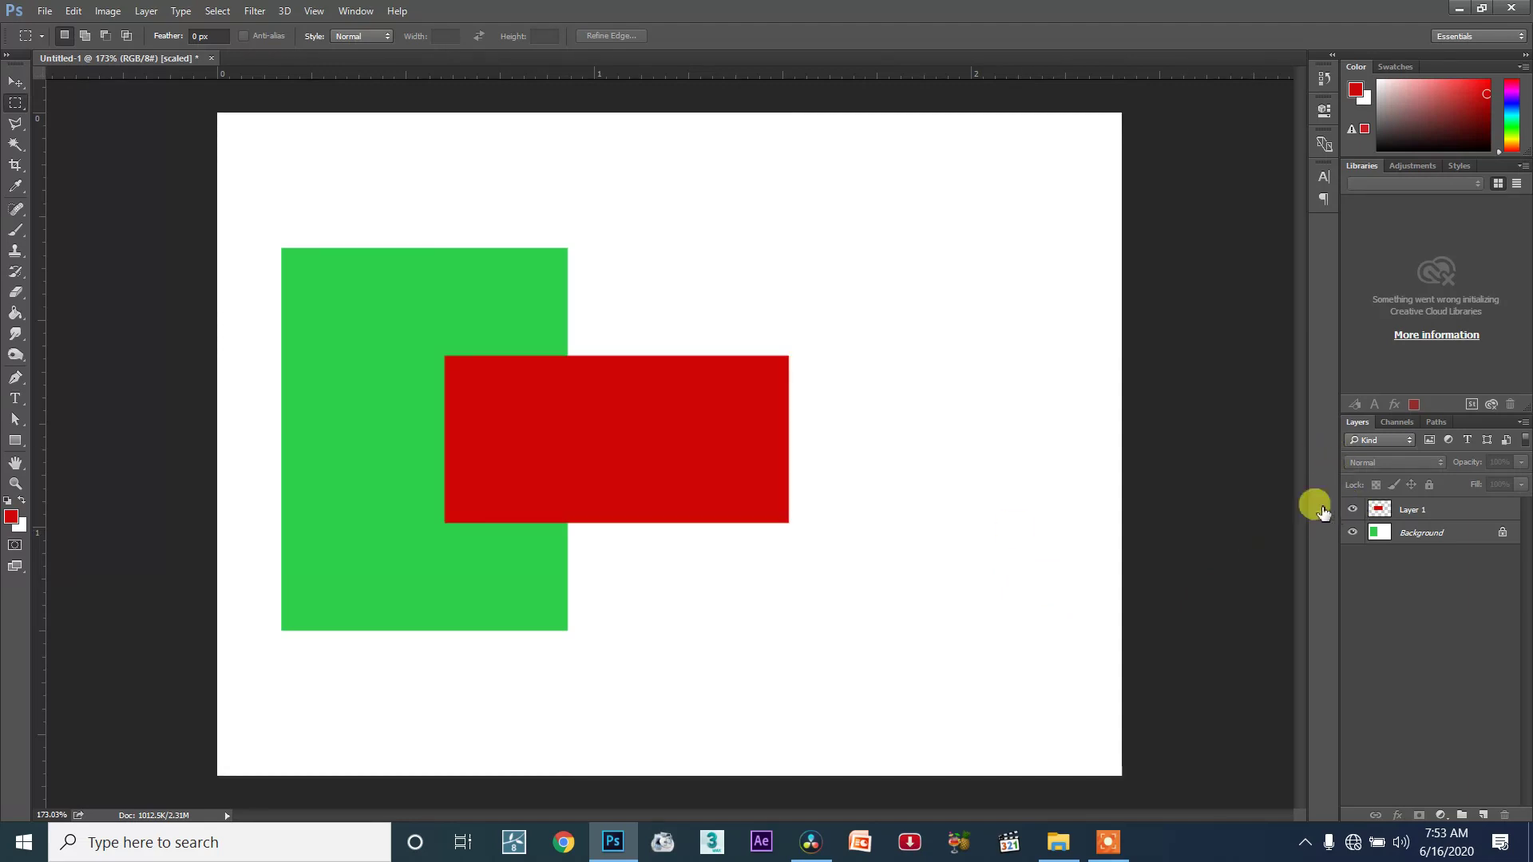
left_click(1353, 532)
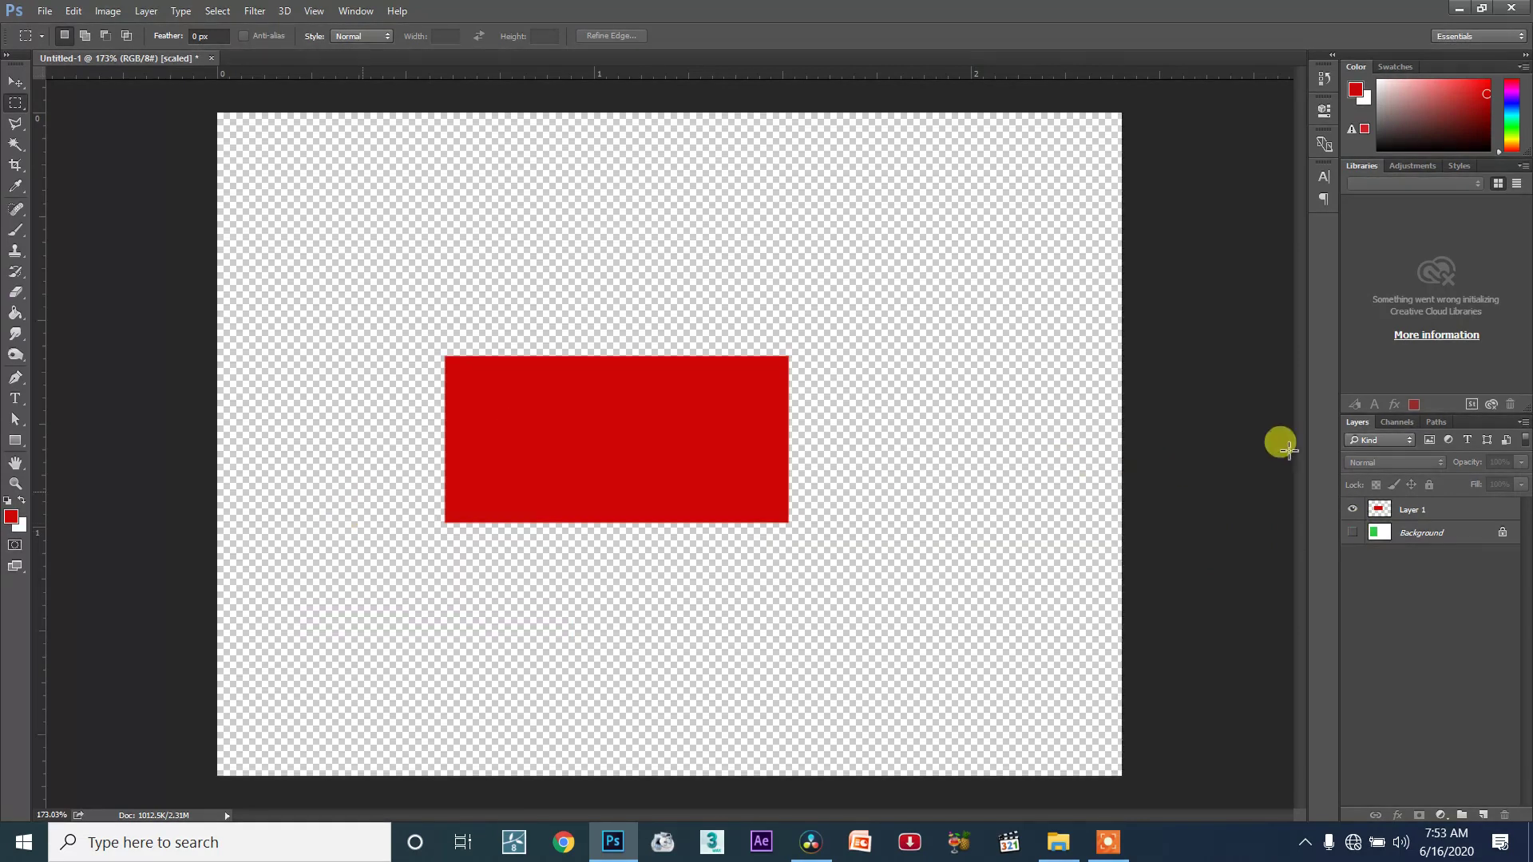
left_click(1354, 533)
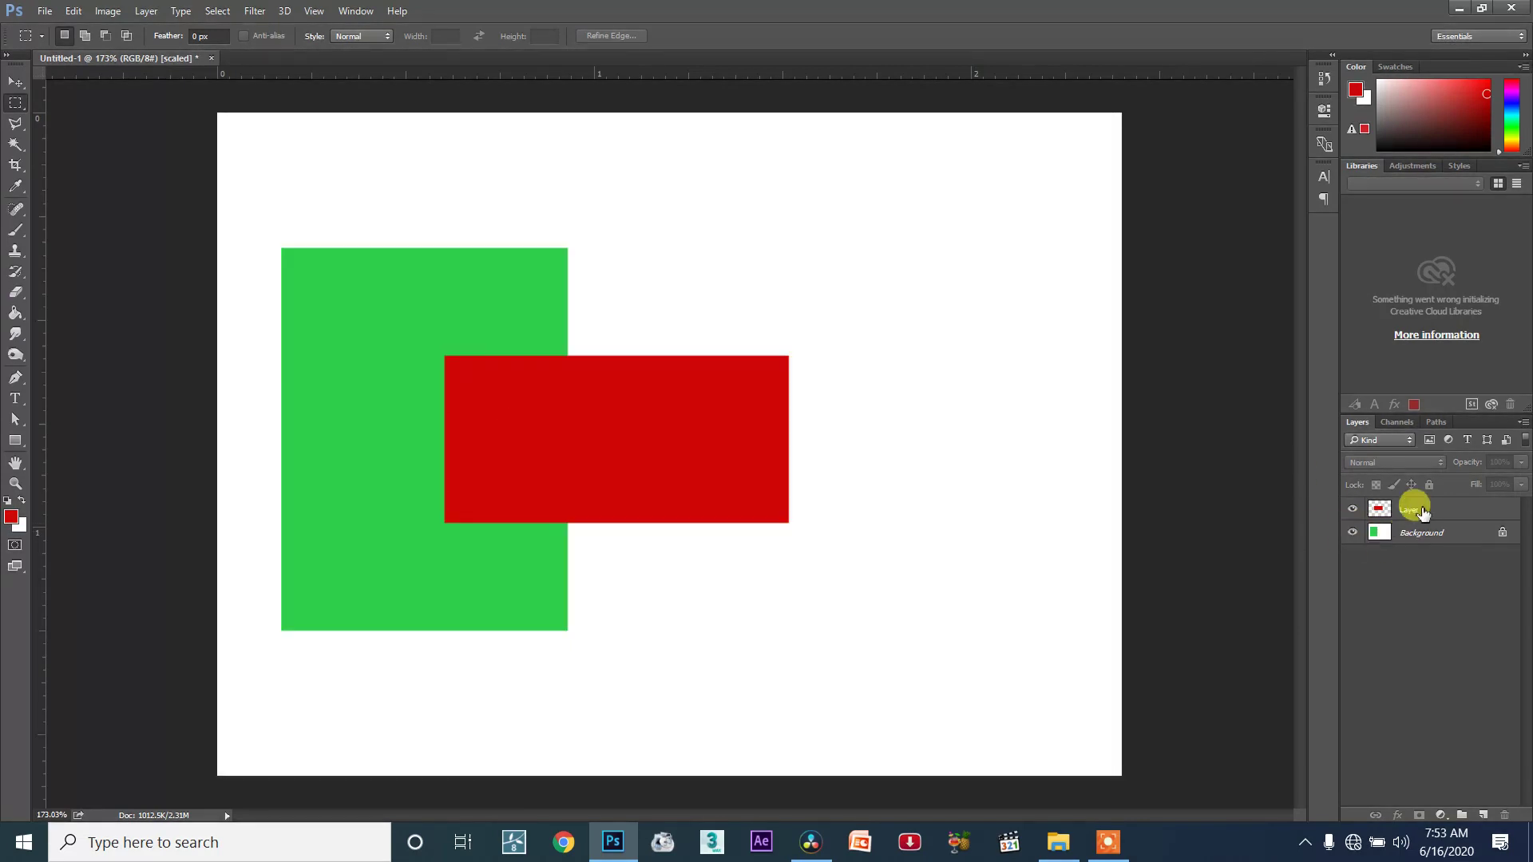
Add a new layer above Layer 1 and make a large rectangular selection overlapping the green and red rectangles.
left_click(1413, 508)
left_click(1483, 816)
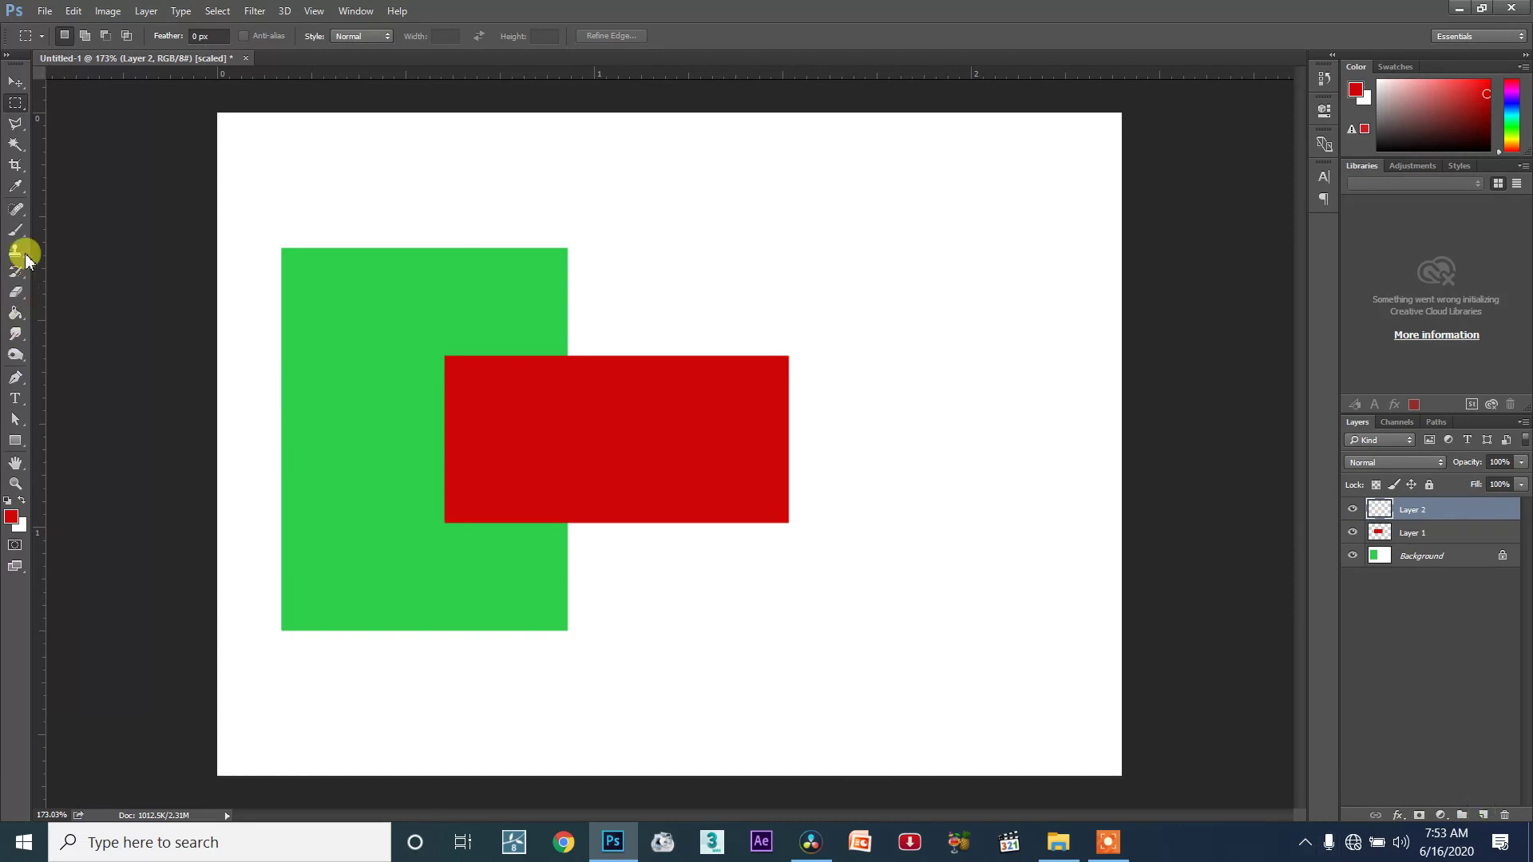
left_click_drag(525, 207, 1025, 463)
Change the foreground color to a light blue in the Color Picker.
left_click(16, 440)
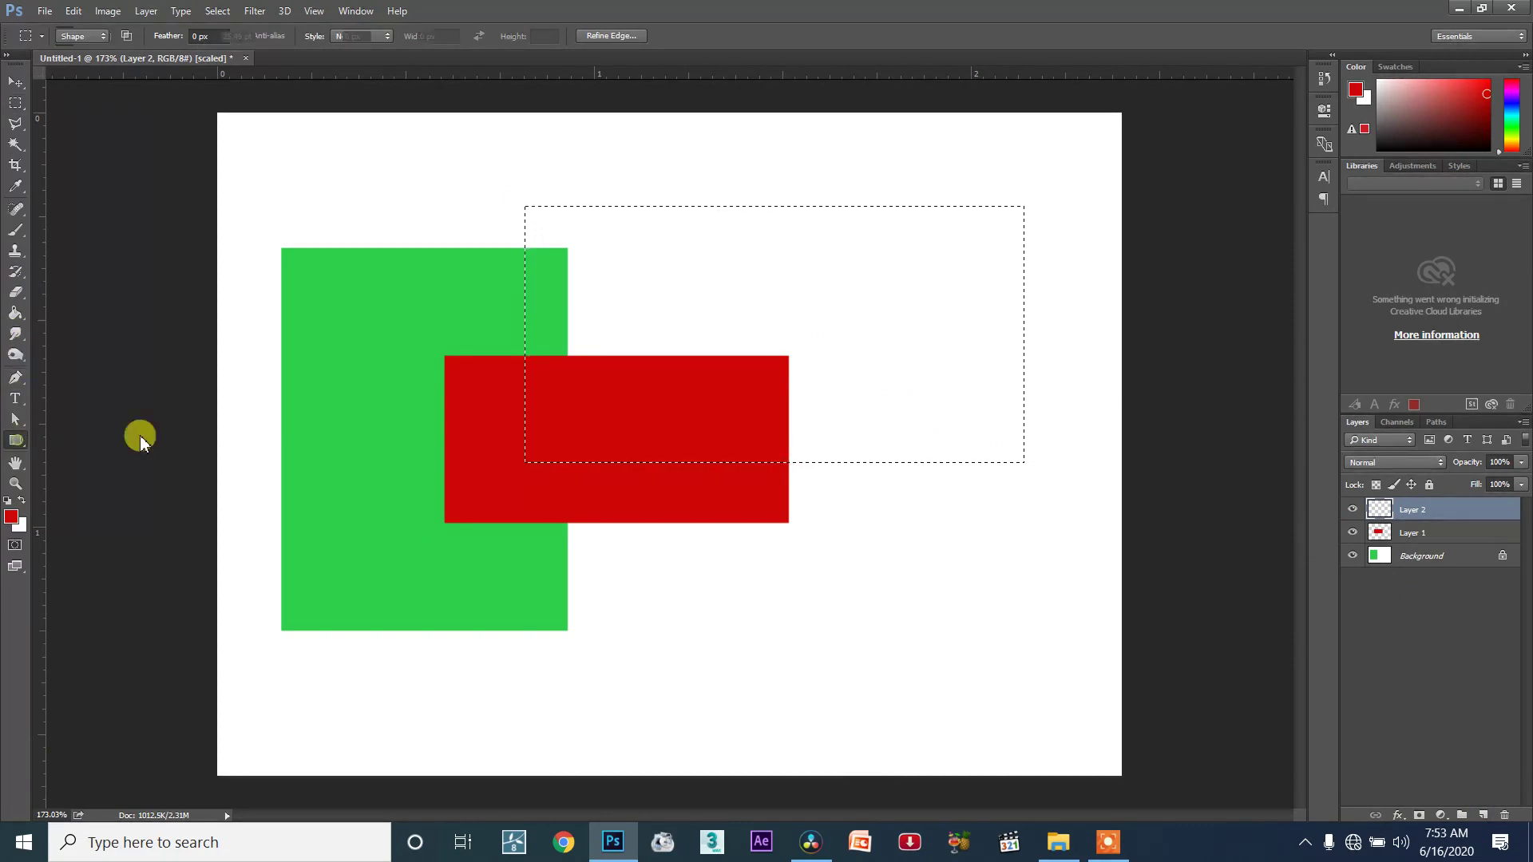
left_click(12, 516)
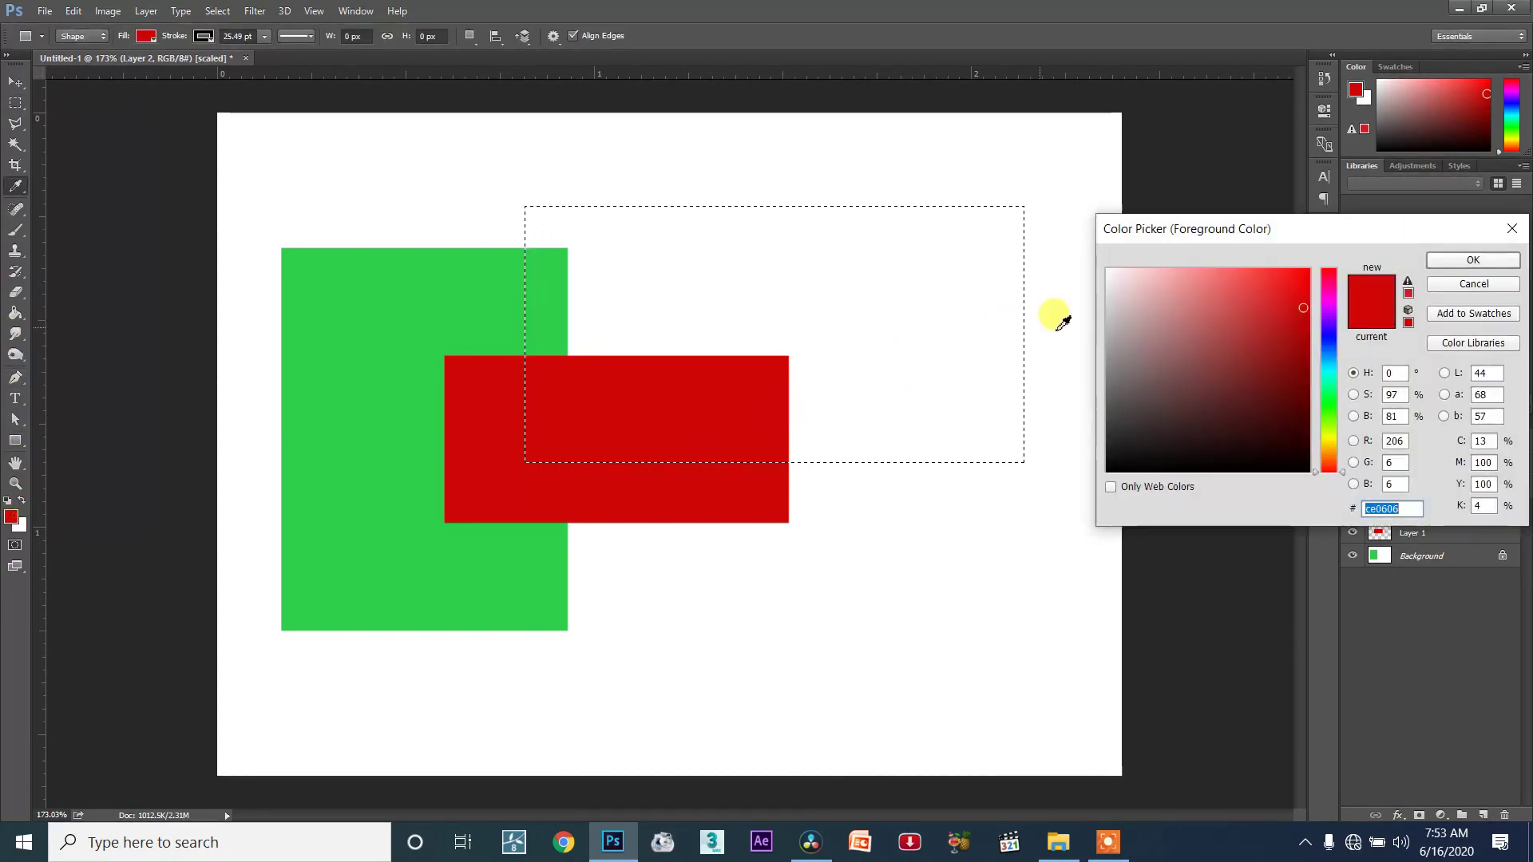
left_click(1330, 363)
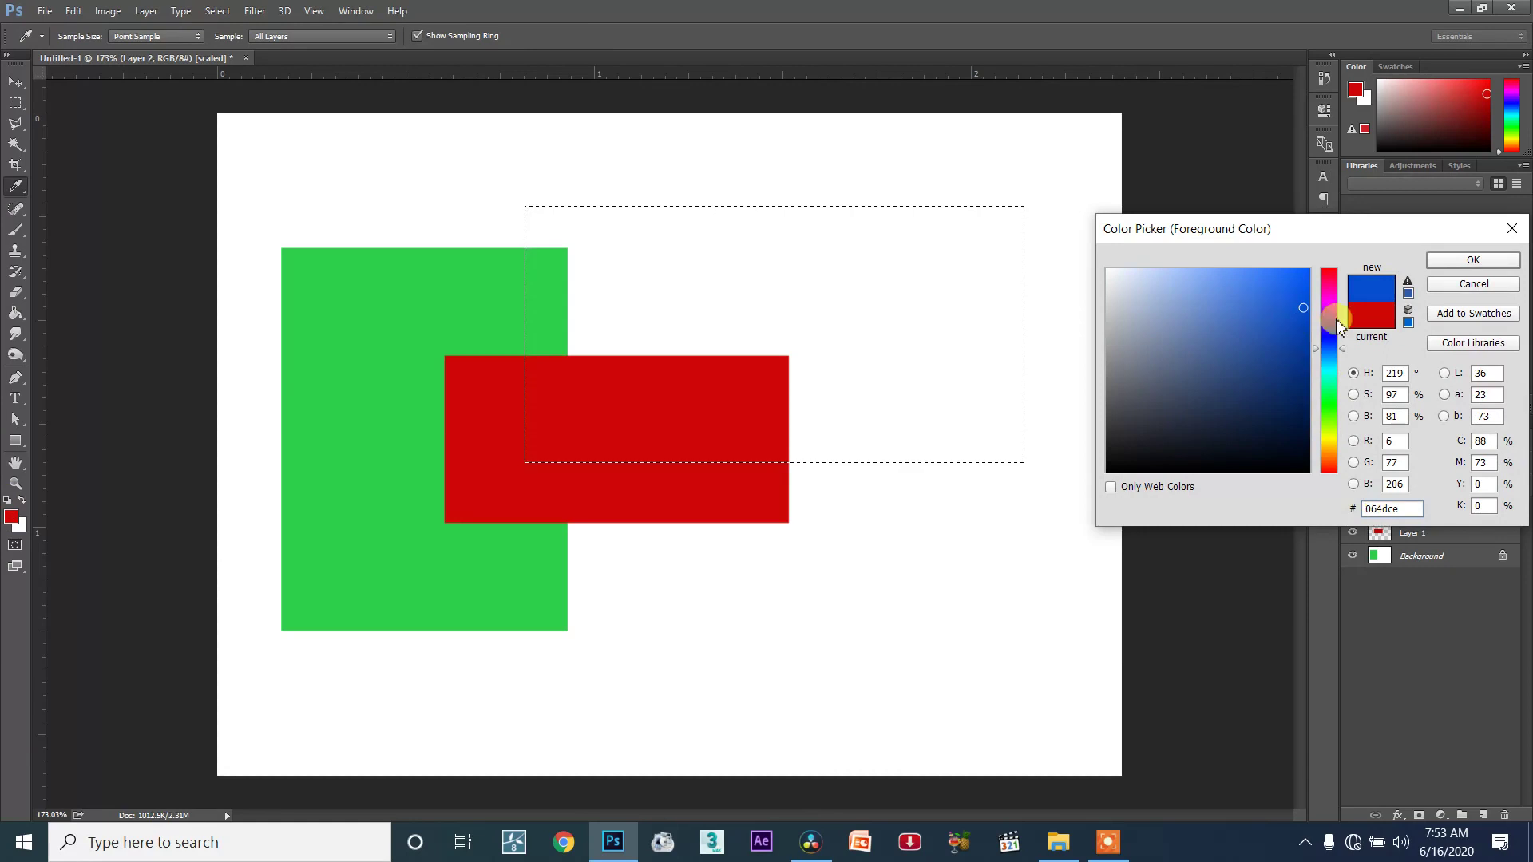
left_click(1334, 341)
left_click_drag(1334, 346, 1333, 358)
left_click(1473, 261)
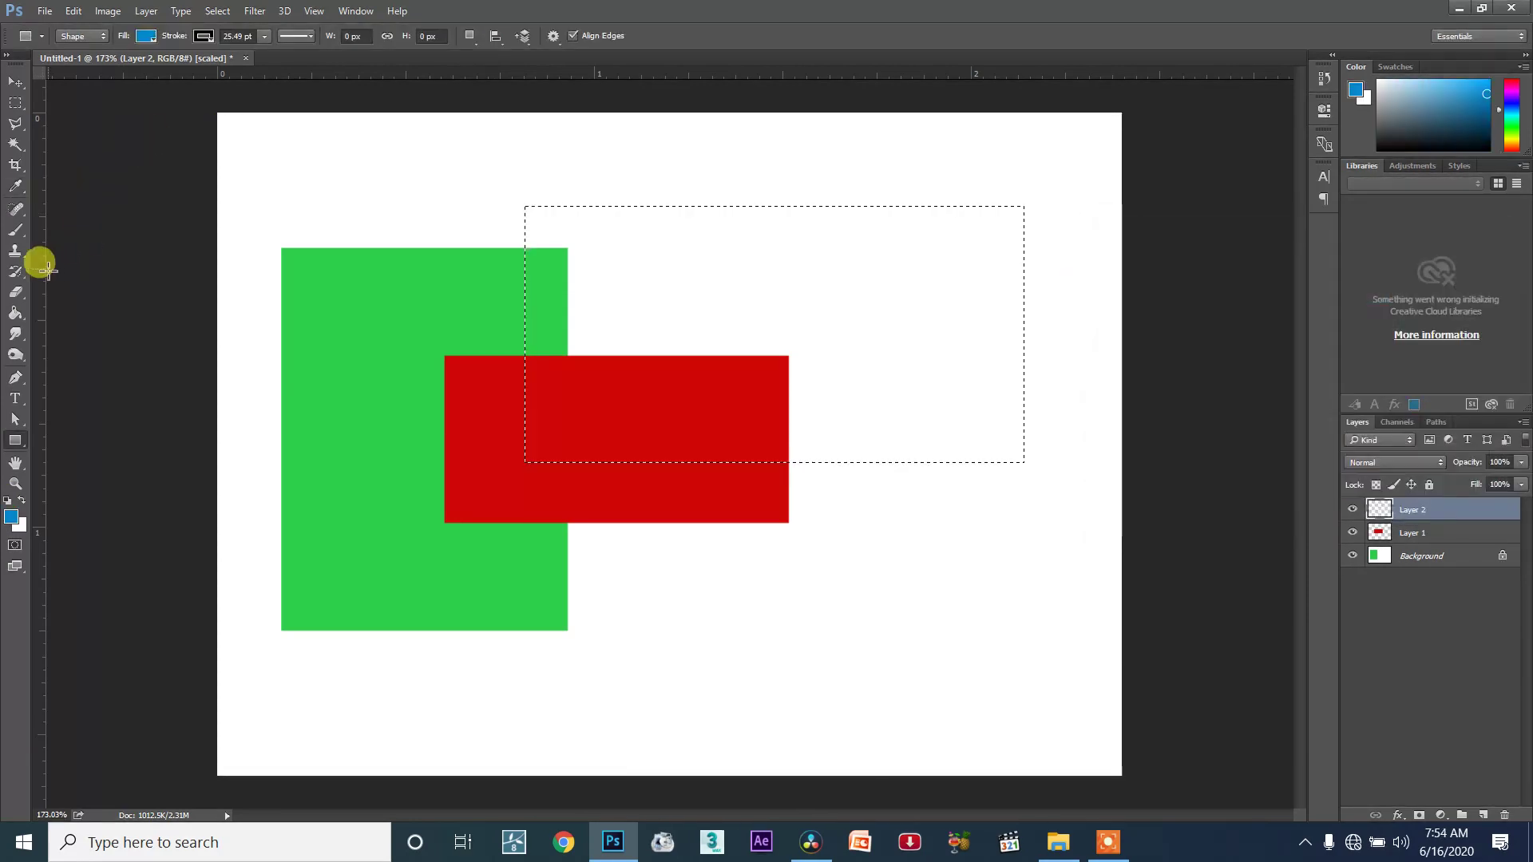
Fill the large rectangular selection on Layer 2 with blue using the Paint Bucket and clear the selection.
left_click(15, 312)
left_click(693, 329)
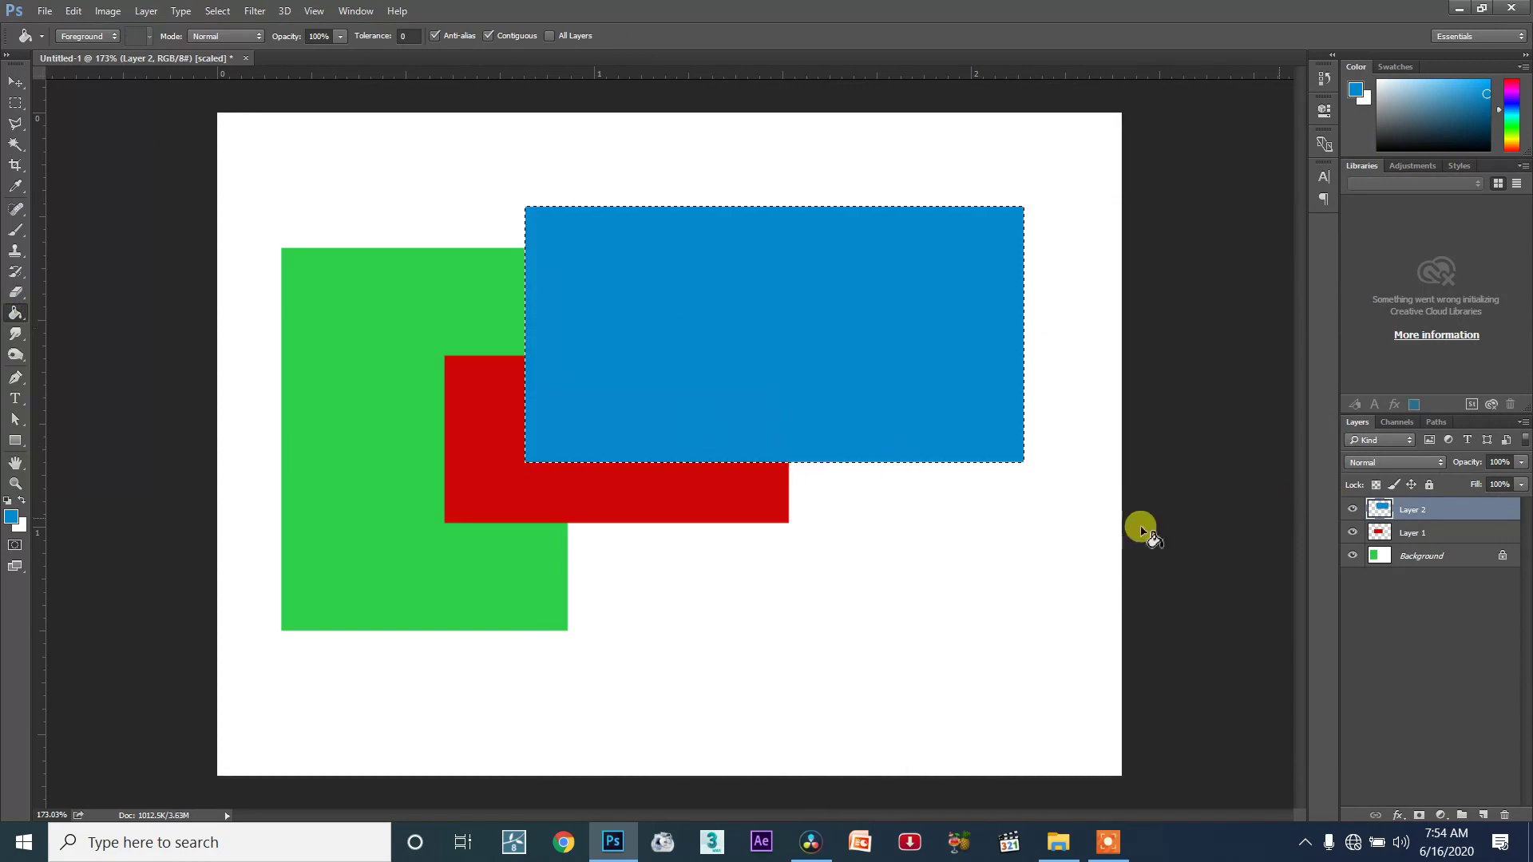
left_click(15, 102)
left_click(335, 320)
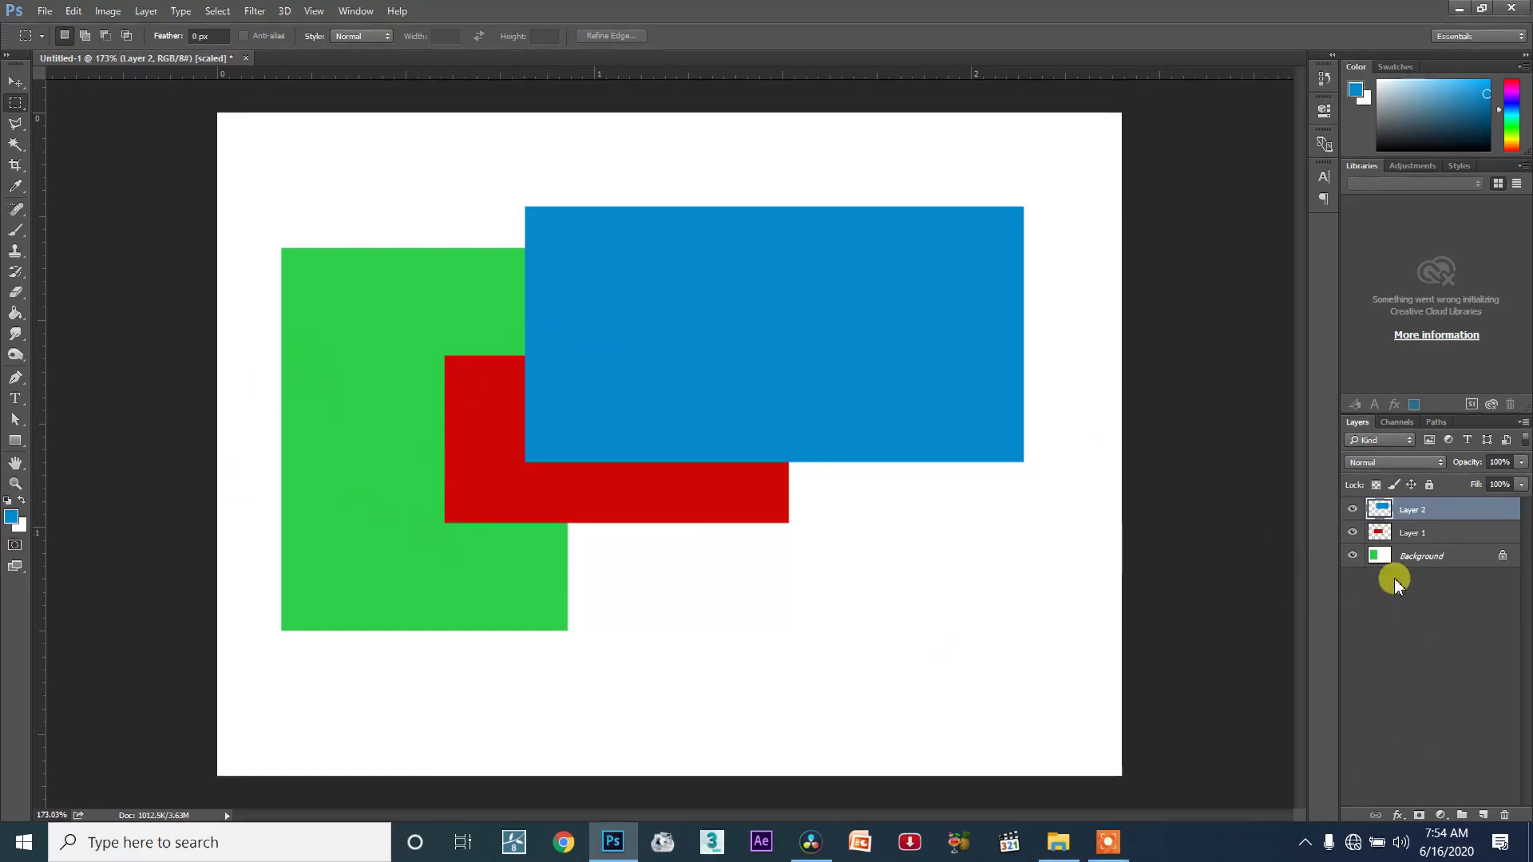
Switch to DaVinci Resolve and arrange nodes 01, contrast, Offset and RGB in a rising diagonal in the node graph.
left_click(811, 842)
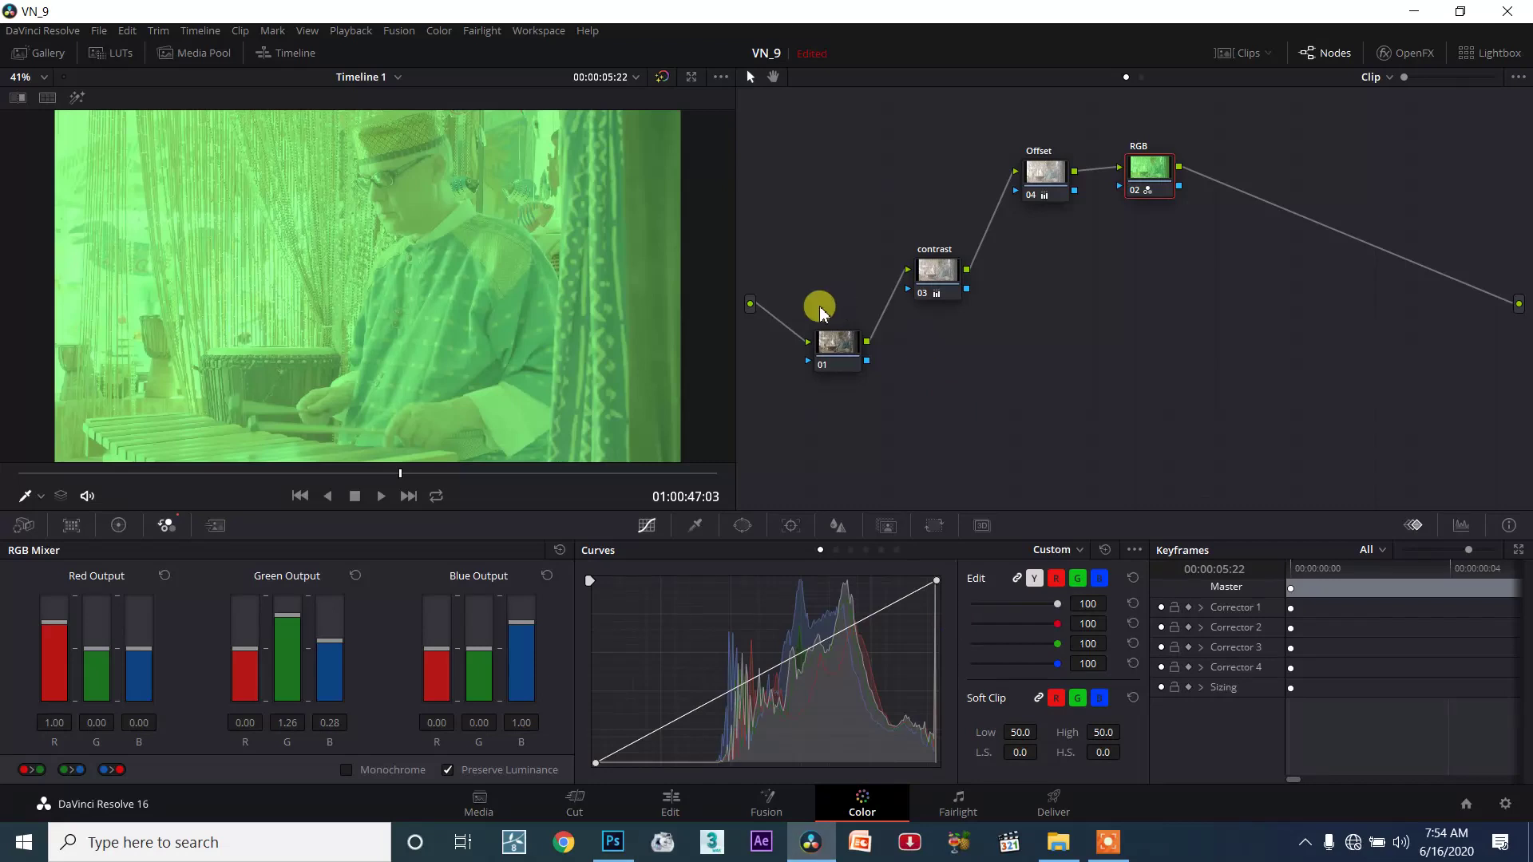
left_click_drag(828, 352, 823, 408)
left_click_drag(922, 311, 888, 357)
left_click_drag(1047, 189, 1003, 256)
left_click_drag(1150, 177, 1086, 205)
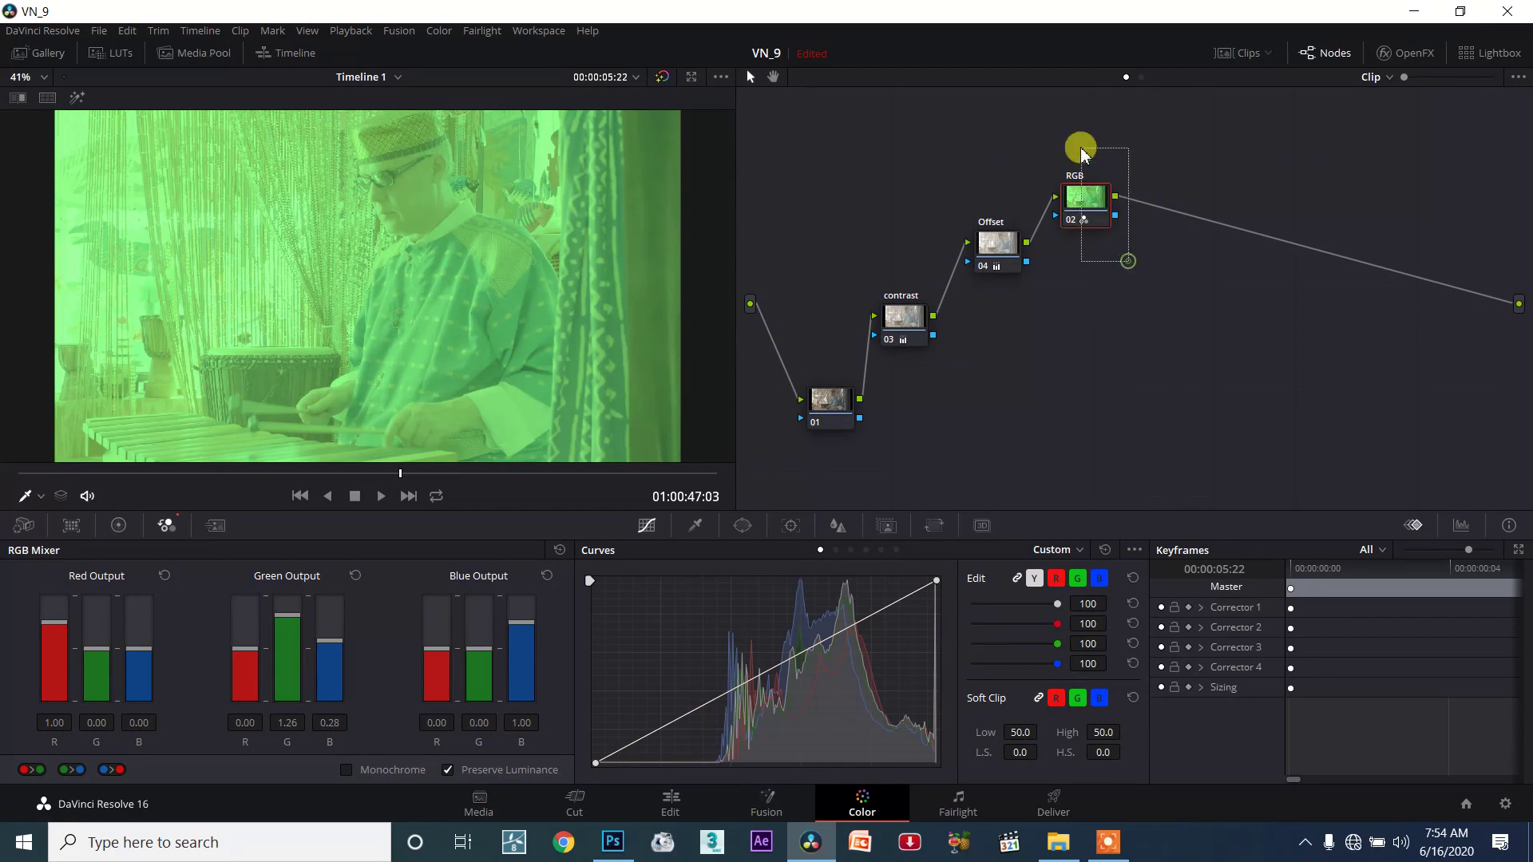
Reorder the serial chain to RGB, contrast, Offset and node 01, connected from source to output, and space the nodes out diagonally.
left_click_drag(1084, 206, 964, 402)
left_click_drag(828, 411, 874, 318)
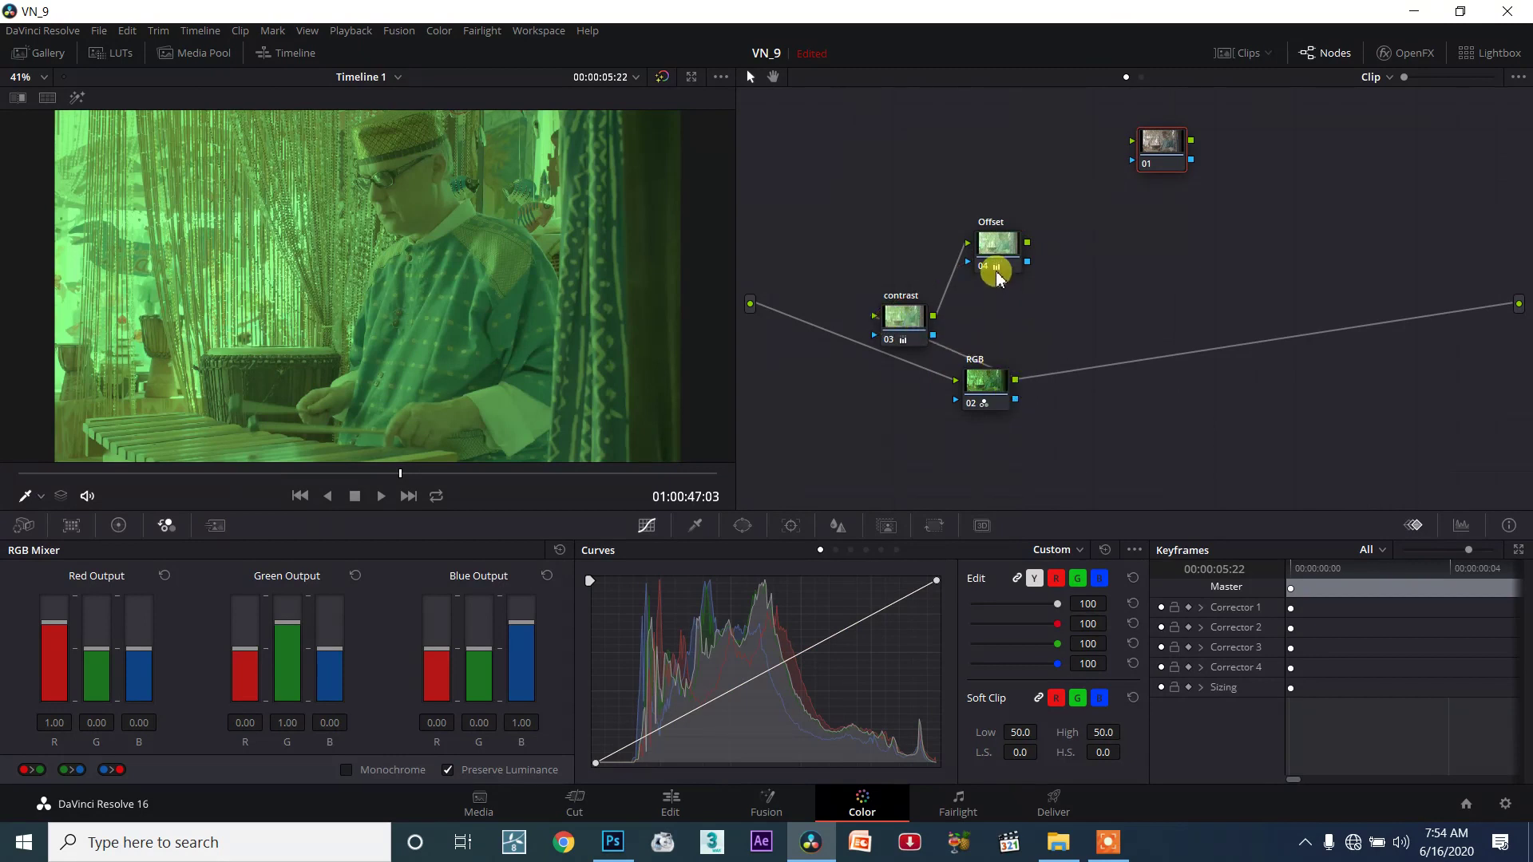
left_click_drag(995, 318, 1023, 301)
left_click_drag(999, 247, 1519, 304)
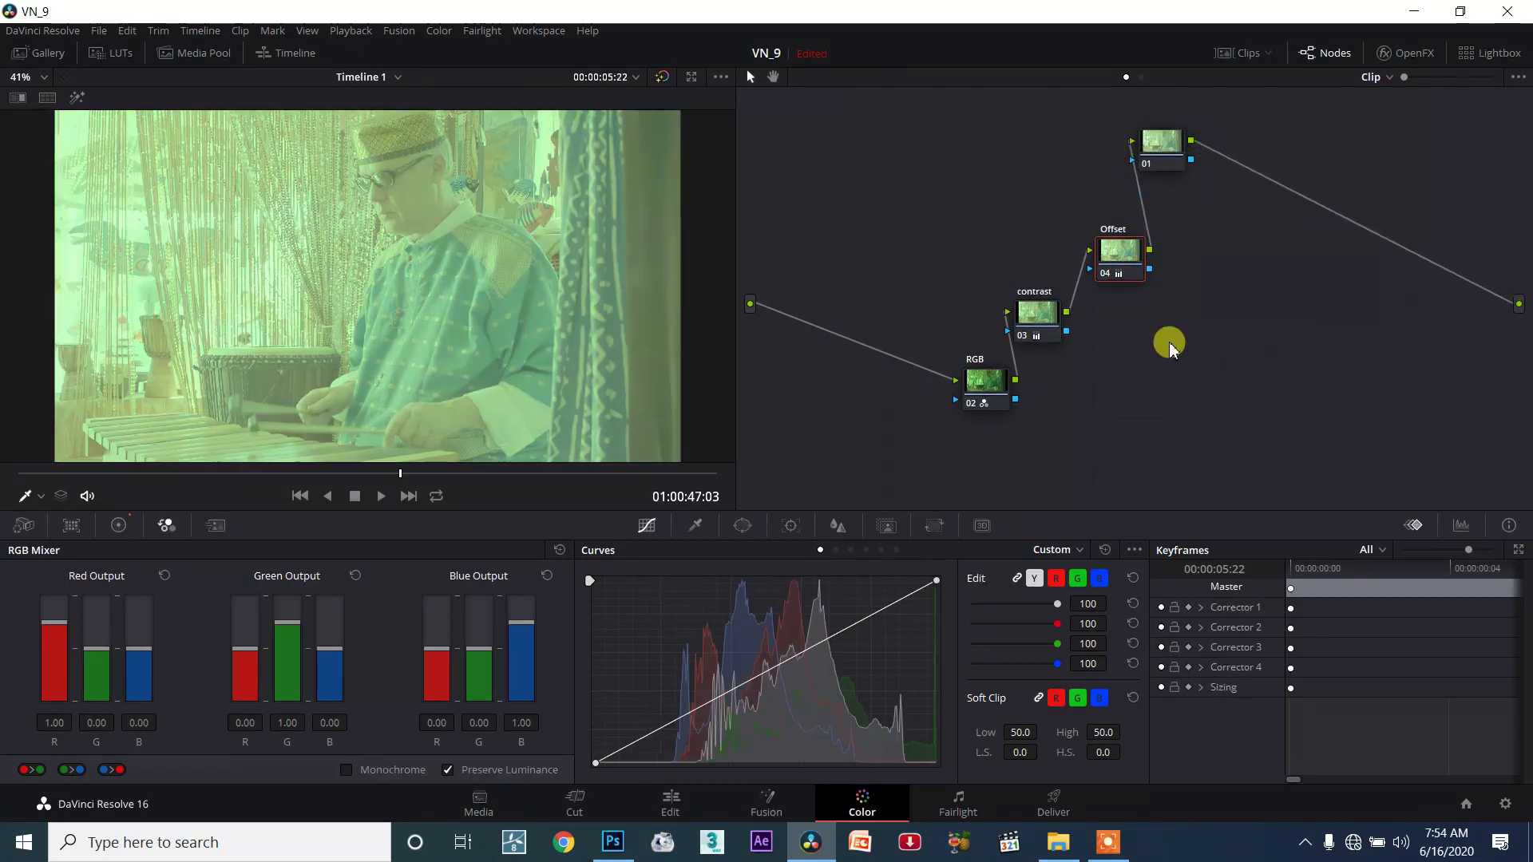
left_click_drag(982, 389, 887, 394)
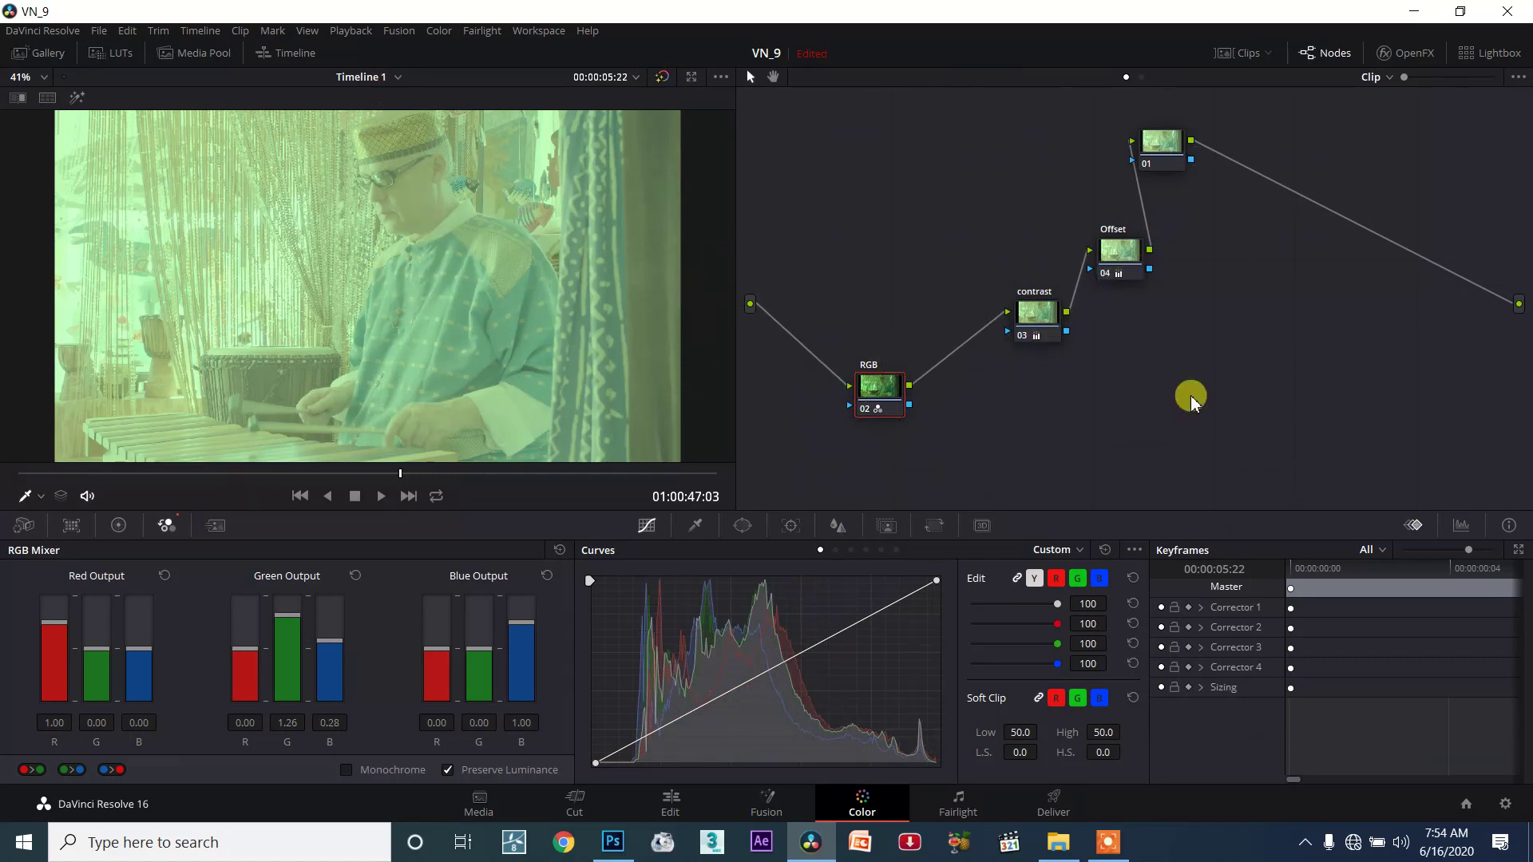
left_click_drag(1194, 152, 1286, 180)
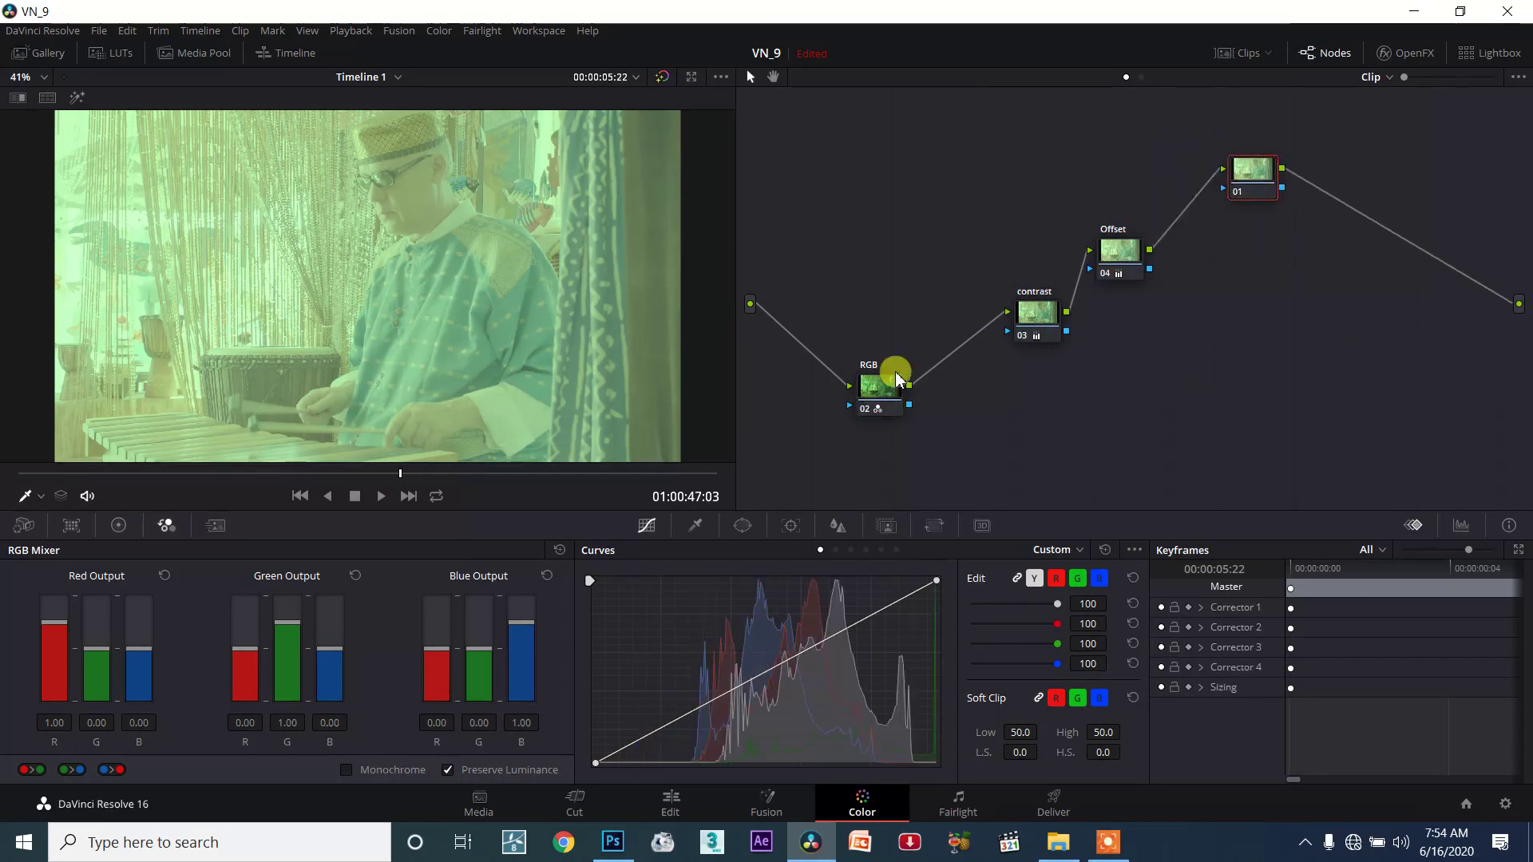
Switch to Photoshop, move Layer 2 below Layer 1, and move it back above Layer 1 to compare the stacking order.
left_click(617, 845)
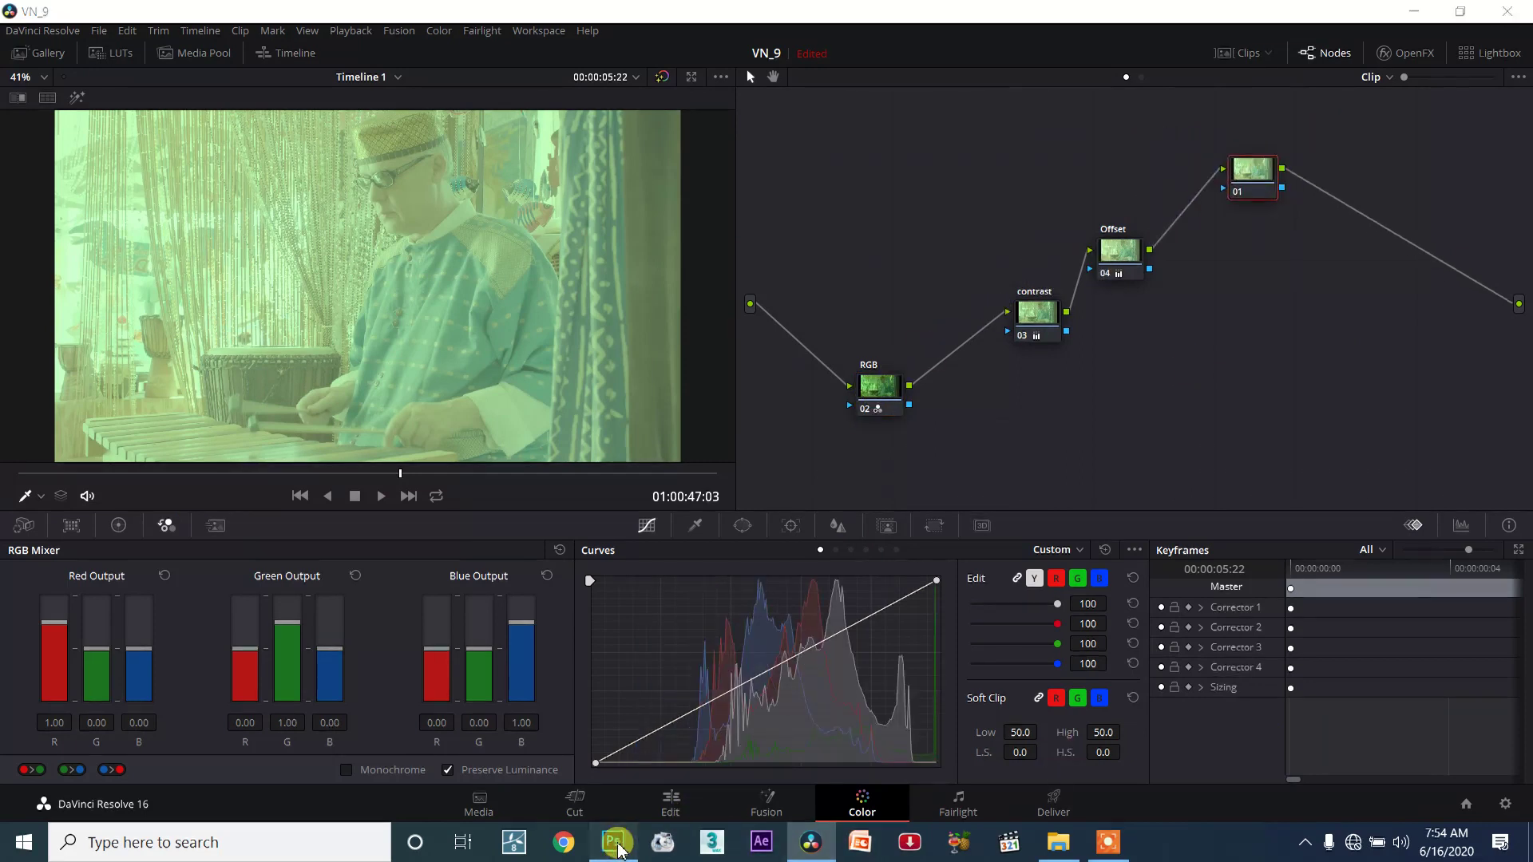
left_click(1412, 509)
left_click(1408, 535, "ctrl")
left_click_drag(1408, 541, 1386, 547)
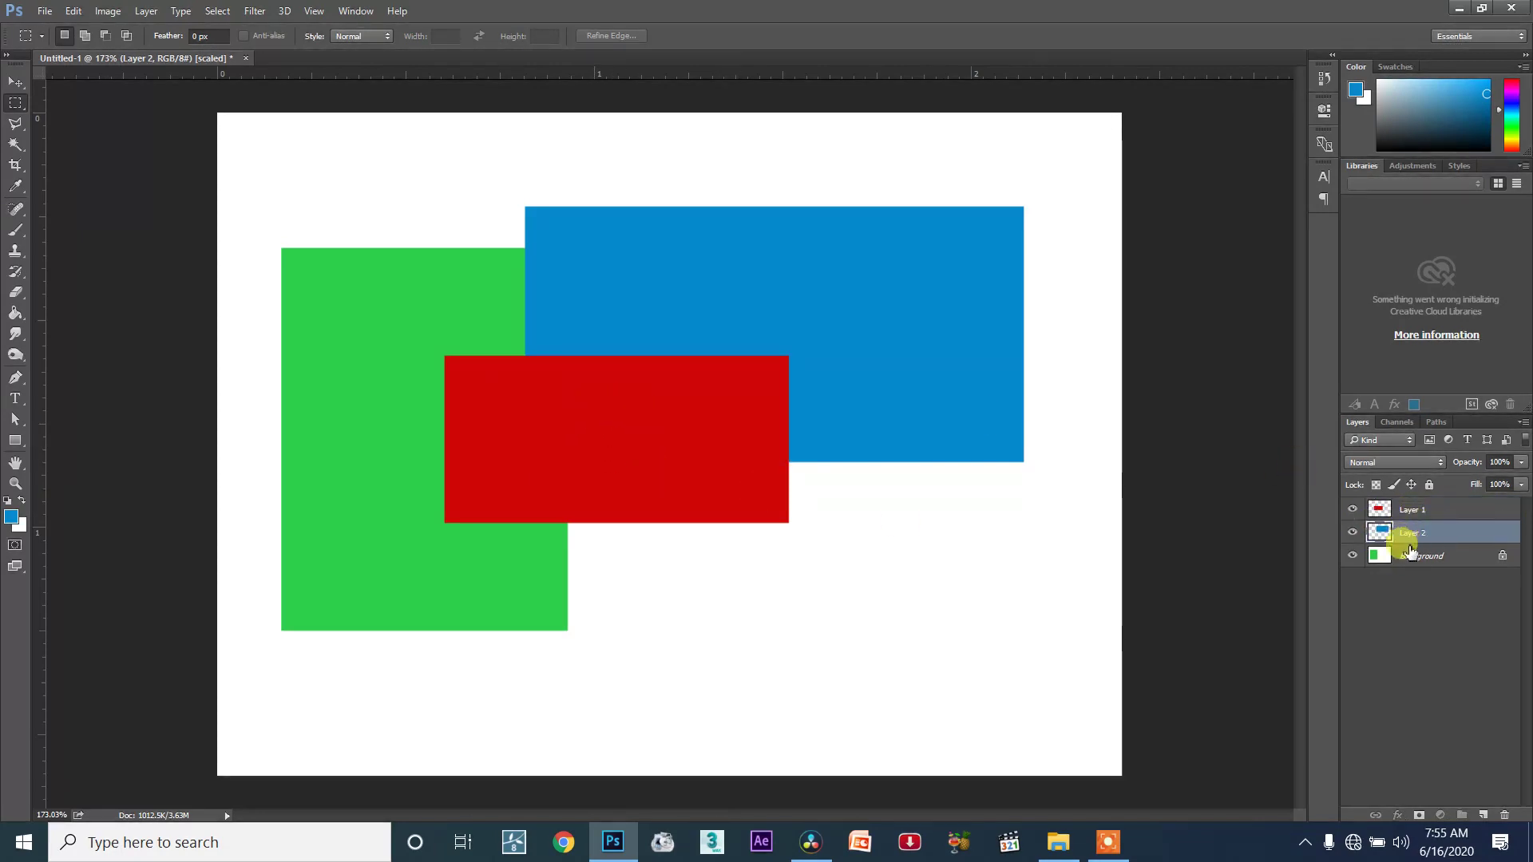
mouse_move(1413, 515)
left_mouse_down()
mouse_move(1398, 569)
mouse_move(1395, 498)
left_mouse_up()
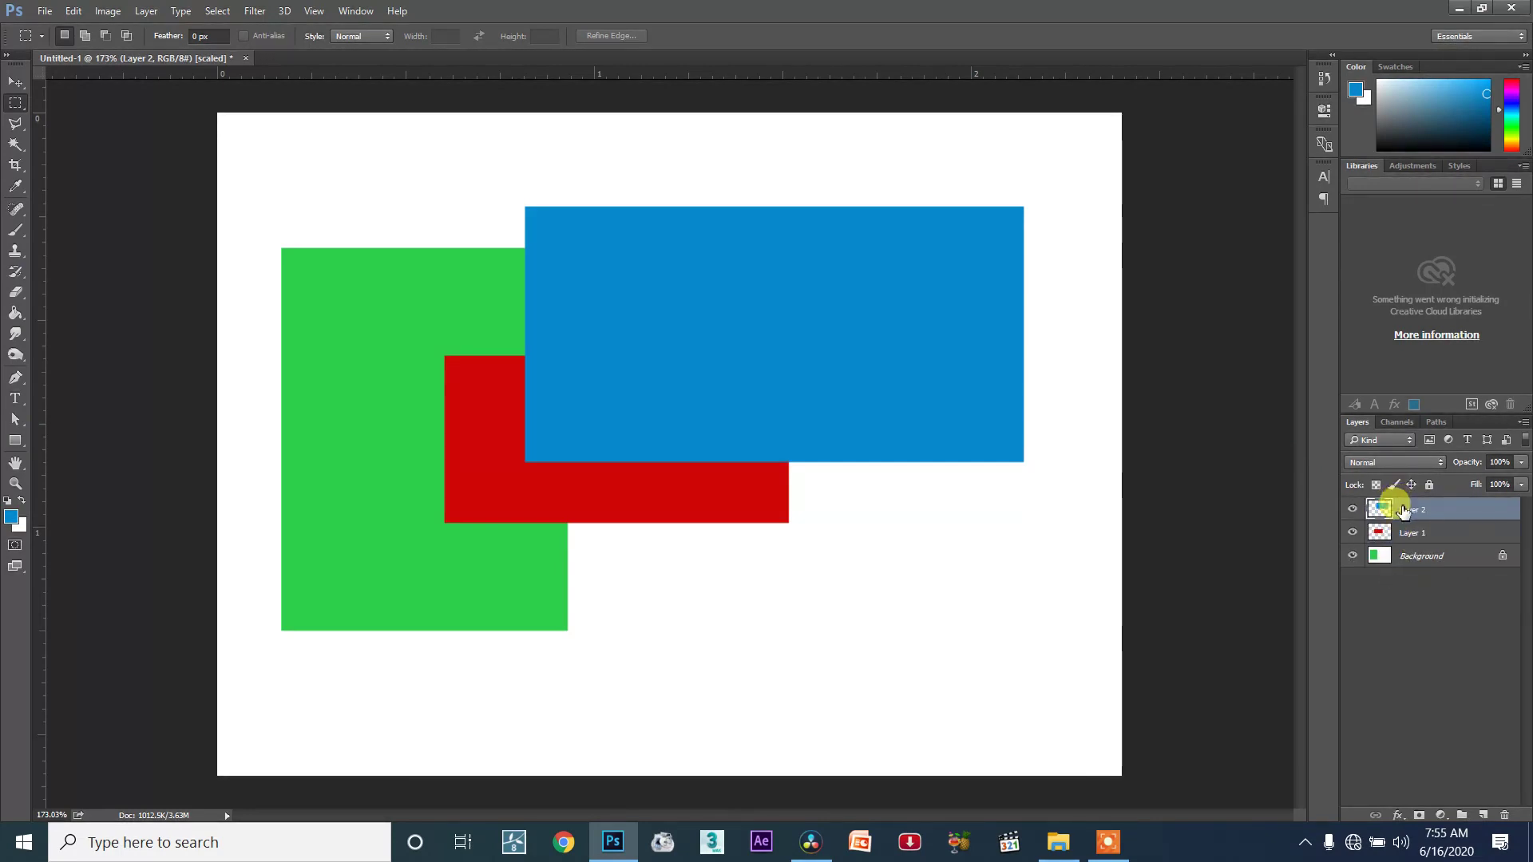
Drop the trial rectangular selection over the stacked rectangles and return to the node graph in DaVinci Resolve.
left_click_drag(647, 353, 288, 615)
left_click(815, 611)
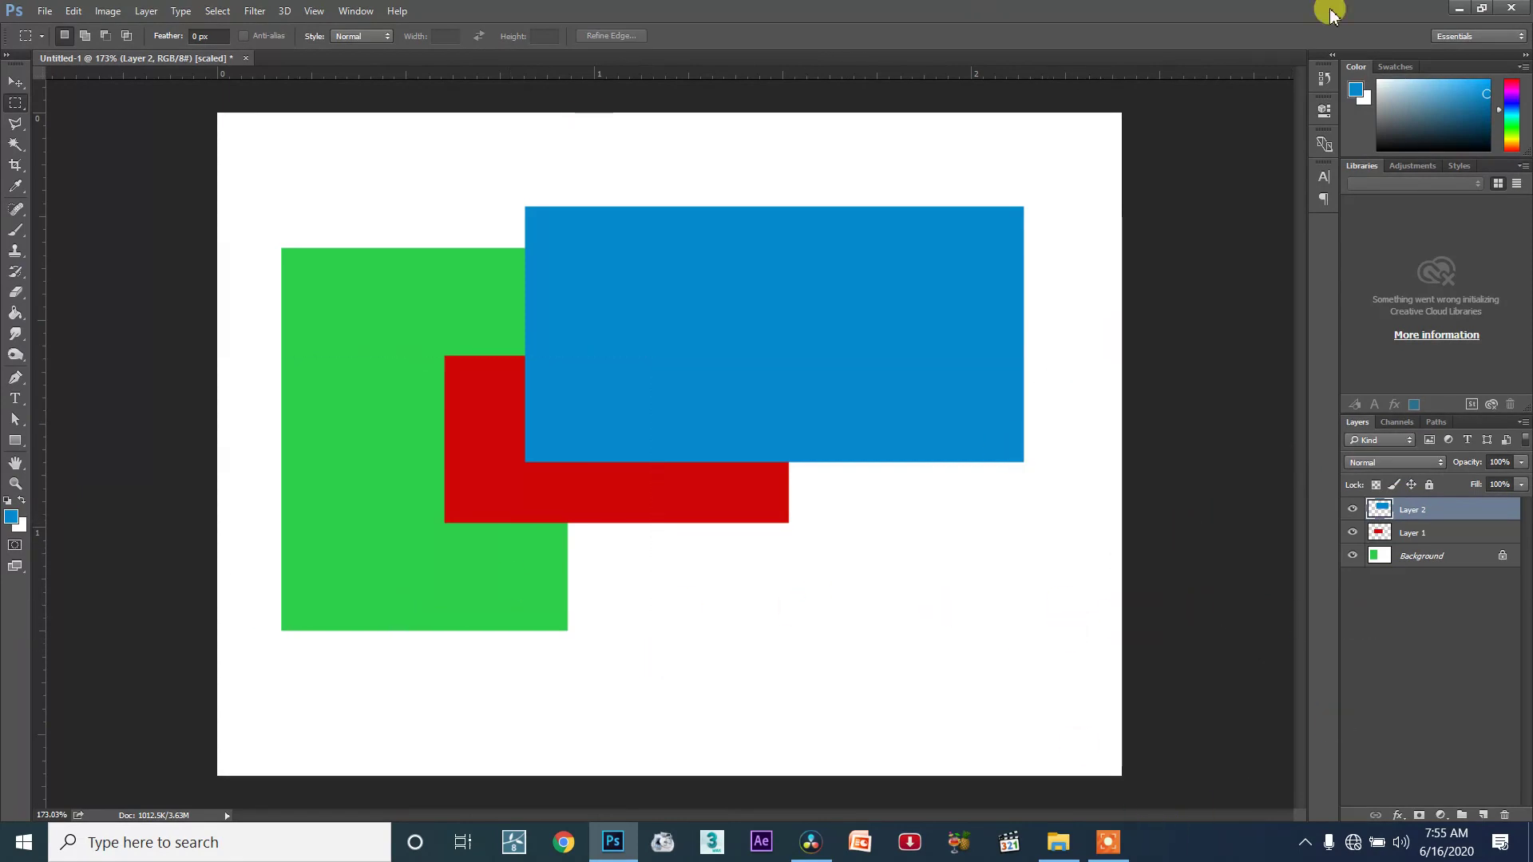
left_click(1471, 10)
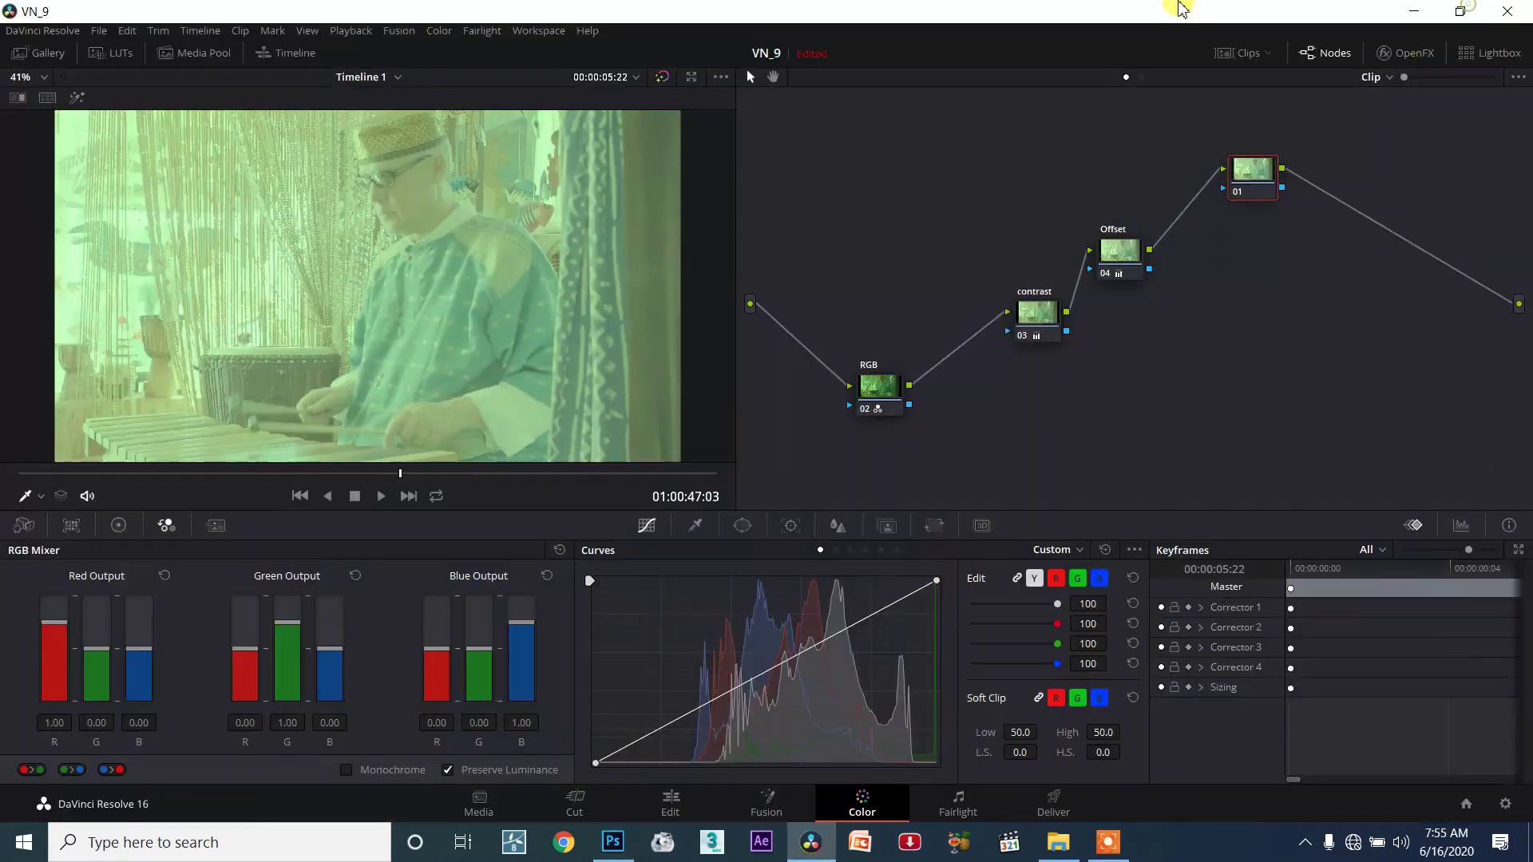